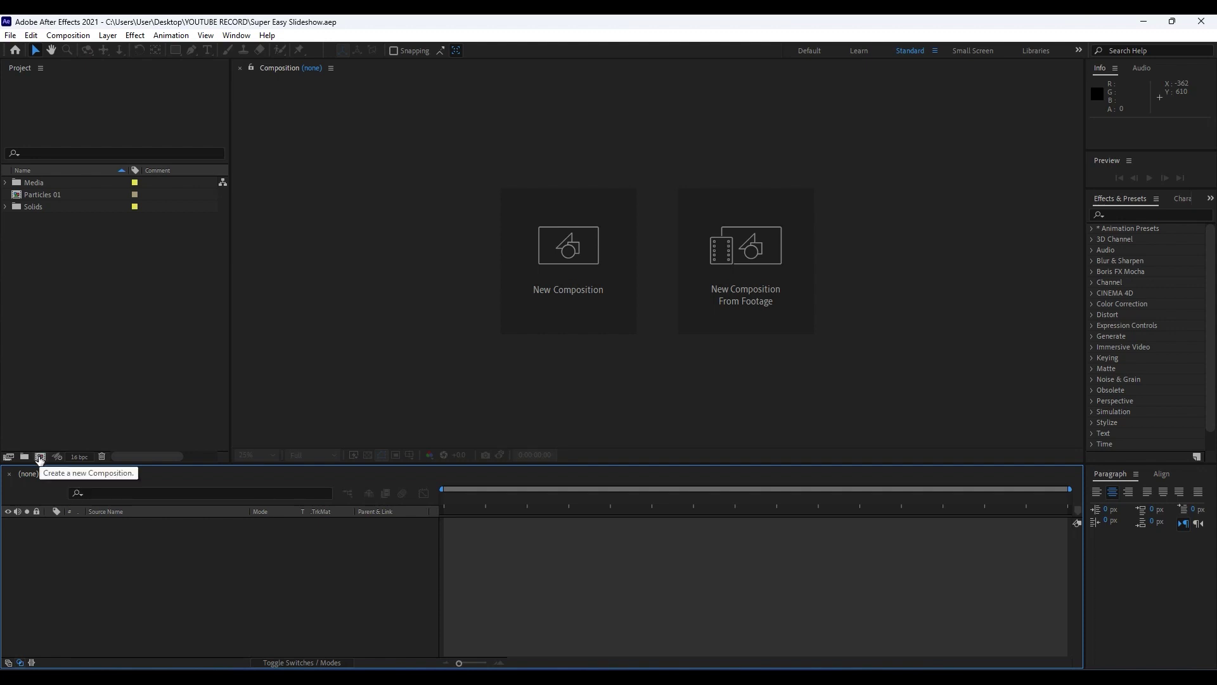
# Create a 1920 × 1080 composition named Final at 60 fps with a 20-second duration.
pyautogui.click(40, 456)
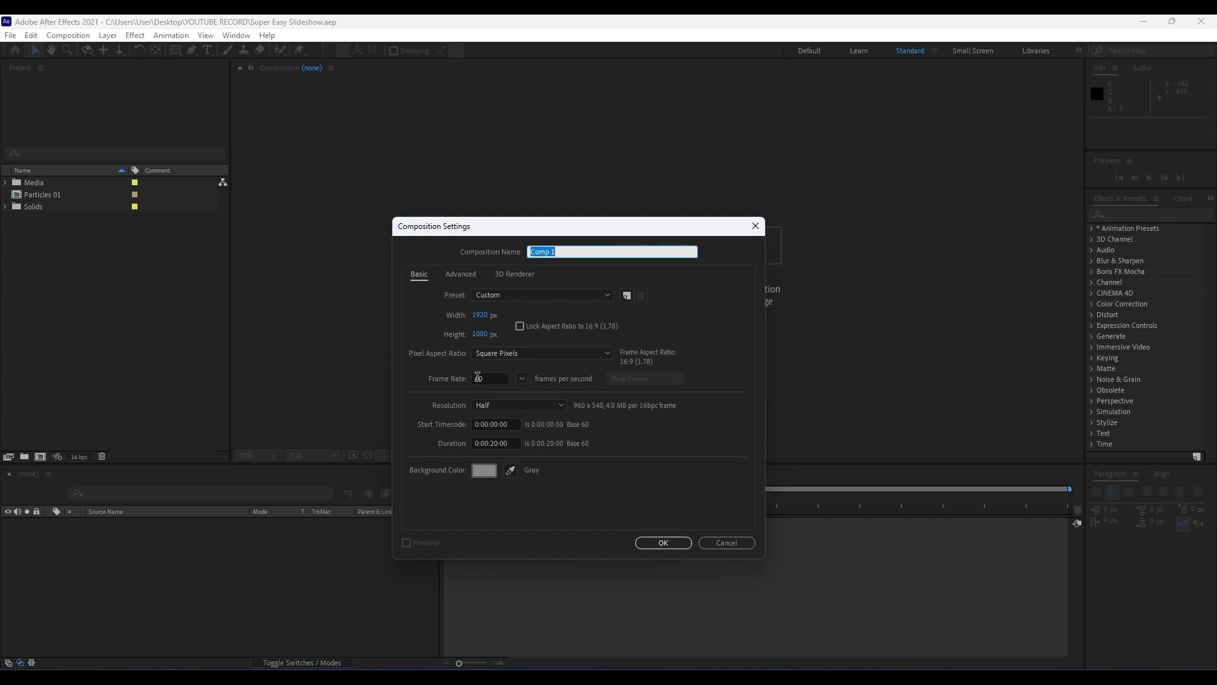
pyautogui.click(495, 443)
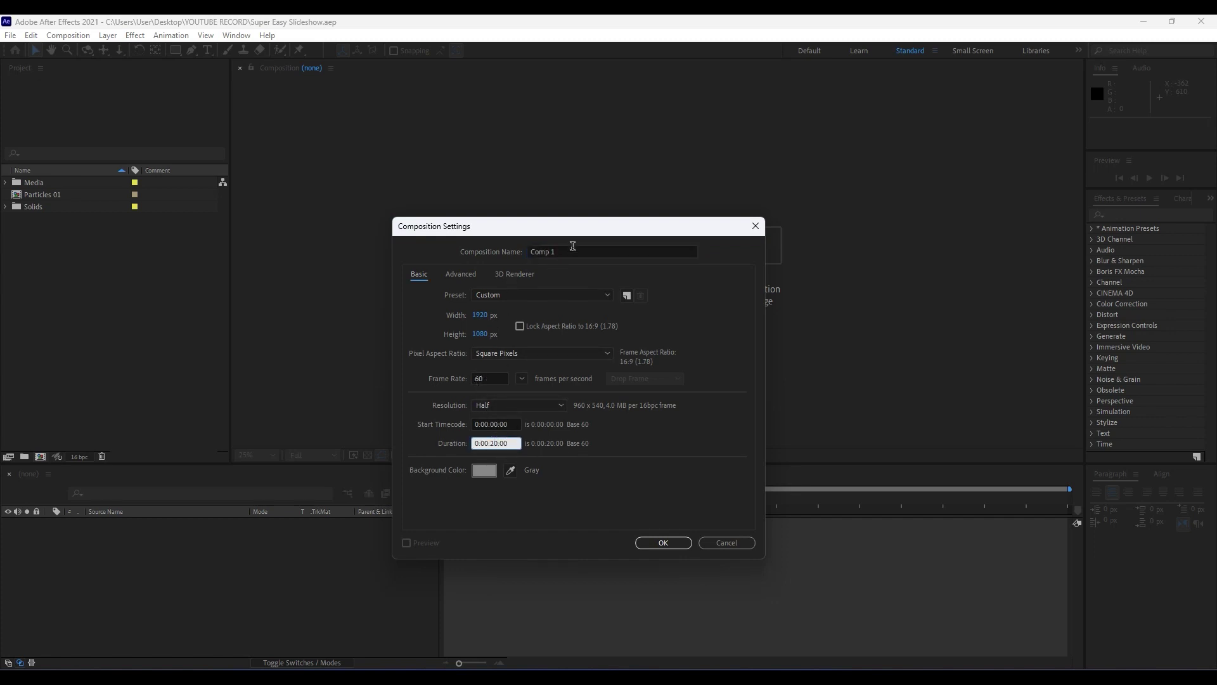
pyautogui.moveTo(573, 246); pyautogui.dragTo(458, 252)
pyautogui.write('Final')
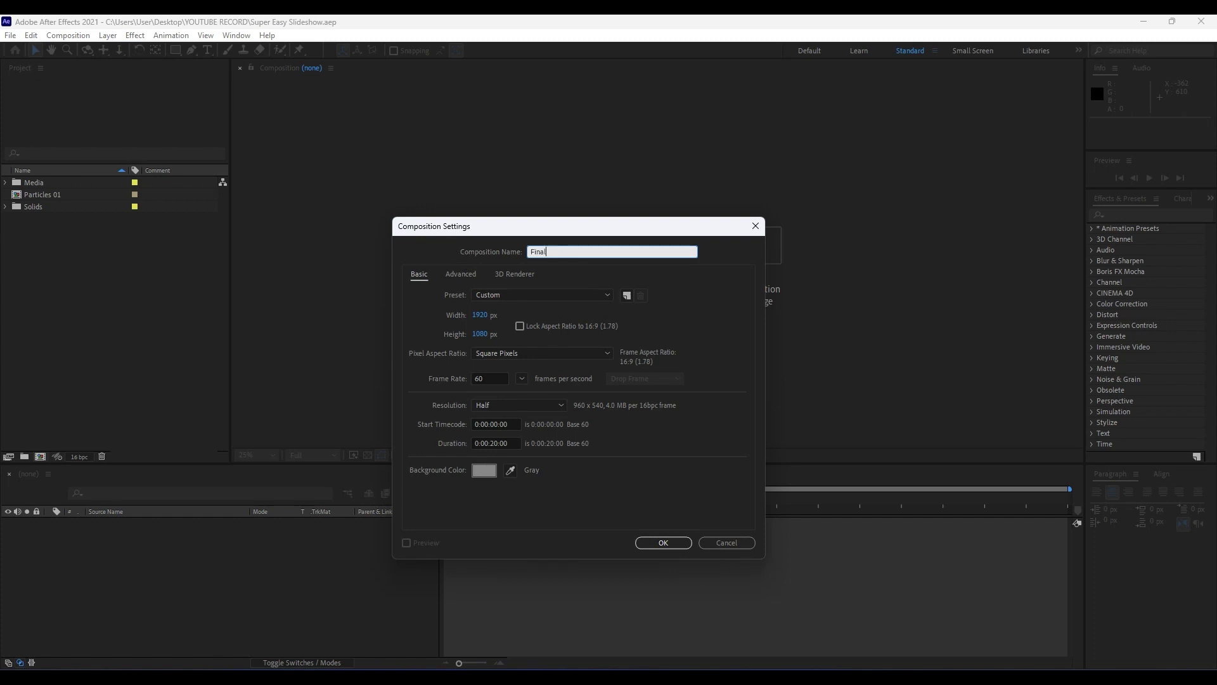
pyautogui.click(665, 548)
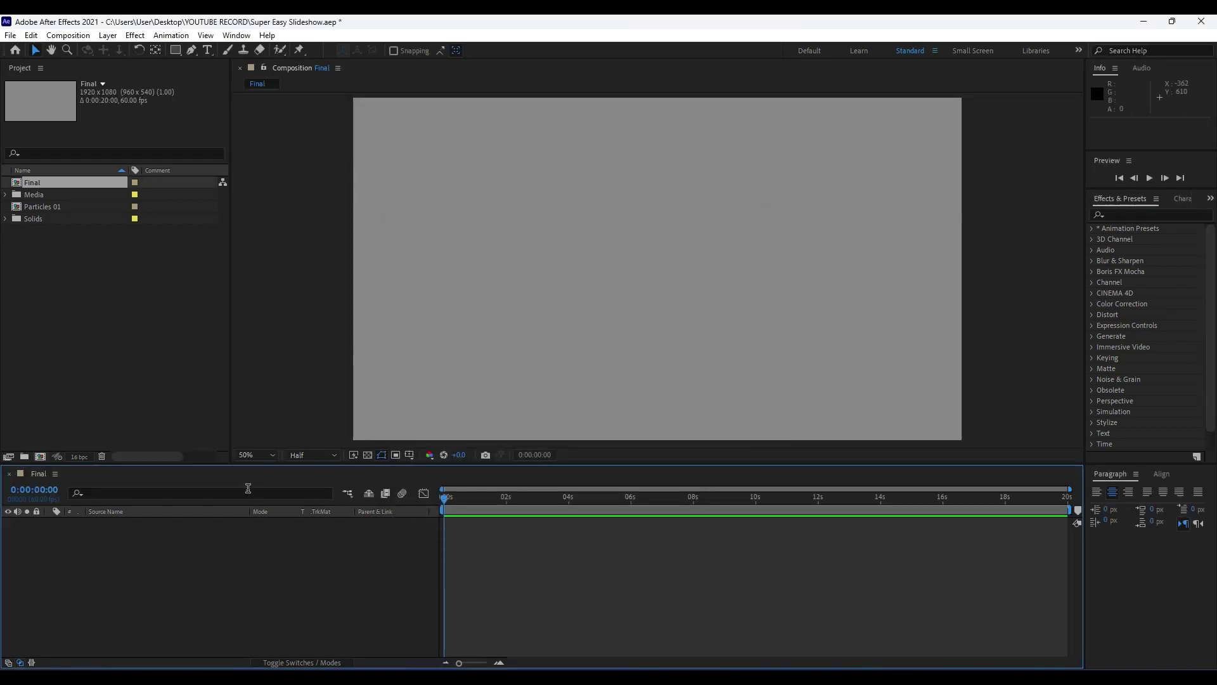
# Create a second 1920 × 1080 composition named Media 01 with a 5-second duration.
pyautogui.click(40, 457)
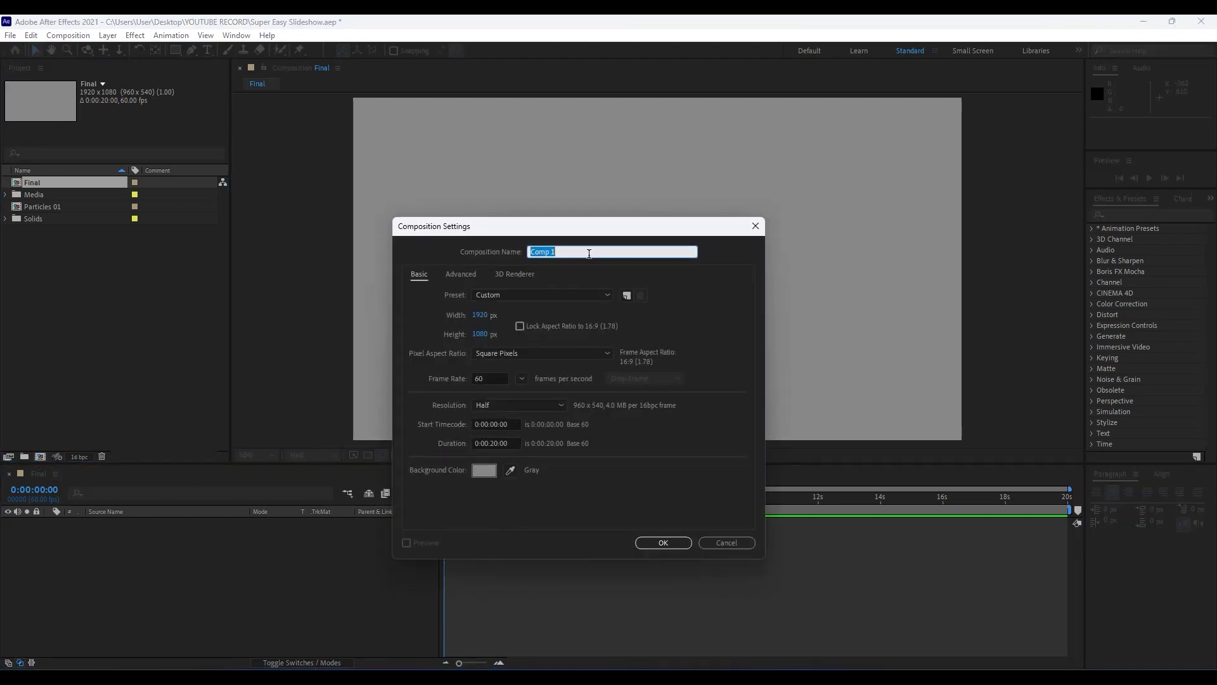
pyautogui.write('Media 01')
pyautogui.click(494, 443)
pyautogui.press('BackSpace')
pyautogui.write('5')
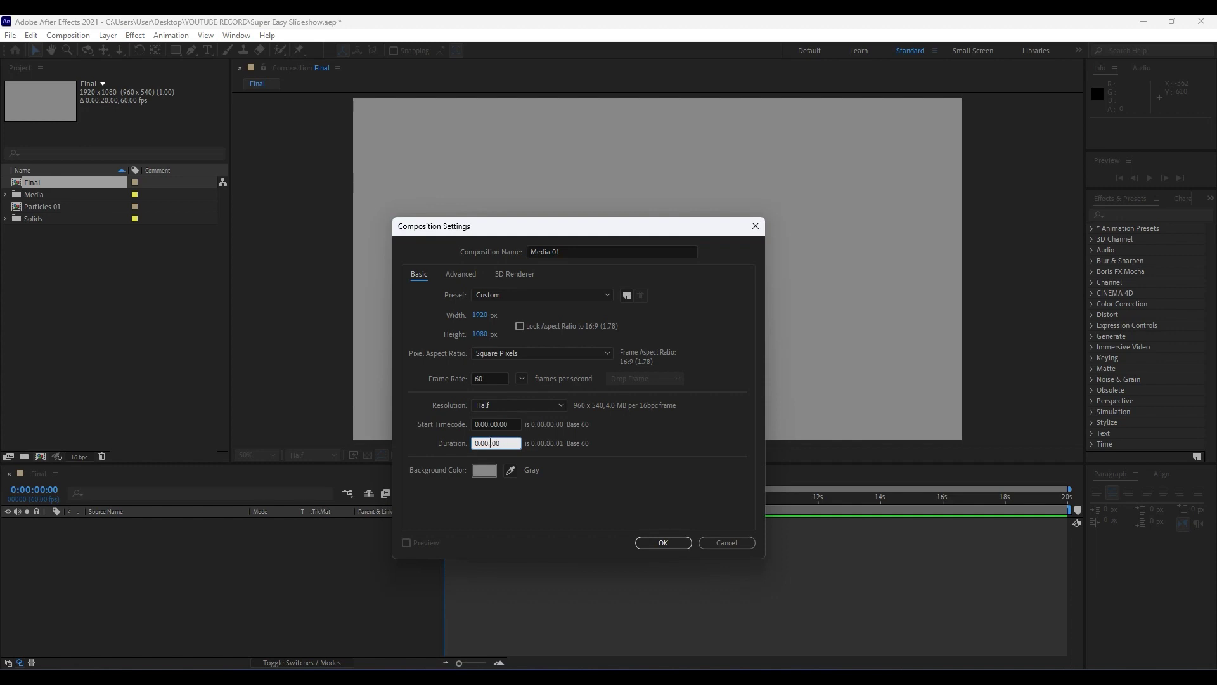
pyautogui.press('BackSpace')
pyautogui.press('Return')
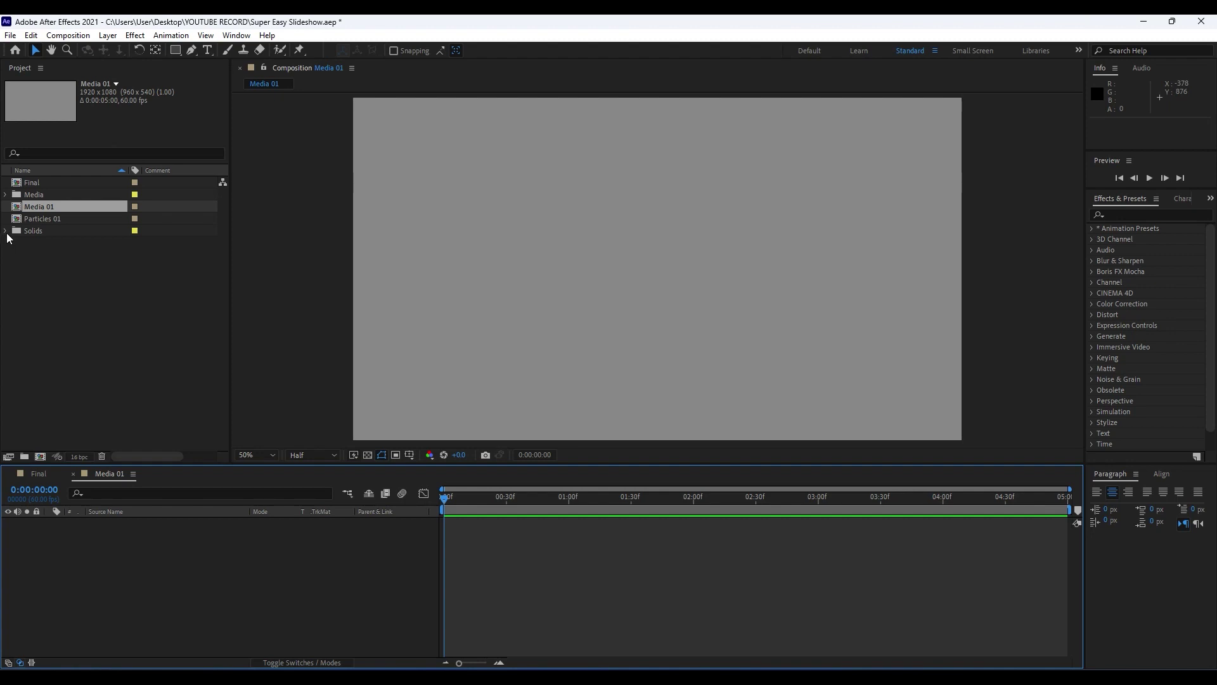
# Add girl-1828536_1920.jpg from the Media folder as a layer in the Media 01 composition.
pyautogui.click(6, 194)
pyautogui.click(58, 218)
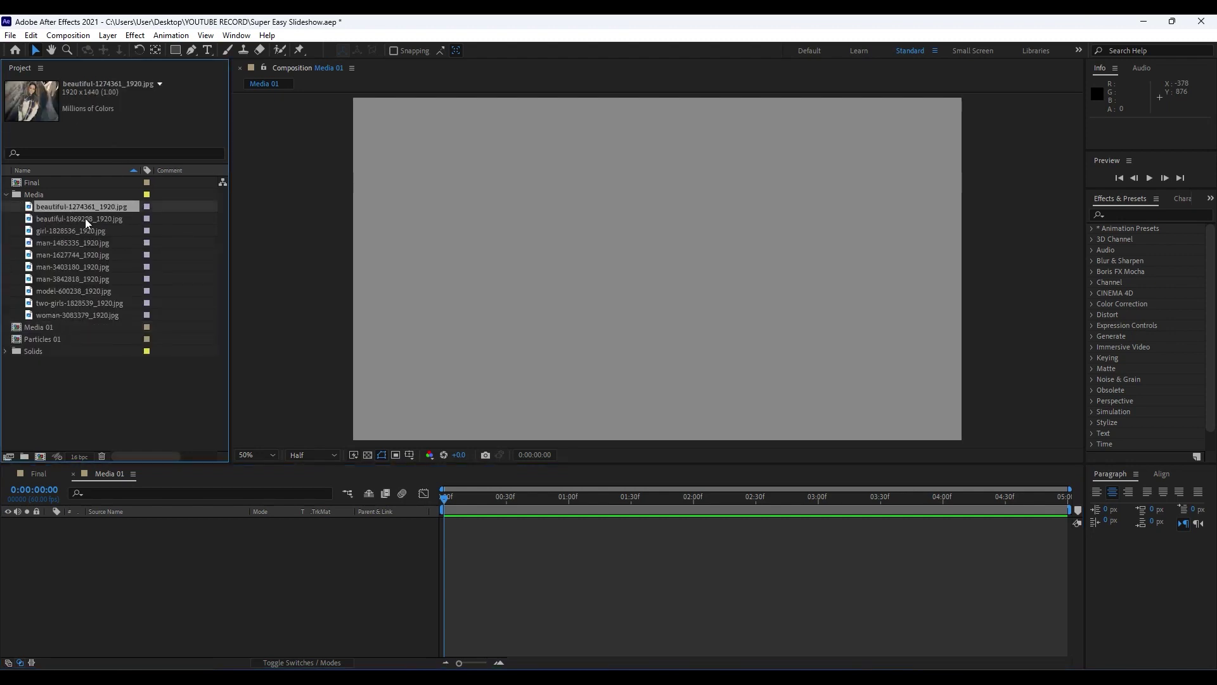
pyautogui.click(79, 234)
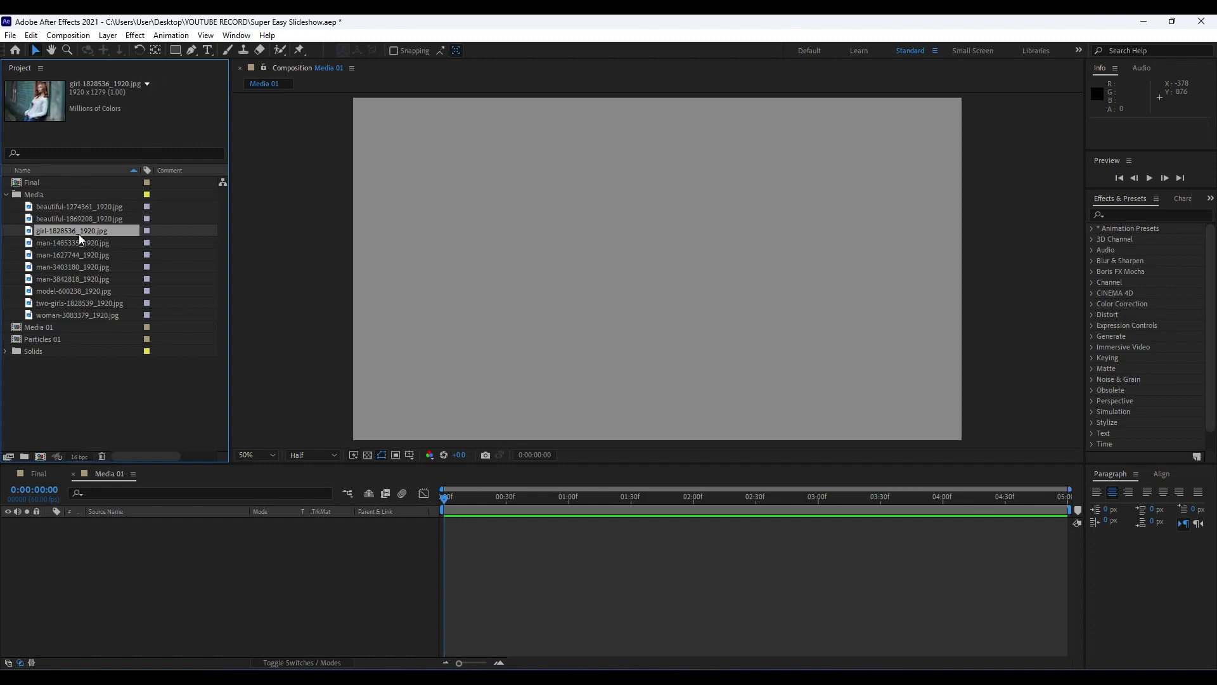
pyautogui.click(90, 221)
pyautogui.click(91, 232)
pyautogui.moveTo(66, 234); pyautogui.dragTo(286, 578)
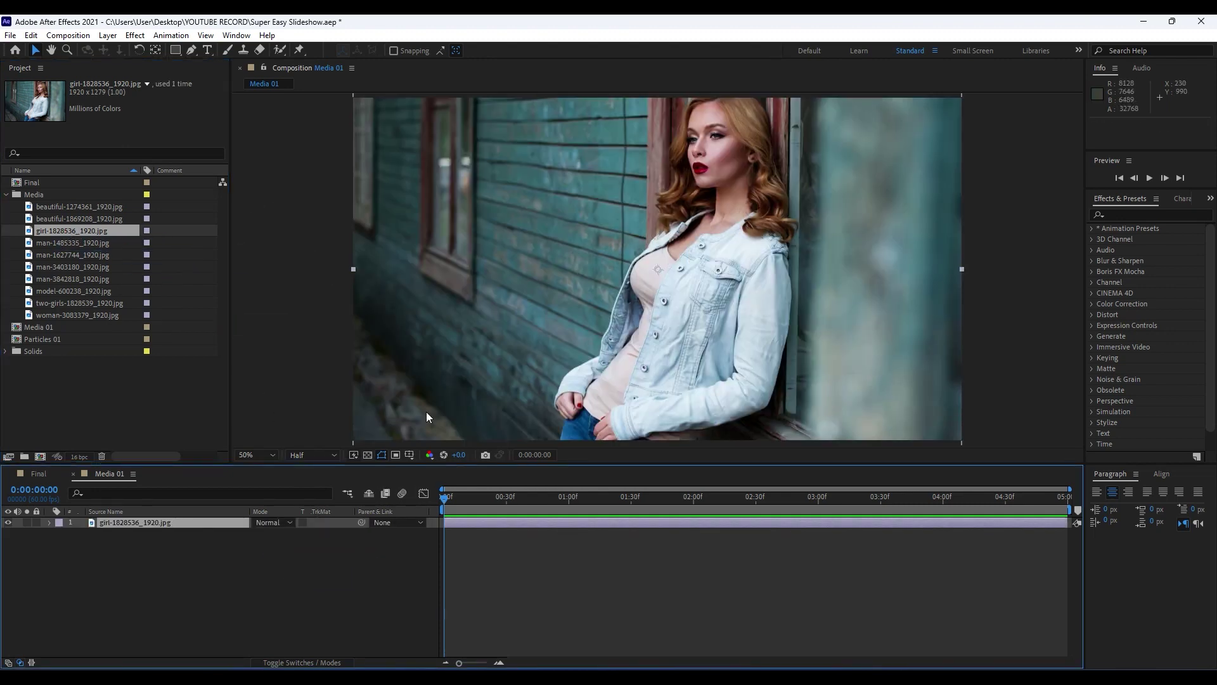
# Try scaling the photo layer up to 106%, and undo the scale change.
pyautogui.press('s')
pyautogui.moveTo(276, 537); pyautogui.dragTo(283, 536)
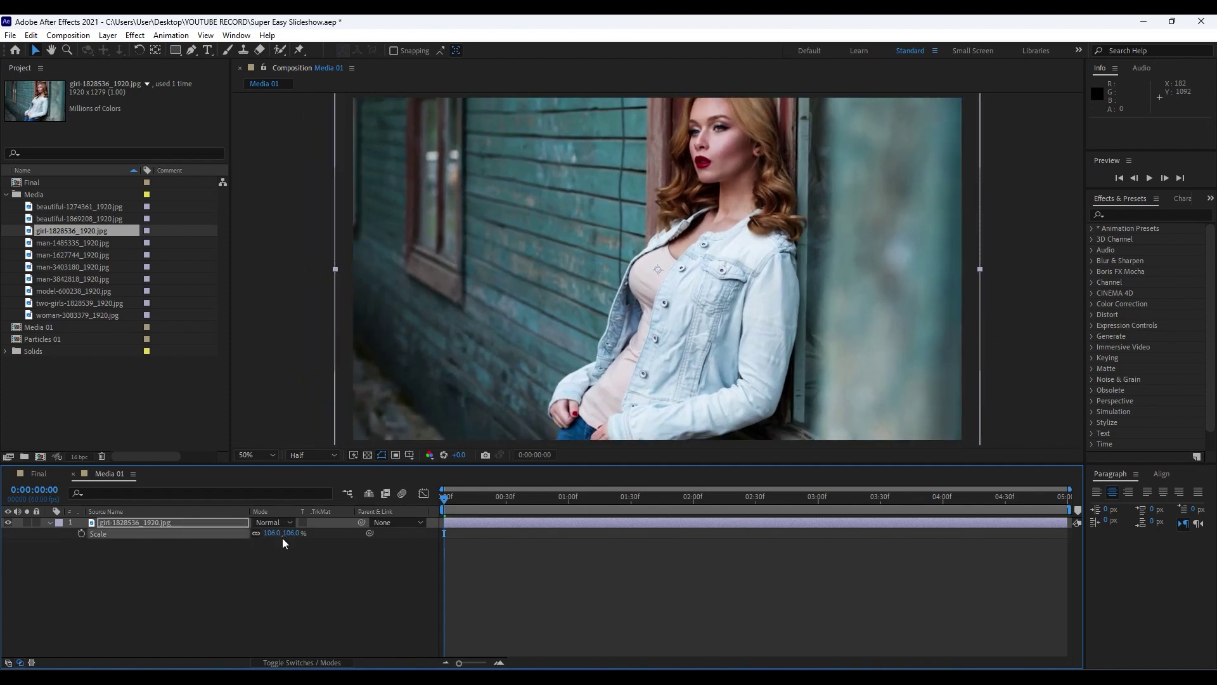
pyautogui.scroll(-2, 523, 393)
pyautogui.hotkey('ctrl', 'a')
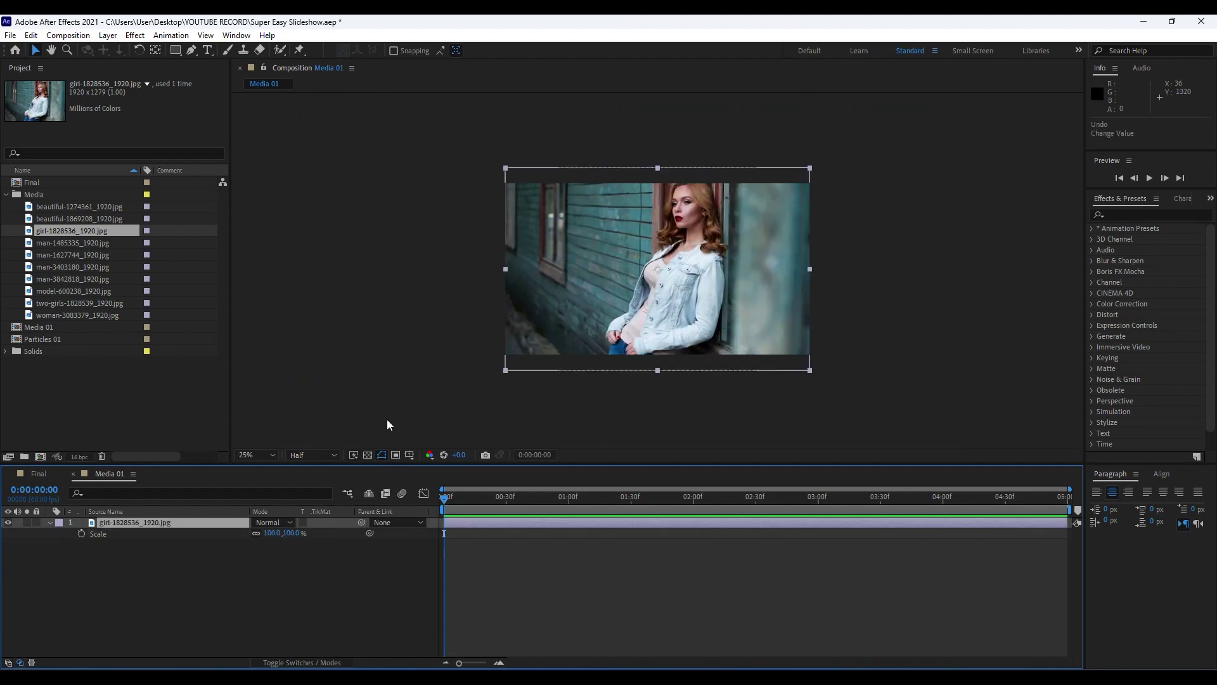
# Place the Media 01 composition as a layer at the start of the Final composition.
pyautogui.click(39, 475)
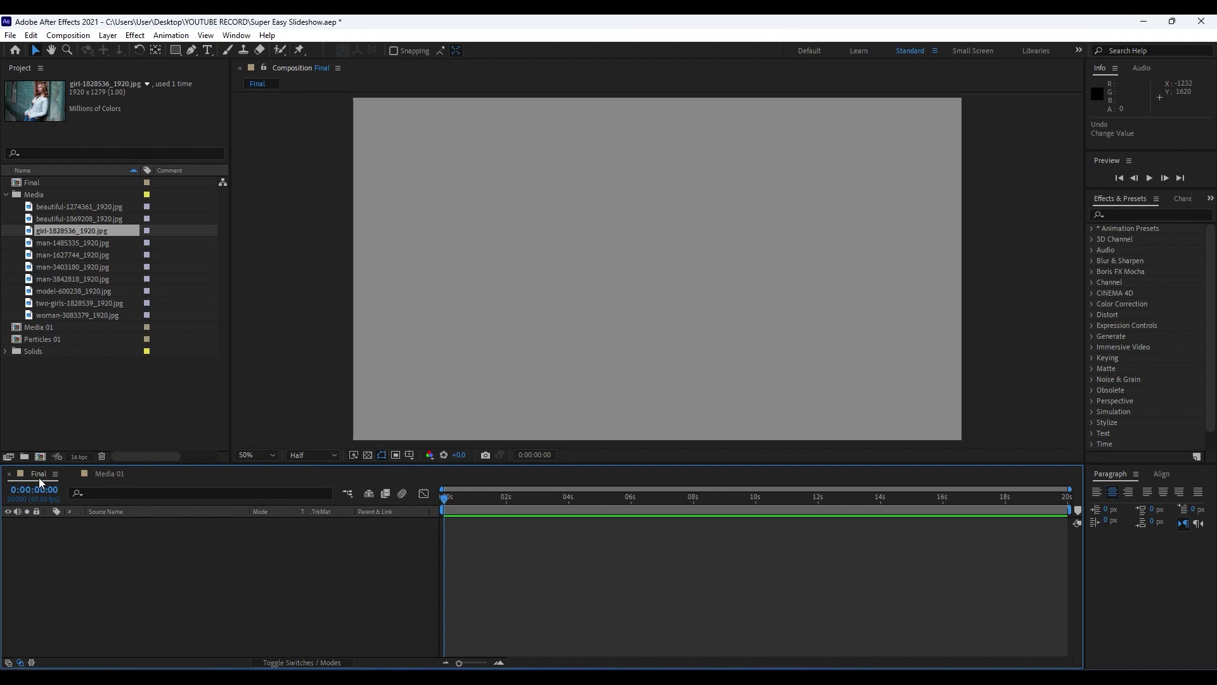
pyautogui.click(7, 195)
pyautogui.moveTo(42, 209); pyautogui.dragTo(210, 612)
pyautogui.scroll(-2, 649, 337)
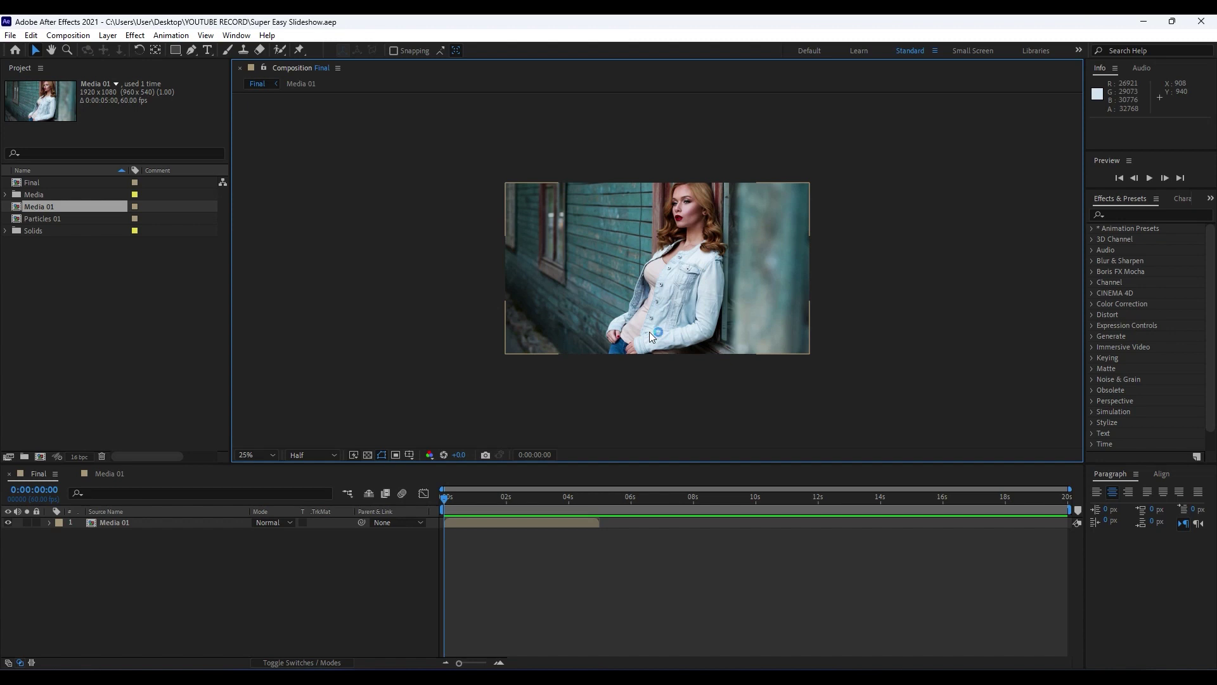
# Show the rulers in the Final composition view.
pyautogui.click(205, 34)
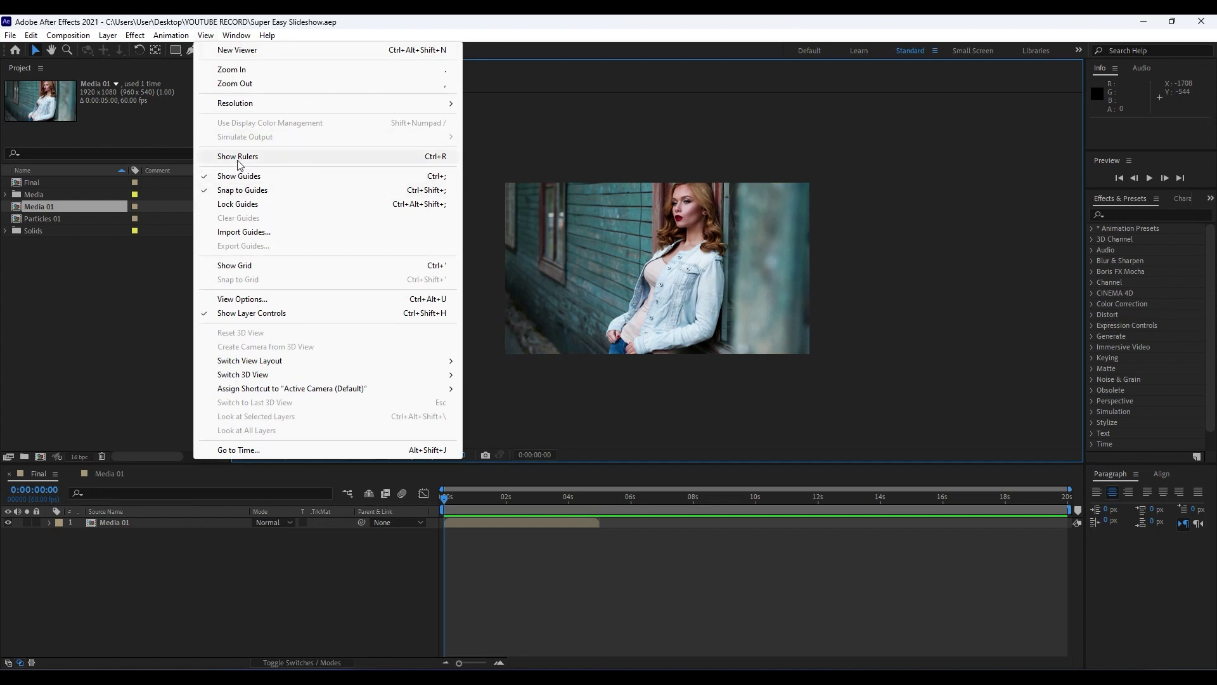
pyautogui.click(437, 163)
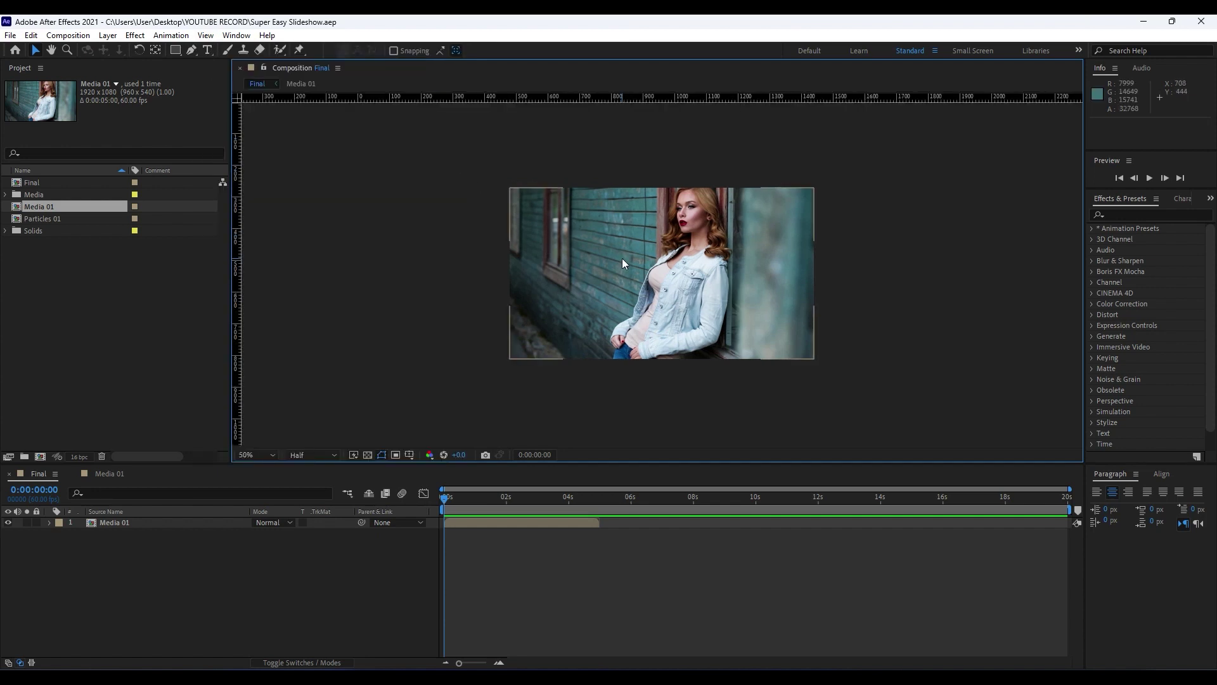
pyautogui.press('.')
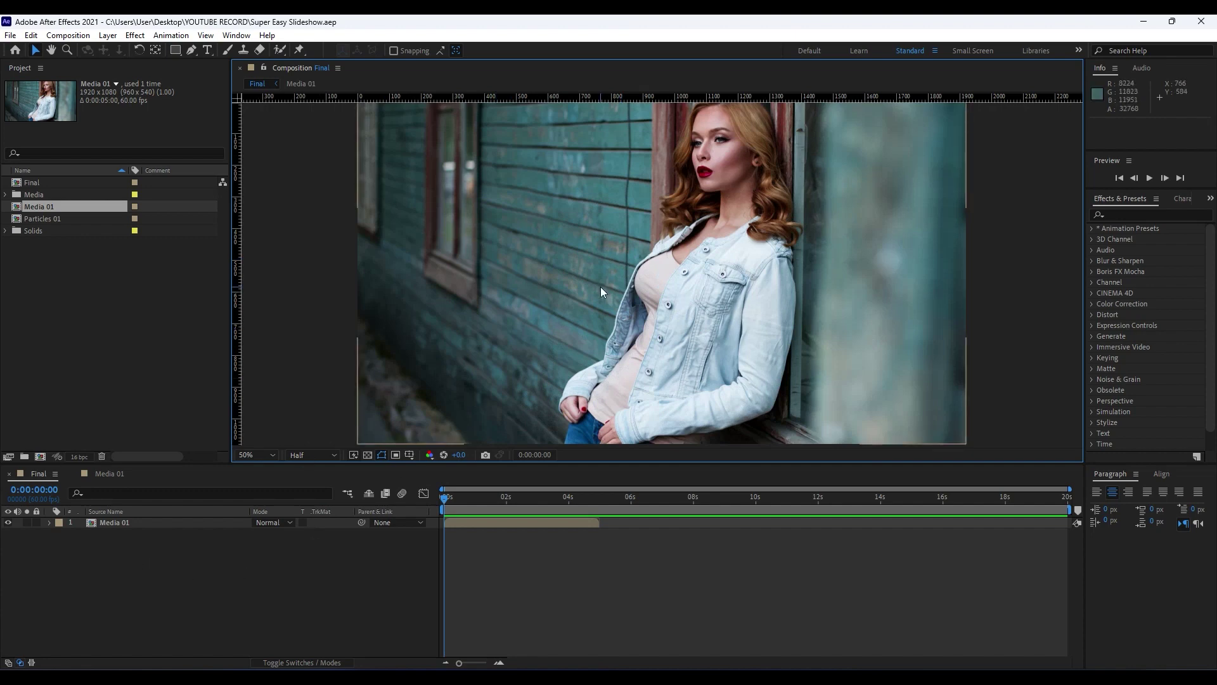
pyautogui.press(',')
# Draw a rectangular mask across the top of the Media 01 layer, wider than the frame and ending about 176 px below its top edge.
pyautogui.click(158, 522)
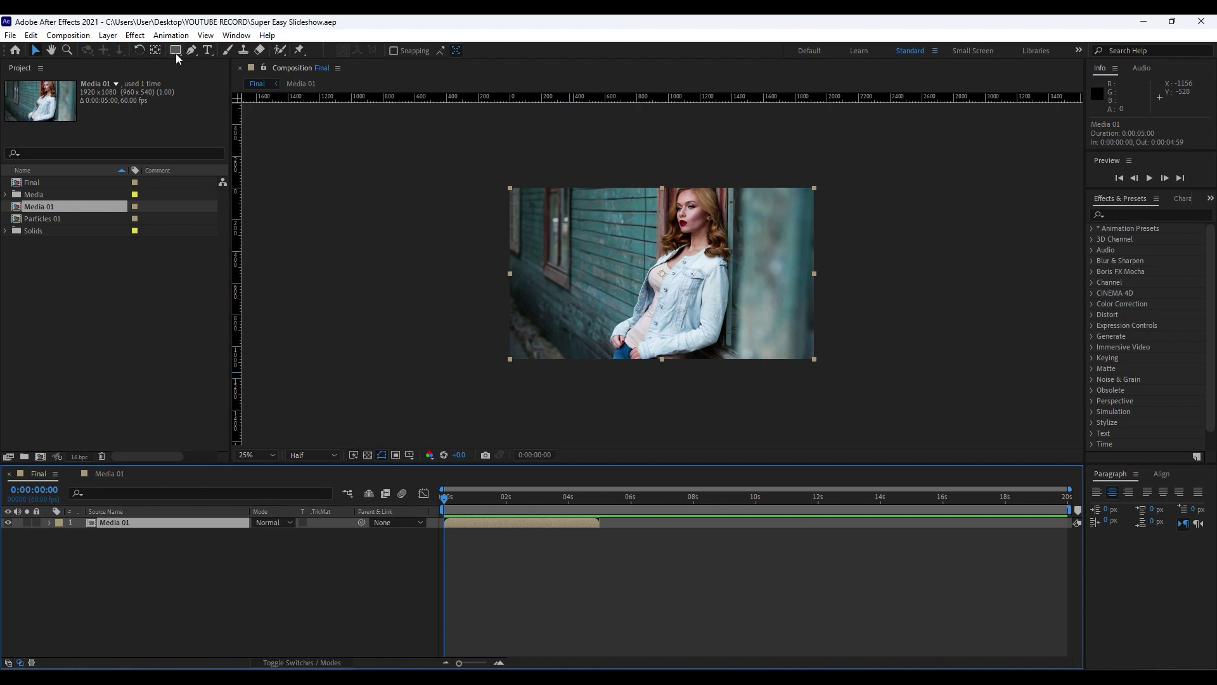
pyautogui.press('h')
pyautogui.press('.')
pyautogui.moveTo(459, 187); pyautogui.dragTo(478, 278)
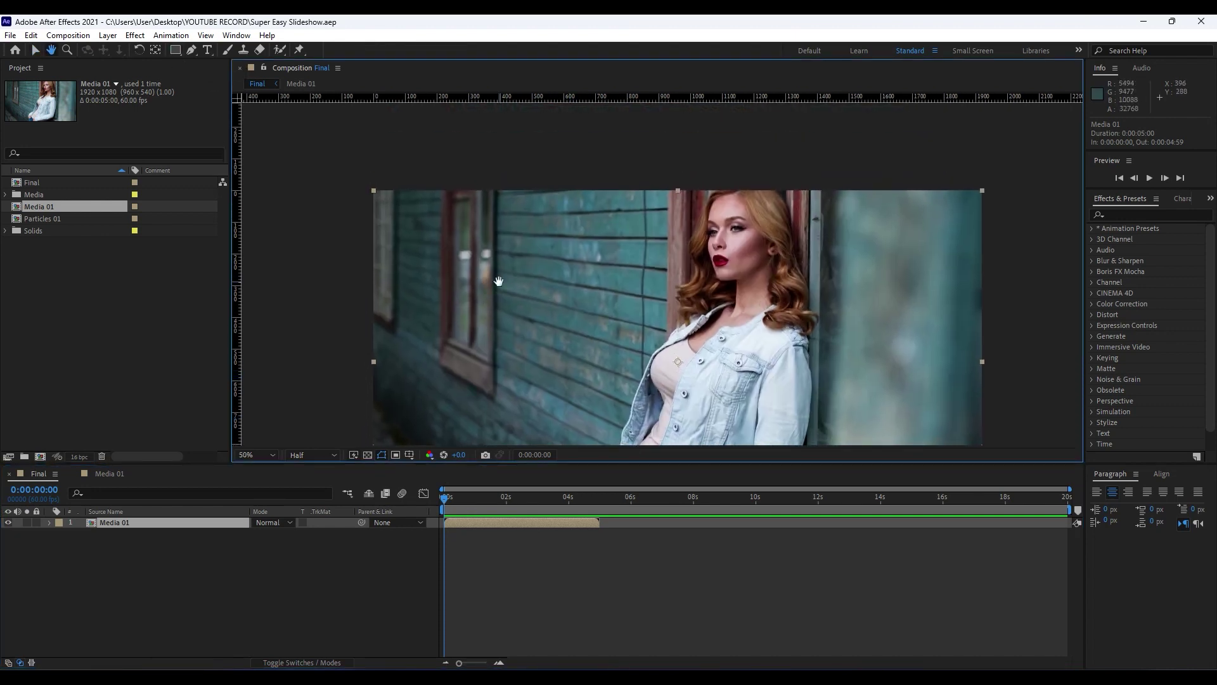
pyautogui.moveTo(576, 258); pyautogui.dragTo(511, 259)
pyautogui.press('q')
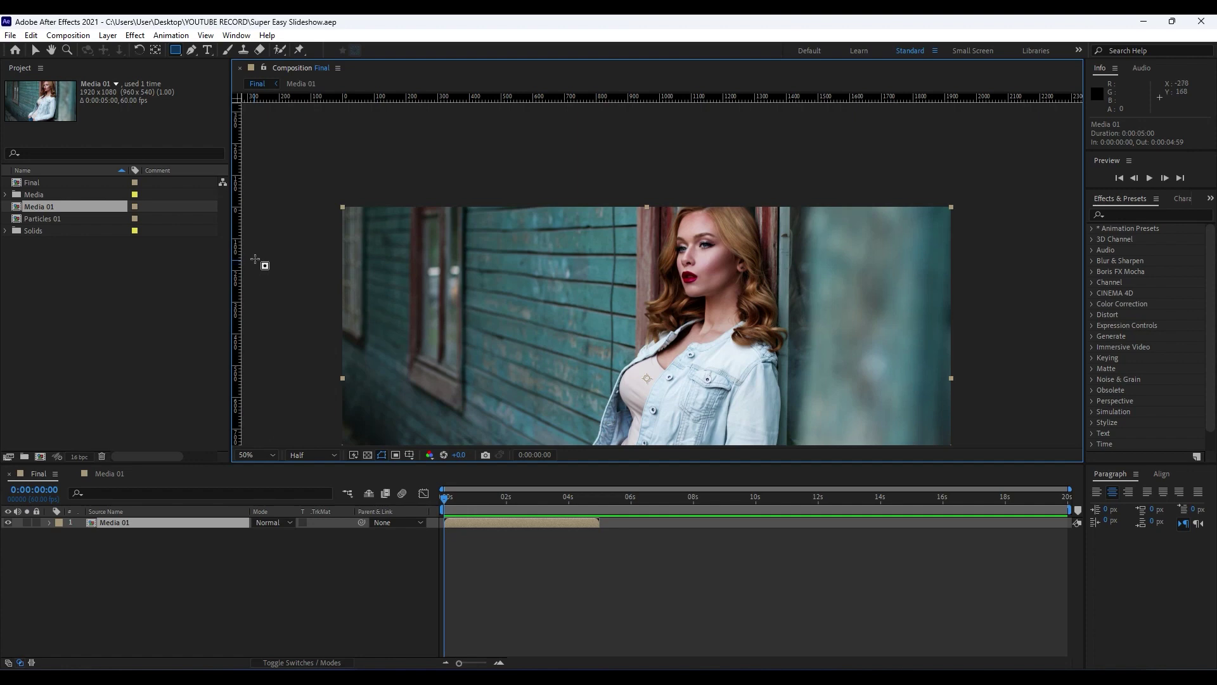
pyautogui.moveTo(255, 263); pyautogui.dragTo(1003, 199)
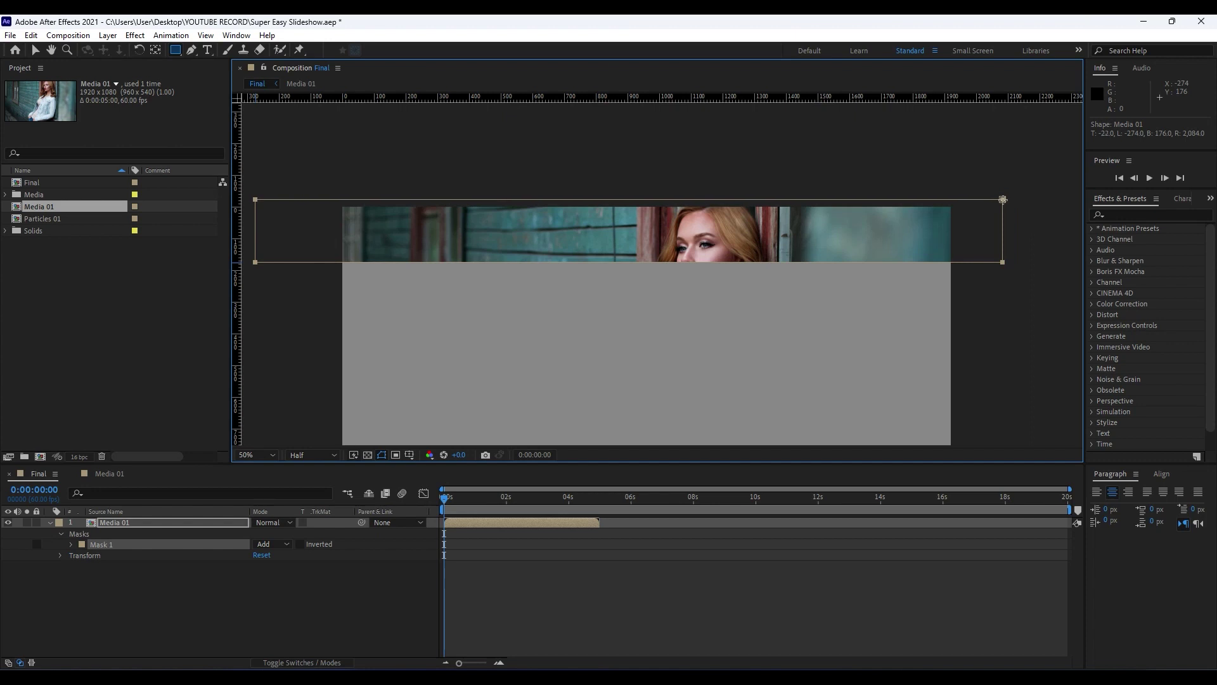
pyautogui.click(163, 584)
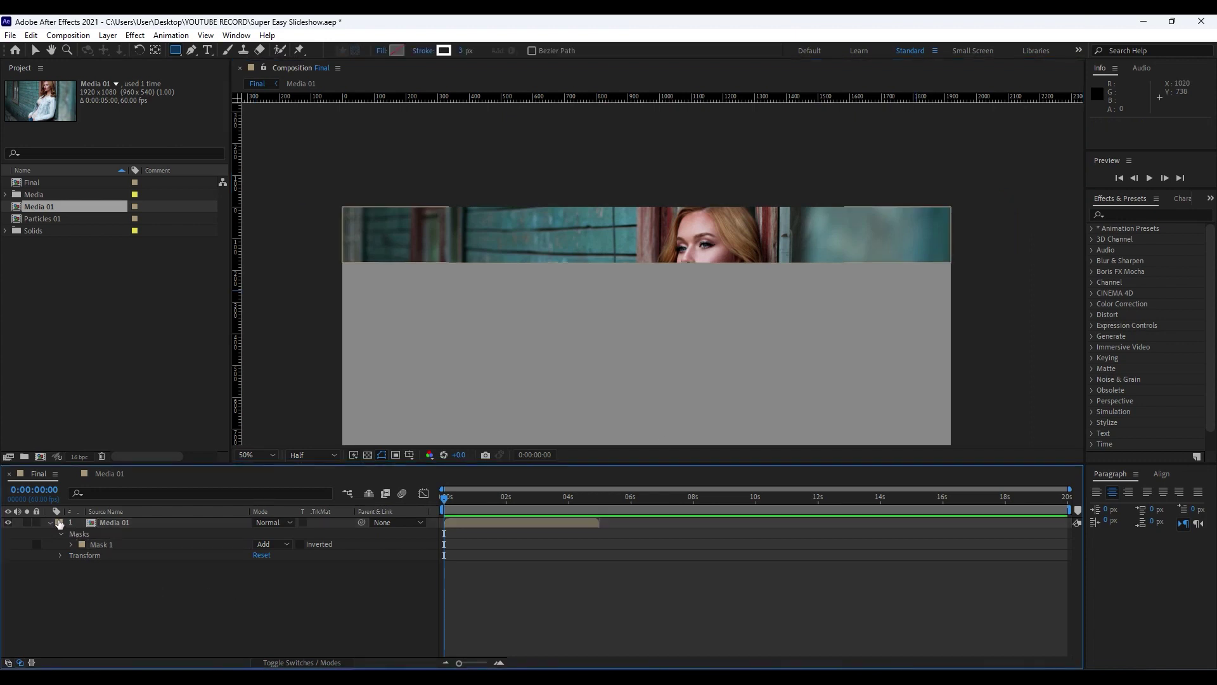
# Collapse the masked layer's properties and rename it Media 01 + Mask 01.
pyautogui.click(51, 523)
pyautogui.click(139, 527)
pyautogui.press('Return')
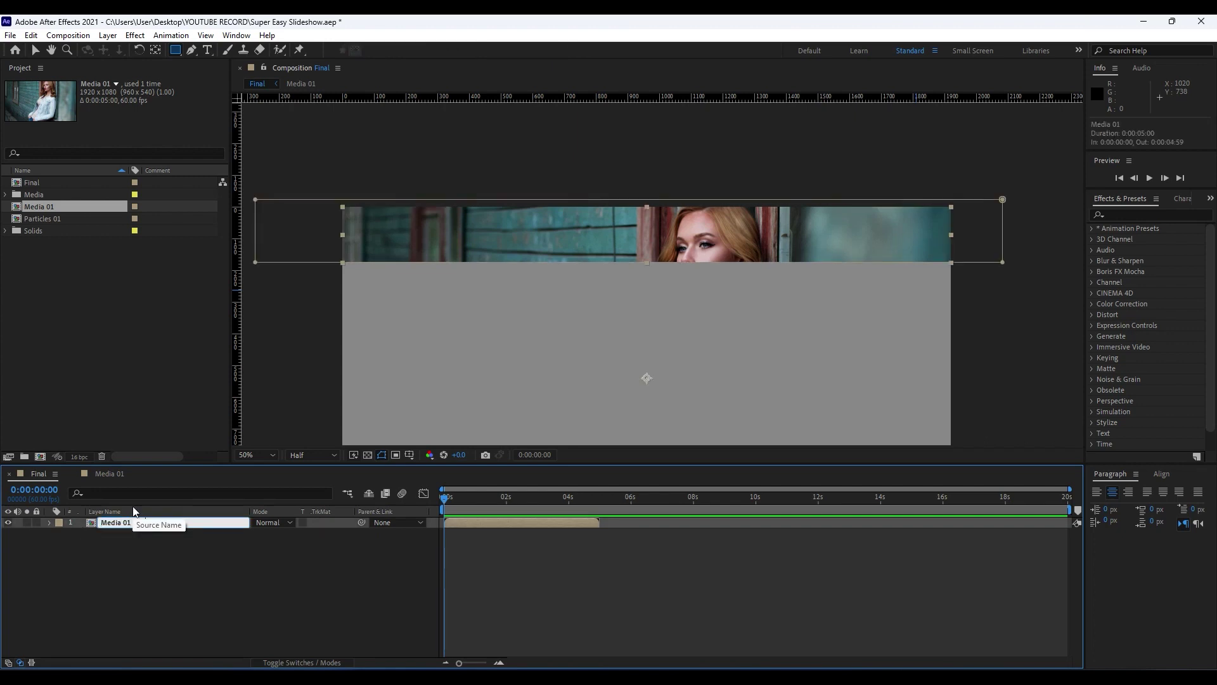
pyautogui.write('+ Mask 01')
pyautogui.click(436, 543)
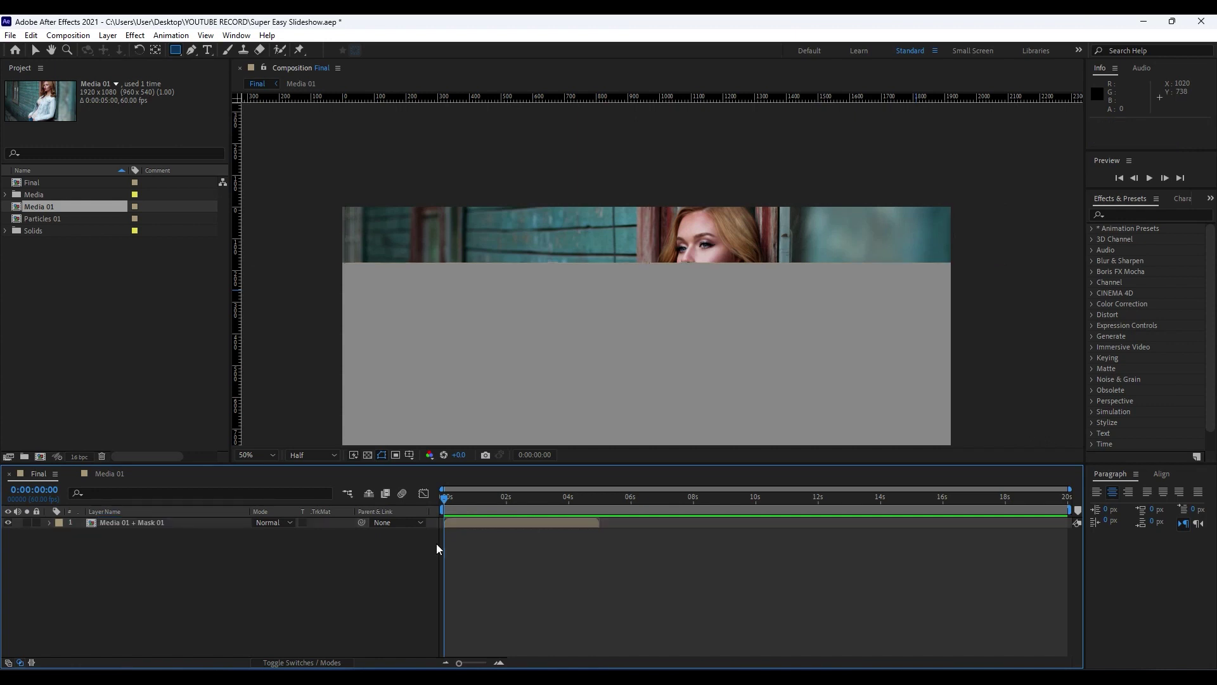
# Duplicate the Media 01 + Mask 01 layer.
pyautogui.click(138, 523)
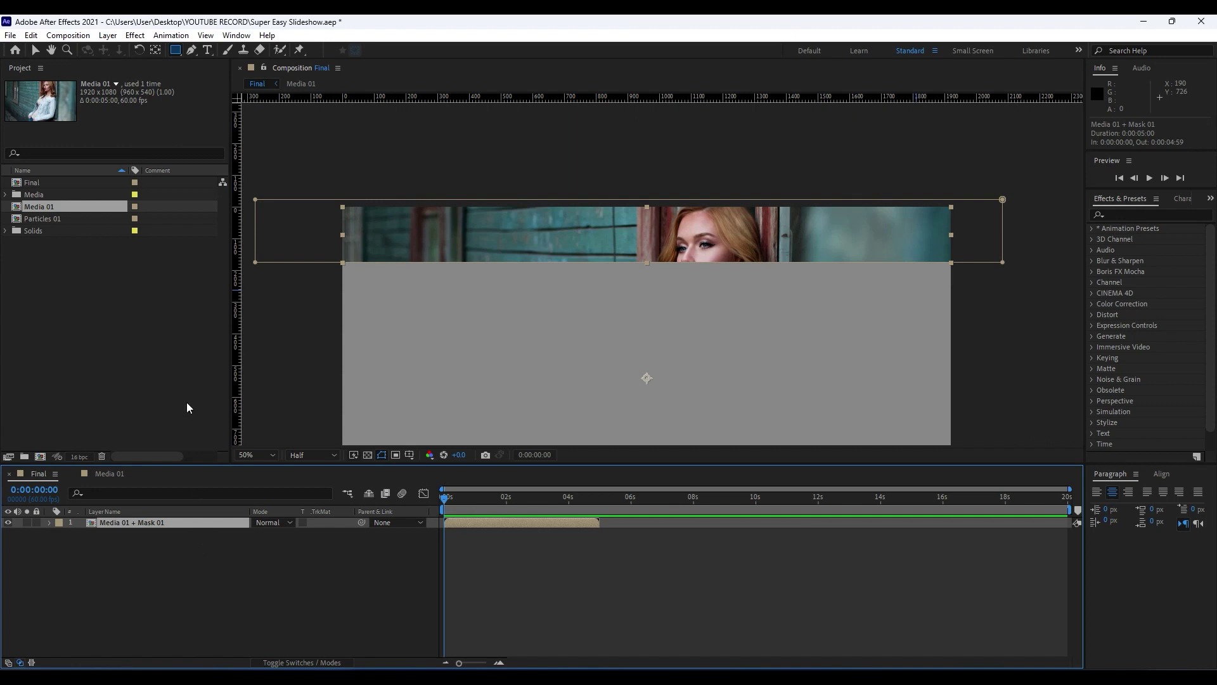
pyautogui.click(31, 36)
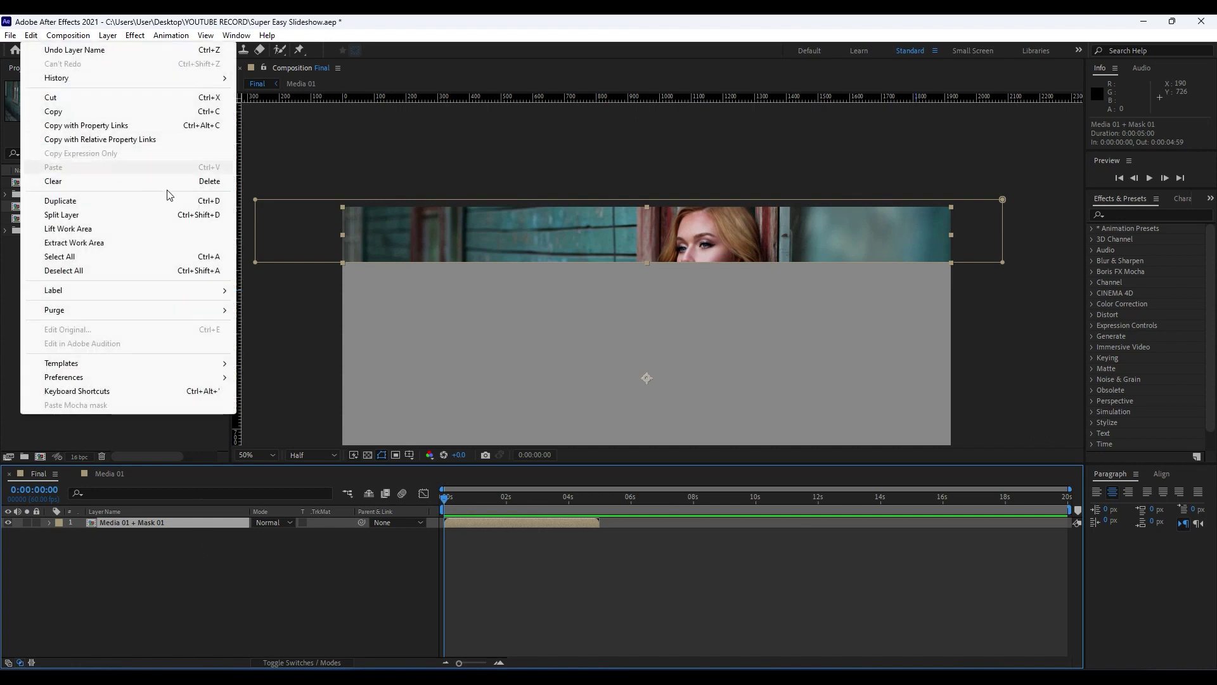
pyautogui.click(136, 202)
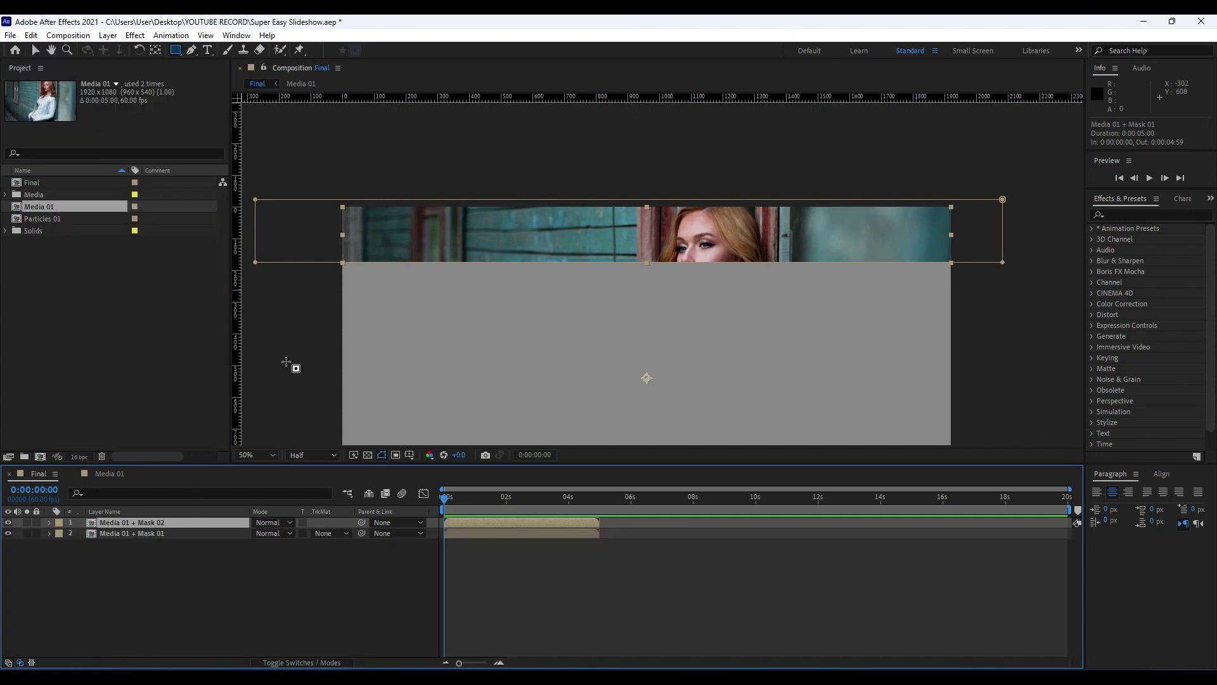
# Move Mask 1 of the Media 01 + Mask 02 layer down so its strip adjoins the first strip without a gap.
pyautogui.click(49, 524)
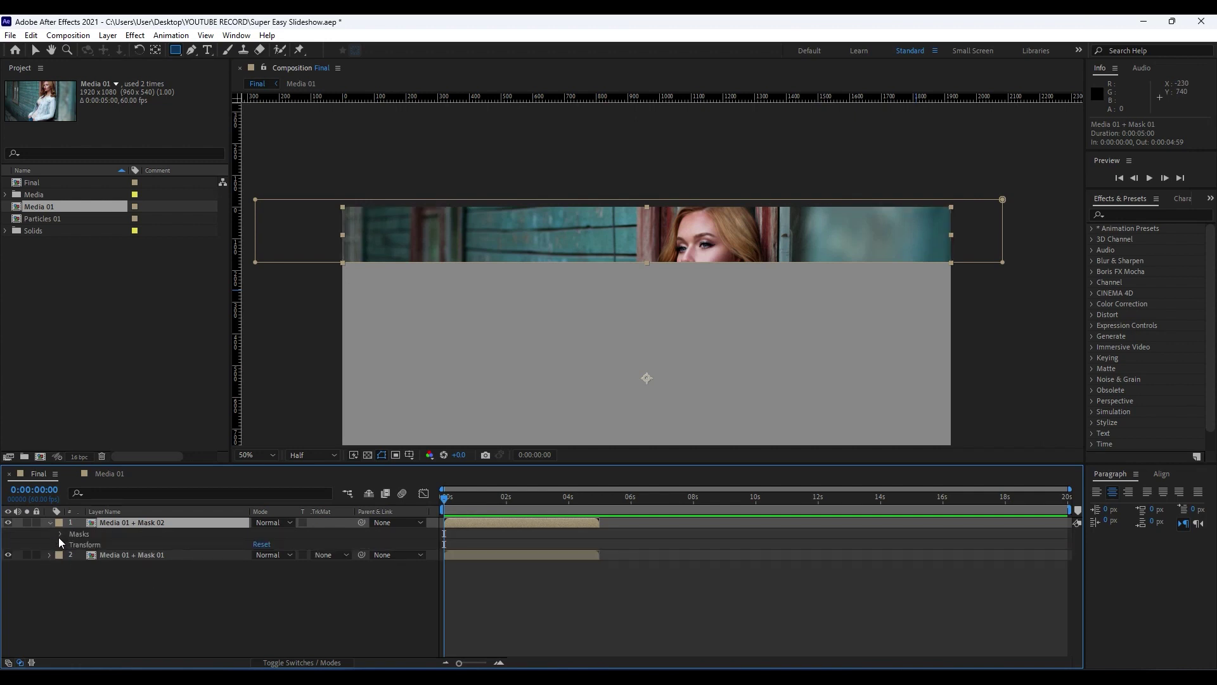
pyautogui.click(59, 534)
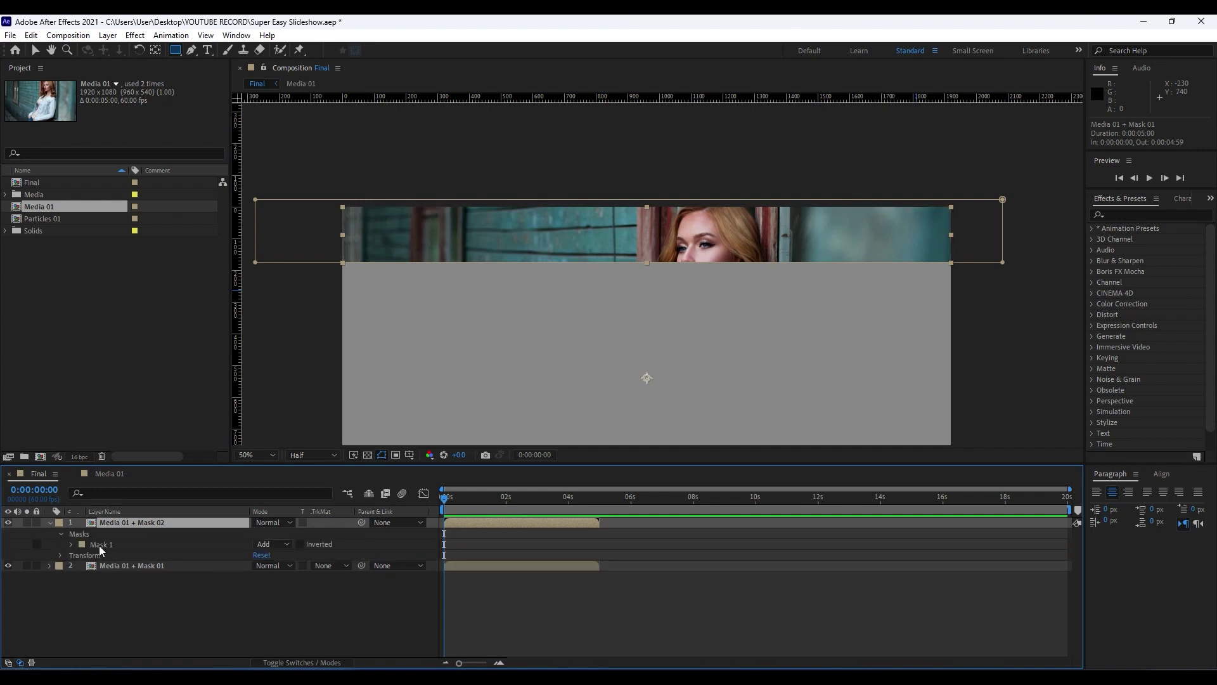
pyautogui.click(100, 546)
pyautogui.click(111, 630)
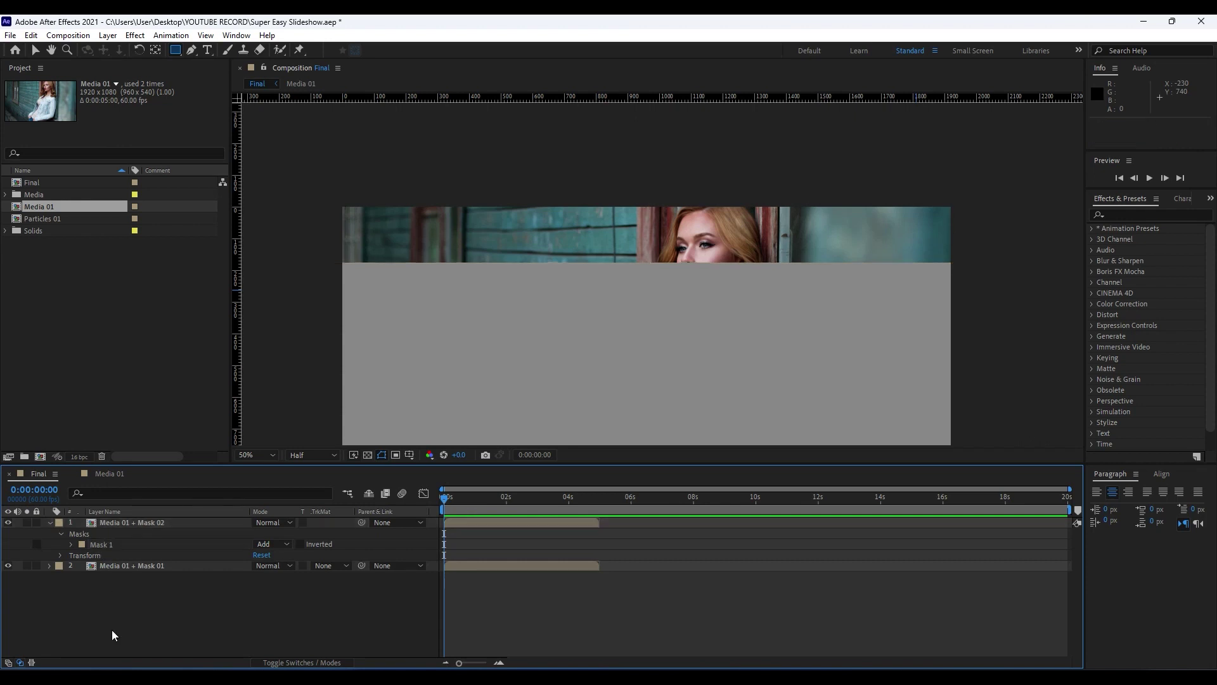
pyautogui.click(120, 522)
pyautogui.click(117, 522)
pyautogui.press('m')
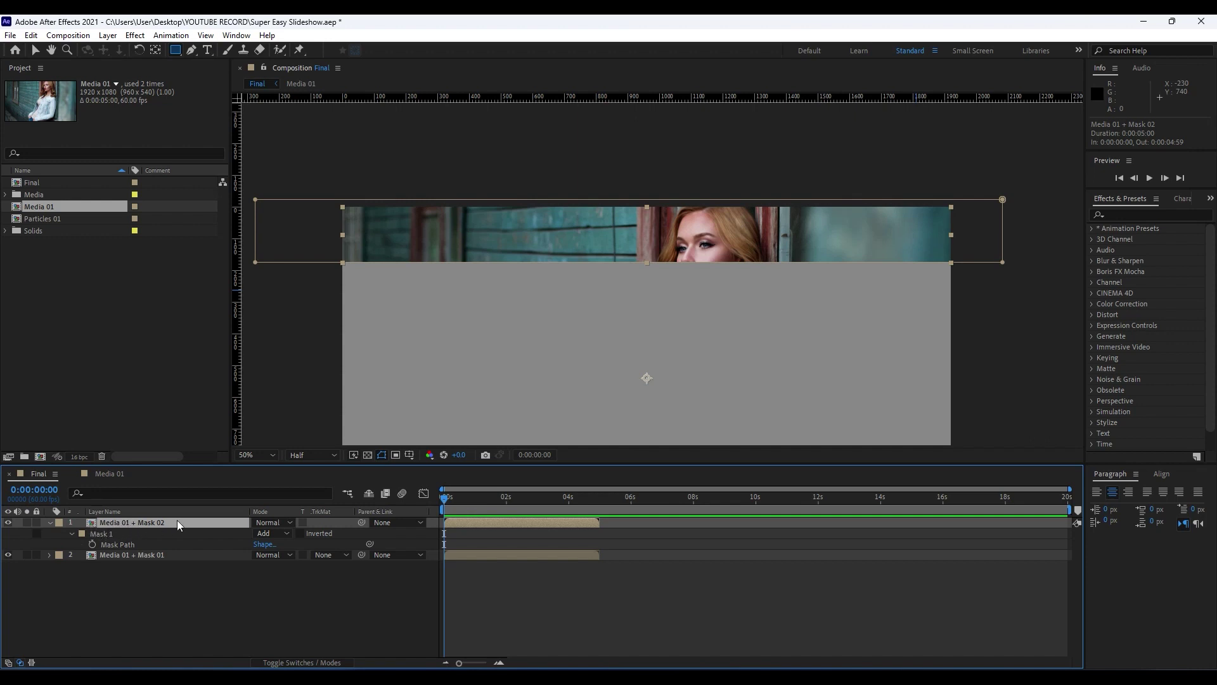
pyautogui.click(103, 534)
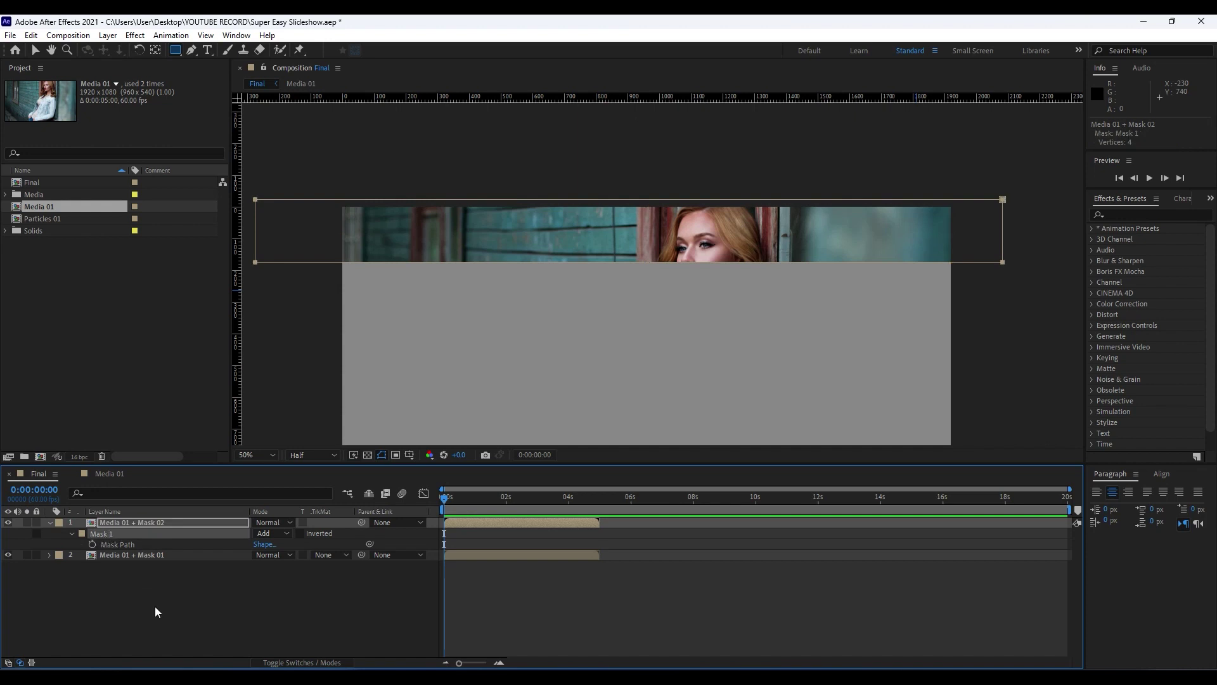
pyautogui.hotkey('shift', 'Down')
pyautogui.hotkey('shift', 'Down')
pyautogui.hotkey('shift', 'Down')
pyautogui.hotkey('shift', 'Down')
pyautogui.hotkey('shift', 'Down')
pyautogui.hotkey('shift', 'Down')
pyautogui.hotkey('shift', 'Down')
pyautogui.hotkey('shift', 'Down')
pyautogui.hotkey('shift', 'Down')
pyautogui.hotkey('shift', 'Down')
pyautogui.hotkey('shift', 'Down')
pyautogui.hotkey('shift', 'Down')
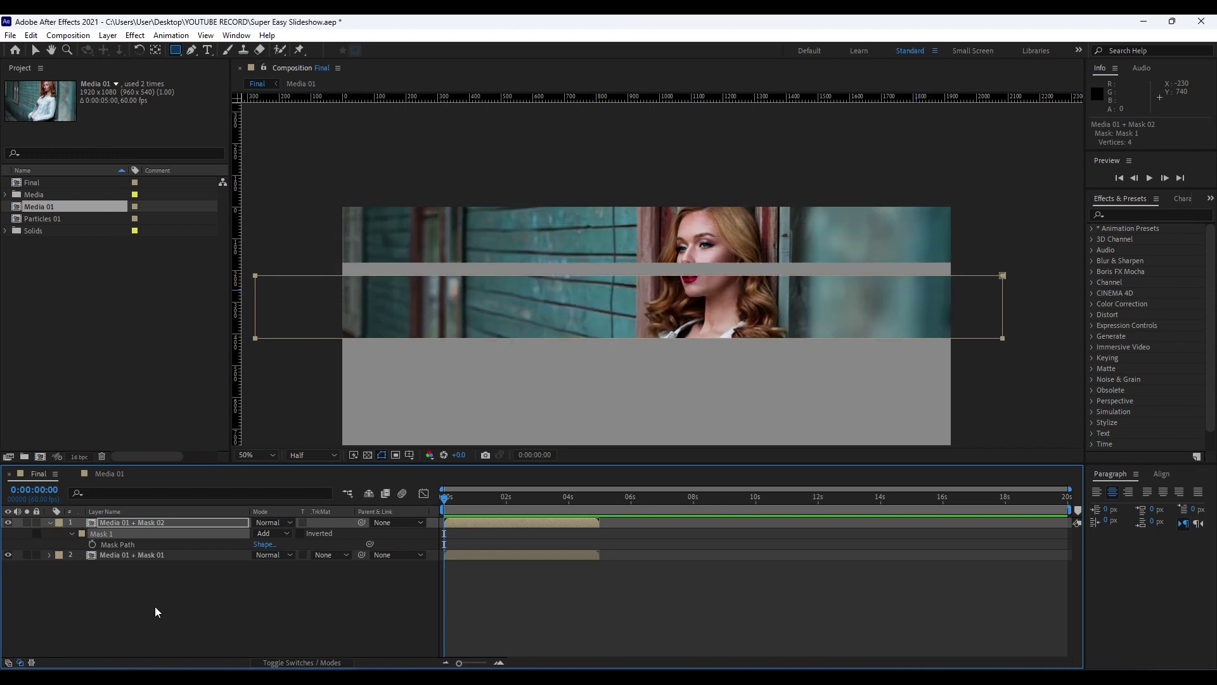
pyautogui.hotkey('shift', 'Up')
pyautogui.hotkey('shift', 'Up')
pyautogui.press('Up')
pyautogui.press('Up')
pyautogui.press('Up')
pyautogui.press('Up')
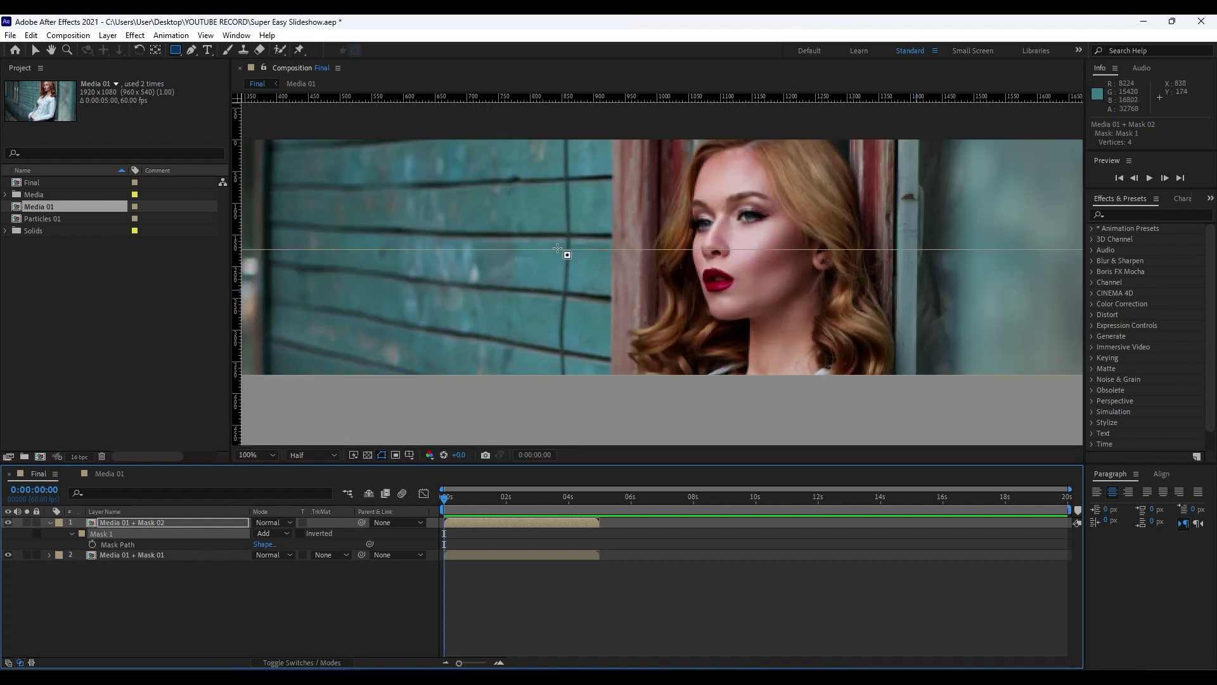
pyautogui.click(192, 603)
pyautogui.click(49, 522)
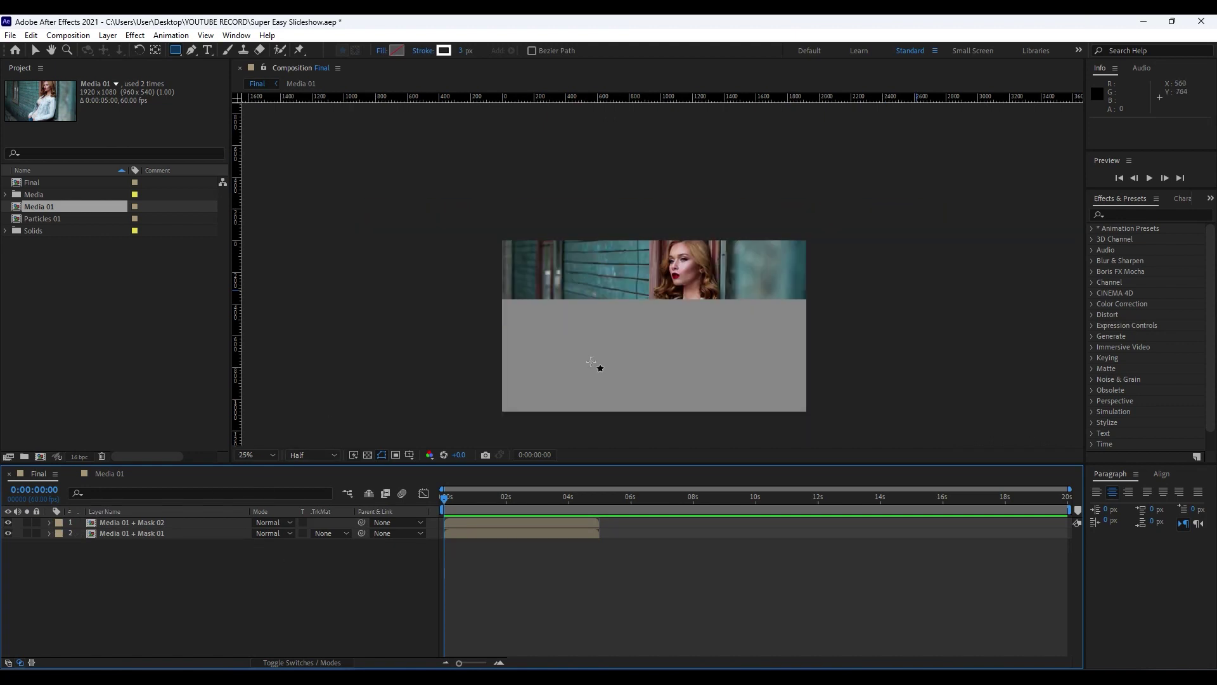
# Duplicate the Media 01 + Mask 02 layer and reveal the mask path of the copy.
pyautogui.click(142, 524)
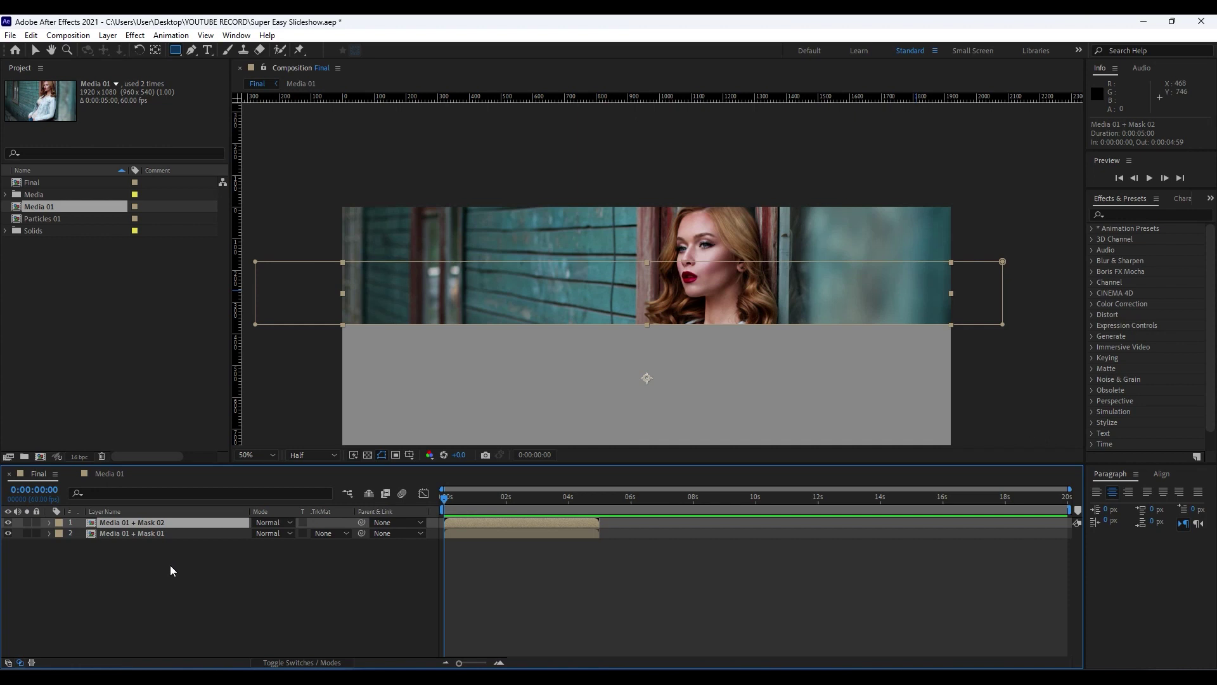
pyautogui.hotkey('ctrl', 'd')
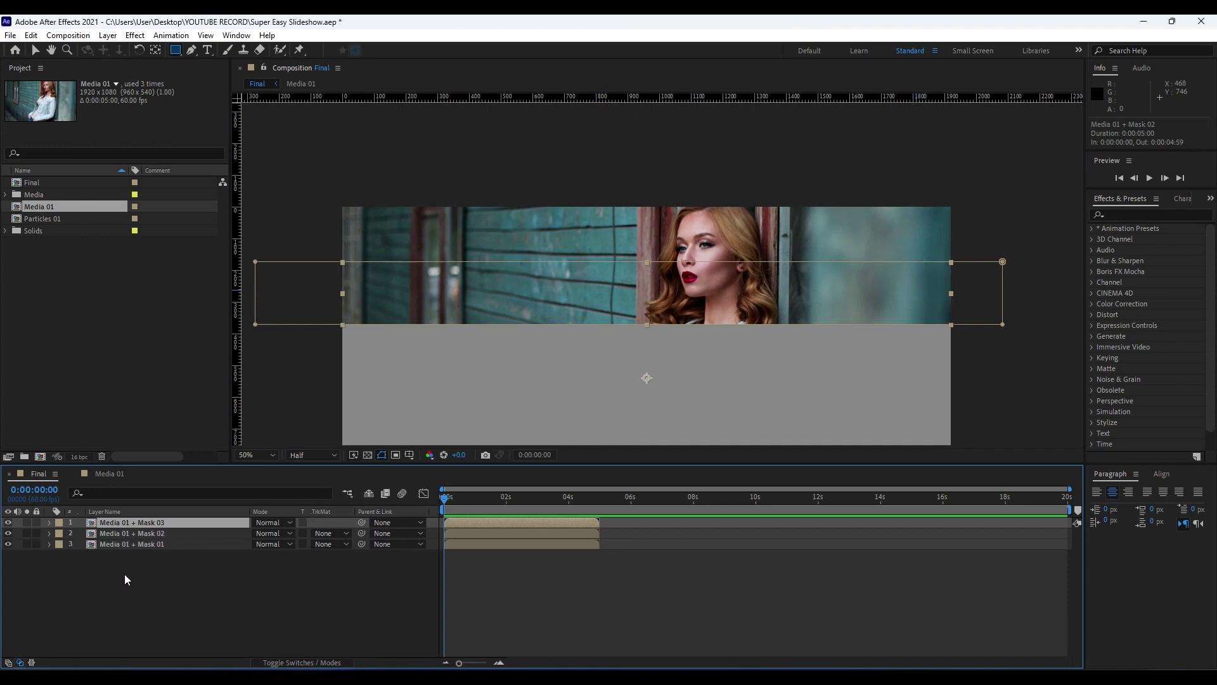
pyautogui.press('m')
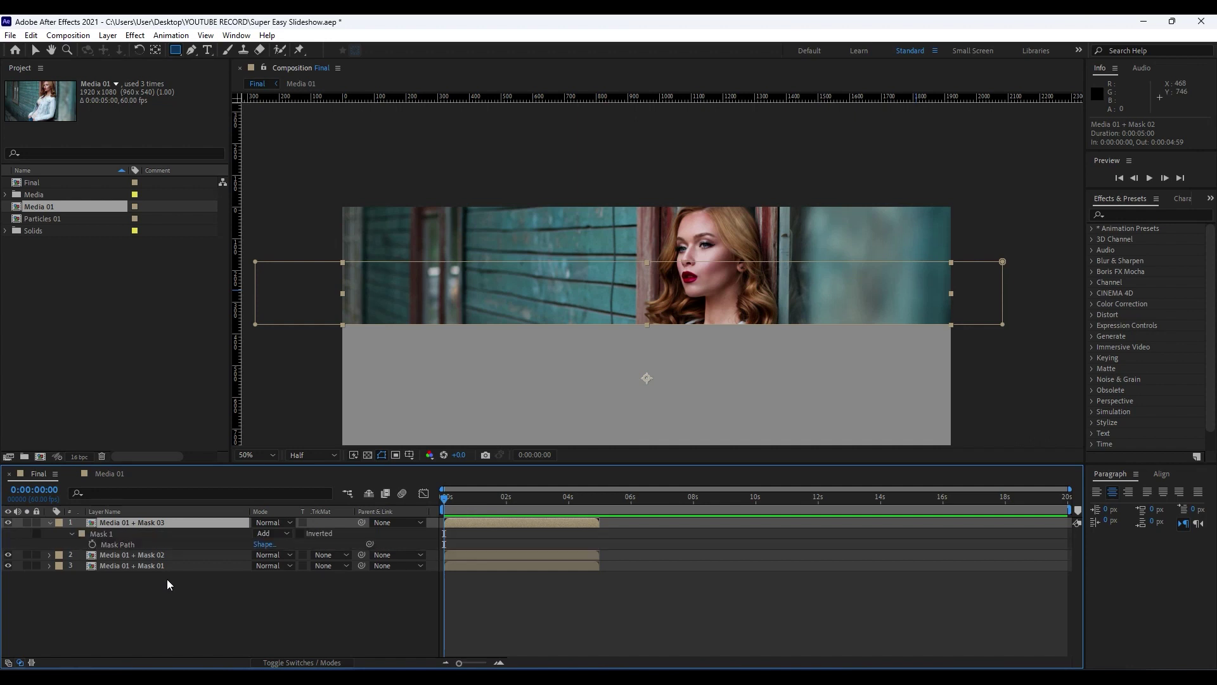
# Move Mask 1 of the Media 01 + Mask 03 layer down so its strip adjoins the second strip without a gap.
pyautogui.click(104, 533)
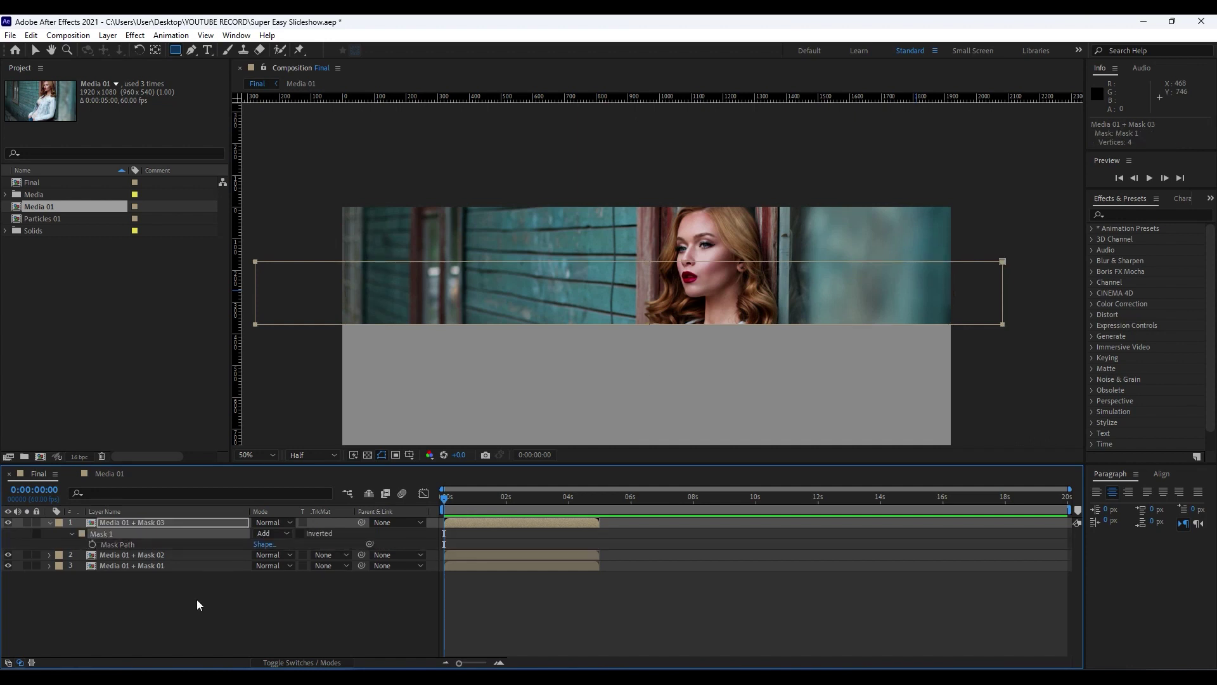
pyautogui.hotkey('shift', 'Down')
pyautogui.hotkey('shift', 'Down')
pyautogui.hotkey('shift', 'Down')
pyautogui.hotkey('shift', 'Down')
pyautogui.hotkey('shift', 'Down')
pyautogui.hotkey('shift', 'Down')
pyautogui.hotkey('shift', 'Down')
pyautogui.hotkey('shift', 'Down')
pyautogui.hotkey('shift', 'Down')
pyautogui.hotkey('shift', 'Down')
pyautogui.hotkey('shift', 'Down')
pyautogui.hotkey('shift', 'Down')
pyautogui.hotkey('shift', 'Down')
pyautogui.hotkey('shift', 'Down')
pyautogui.hotkey('shift', 'Down')
pyautogui.hotkey('shift', 'Down')
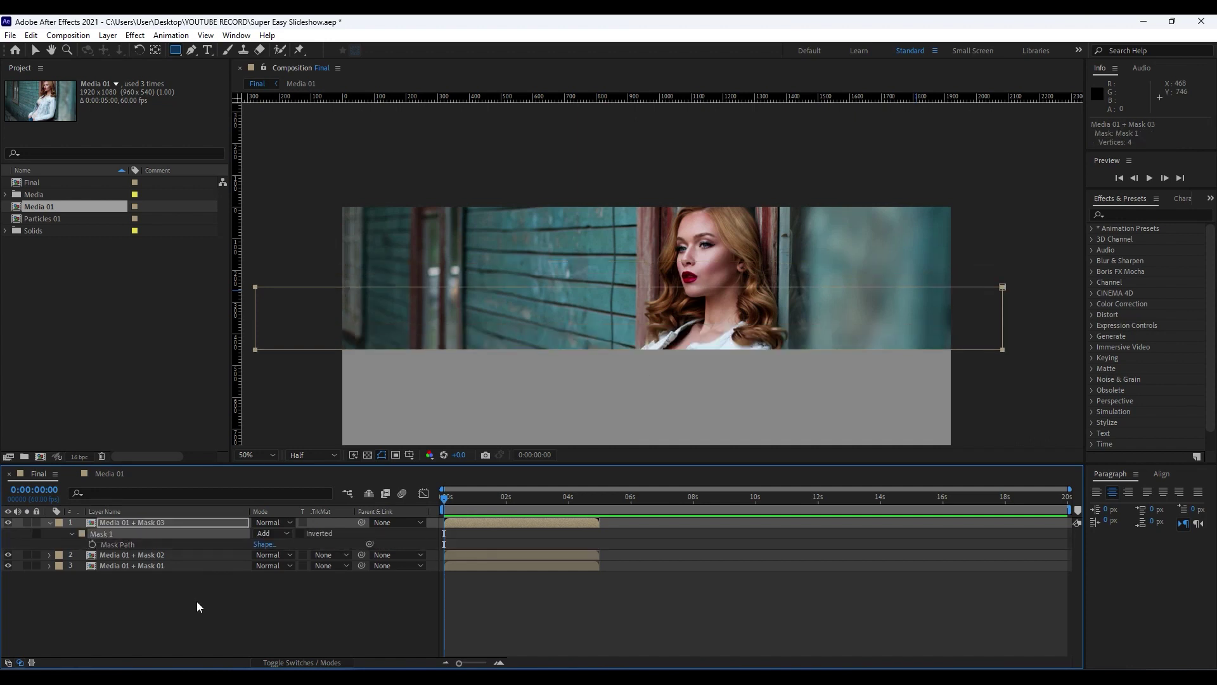
pyautogui.hotkey('shift', 'Down')
pyautogui.hotkey('shift', 'Down')
pyautogui.hotkey('shift', 'Down')
pyautogui.hotkey('shift', 'Down')
pyautogui.hotkey('shift', 'Down')
pyautogui.hotkey('shift', 'Down')
pyautogui.hotkey('shift', 'Down')
pyautogui.hotkey('shift', 'Down')
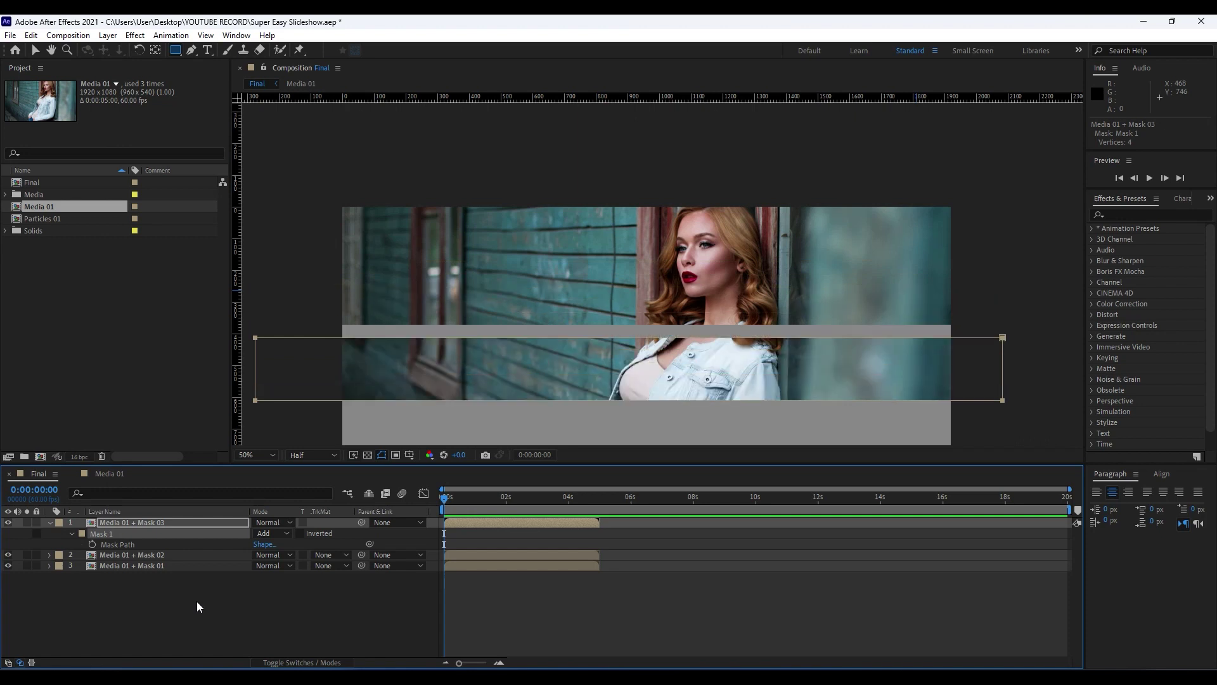
pyautogui.hotkey('shift', 'Up')
pyautogui.hotkey('shift', 'Up')
pyautogui.hotkey('shift', 'Up')
pyautogui.hotkey('shift', 'Up')
pyautogui.press('Up')
pyautogui.press('Up')
pyautogui.press('Up')
pyautogui.press('Up')
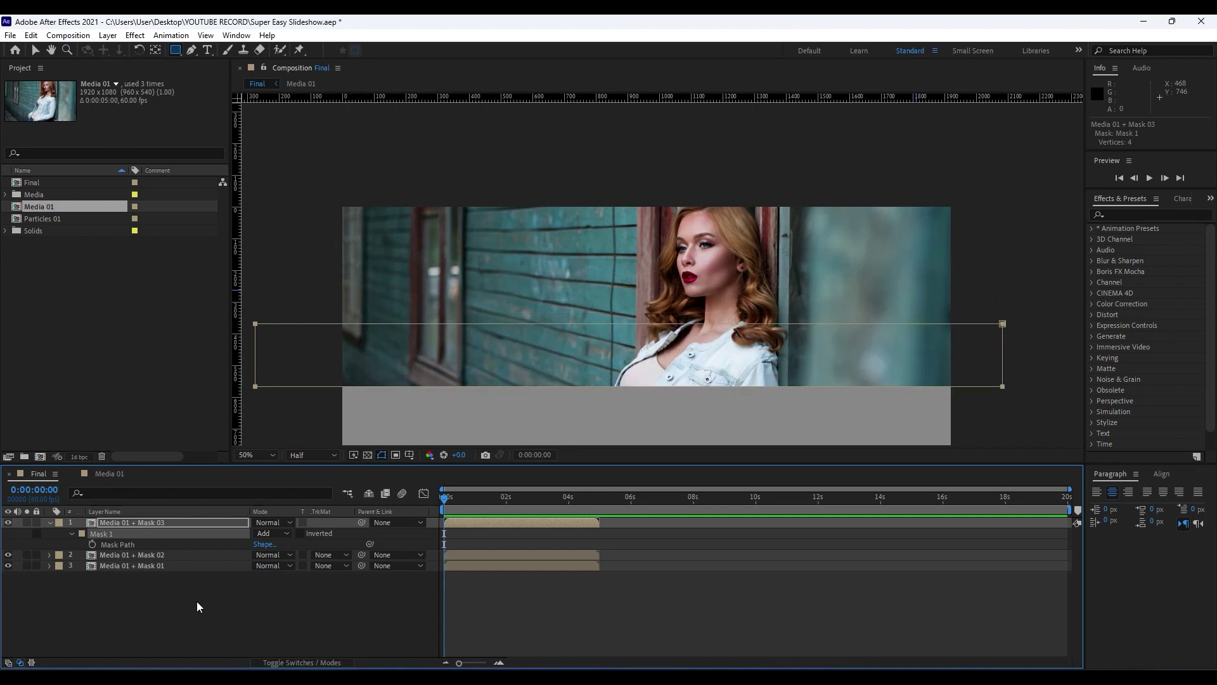
# Duplicate the Media 01 + Mask 03 layer and reveal the mask path of the copy.
pyautogui.moveTo(571, 372); pyautogui.dragTo(571, 231)
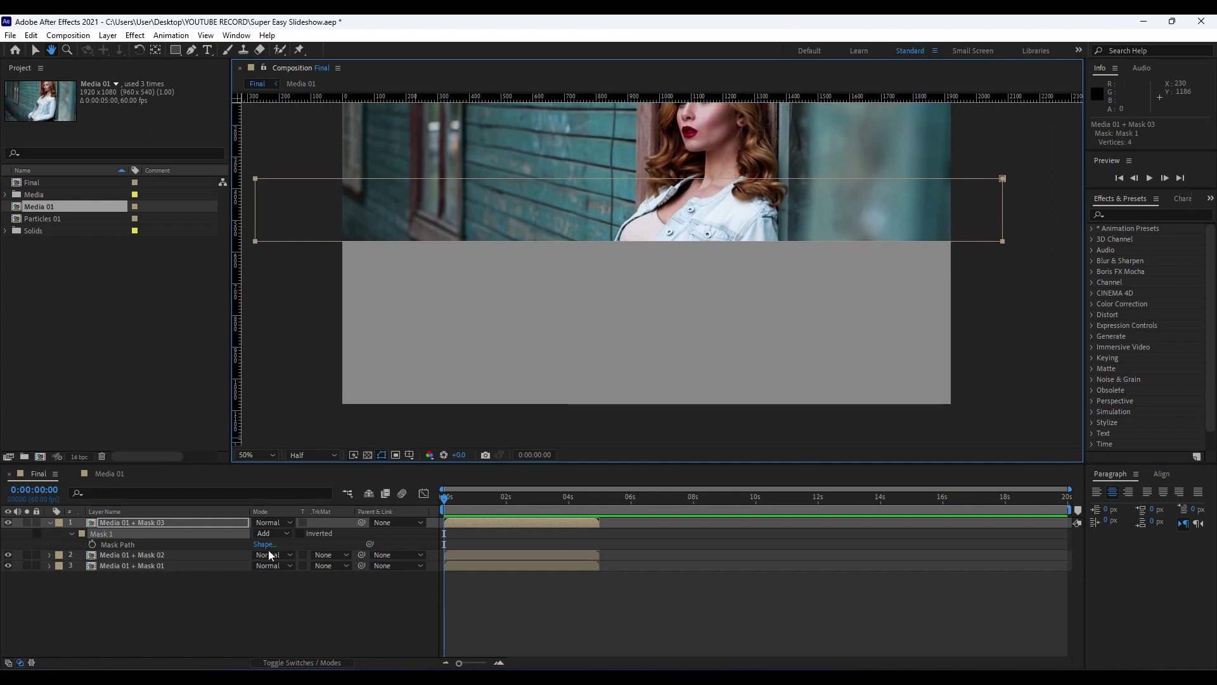
pyautogui.click(139, 524)
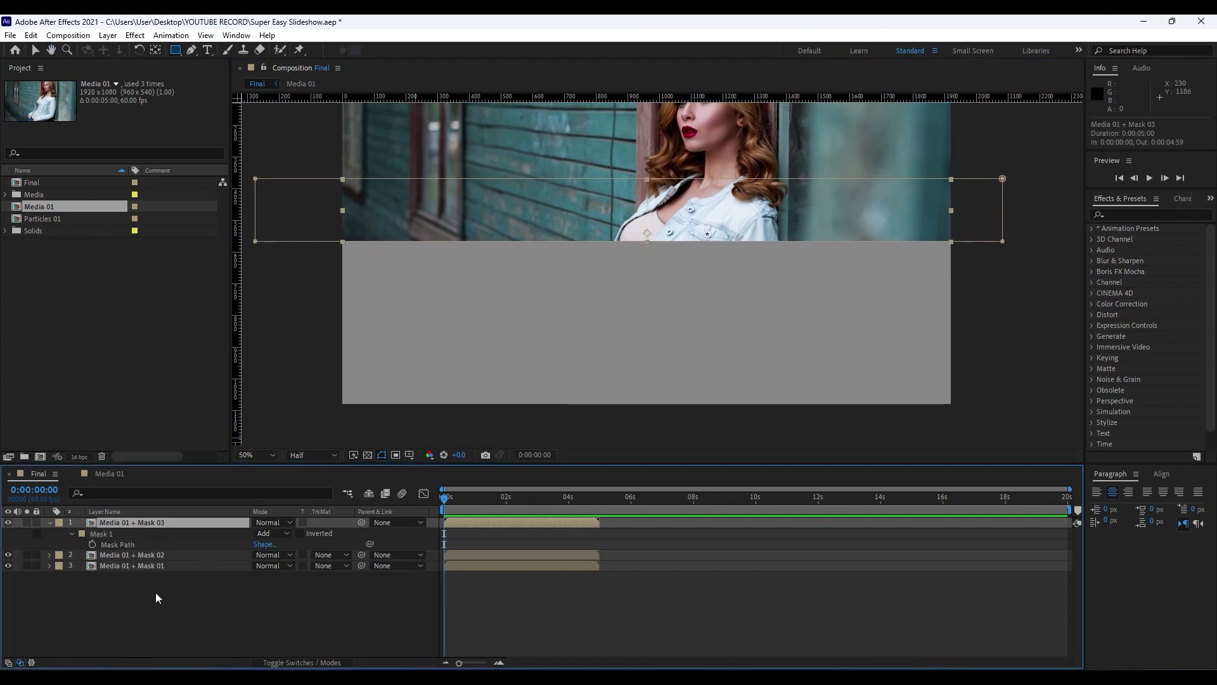
pyautogui.hotkey('ctrl', 'd')
pyautogui.press('m')
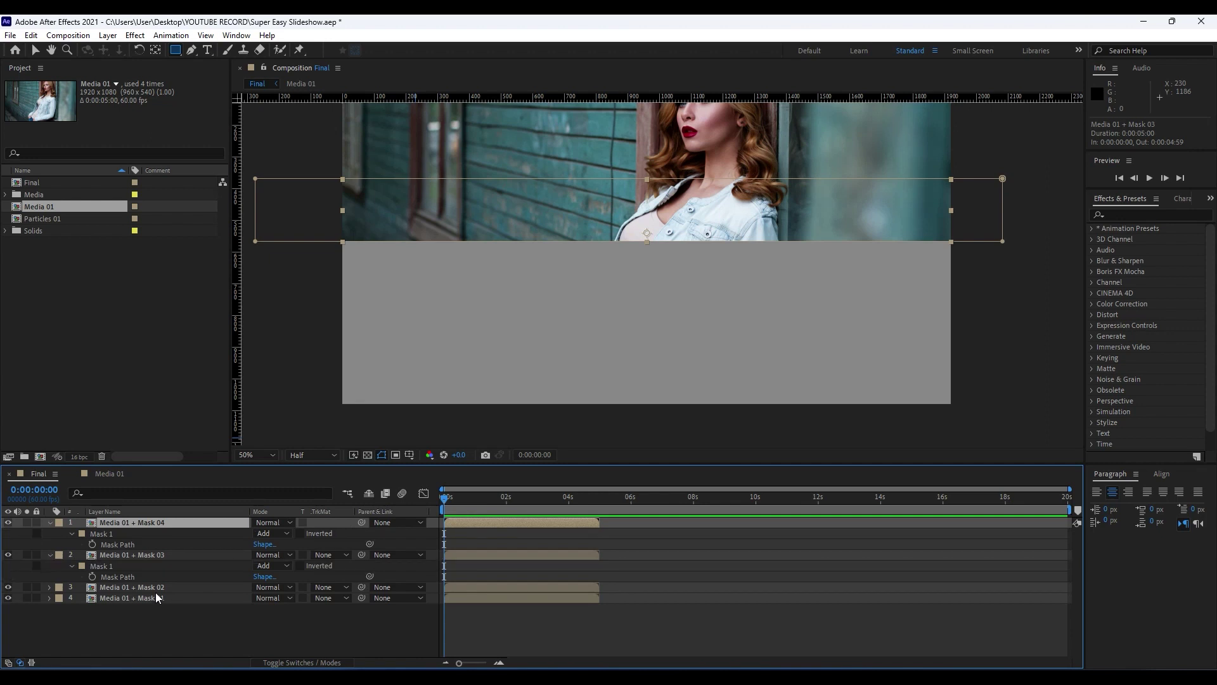
# Move Mask 1 of the Media 01 + Mask 04 layer down so its strip adjoins the third strip.
pyautogui.click(105, 534)
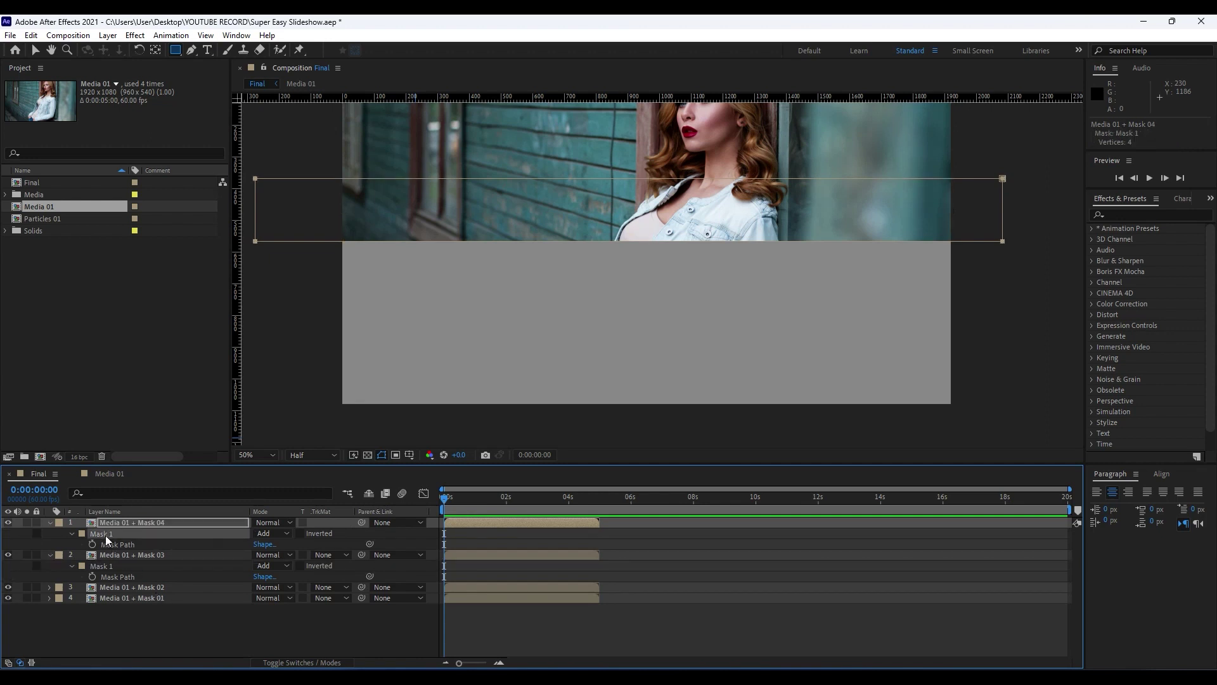
pyautogui.hotkey('shift', 'Down')
pyautogui.hotkey('shift', 'Down')
pyautogui.hotkey('shift', 'Down')
pyautogui.hotkey('shift', 'Down')
pyautogui.hotkey('shift', 'Down')
pyautogui.hotkey('shift', 'Down')
pyautogui.hotkey('shift', 'Down')
pyautogui.hotkey('shift', 'Down')
pyautogui.hotkey('shift', 'Down')
pyautogui.hotkey('shift', 'Down')
pyautogui.hotkey('shift', 'Up')
pyautogui.hotkey('shift', 'Up')
pyautogui.hotkey('shift', 'Up')
pyautogui.hotkey('shift', 'Up')
pyautogui.hotkey('shift', 'Up')
pyautogui.hotkey('shift', 'Down')
pyautogui.hotkey('shift', 'Down')
pyautogui.hotkey('shift', 'Down')
pyautogui.hotkey('shift', 'Down')
pyautogui.hotkey('shift', 'Down')
pyautogui.press('Up')
pyautogui.press('Up')
pyautogui.press('Up')
pyautogui.press('Up')
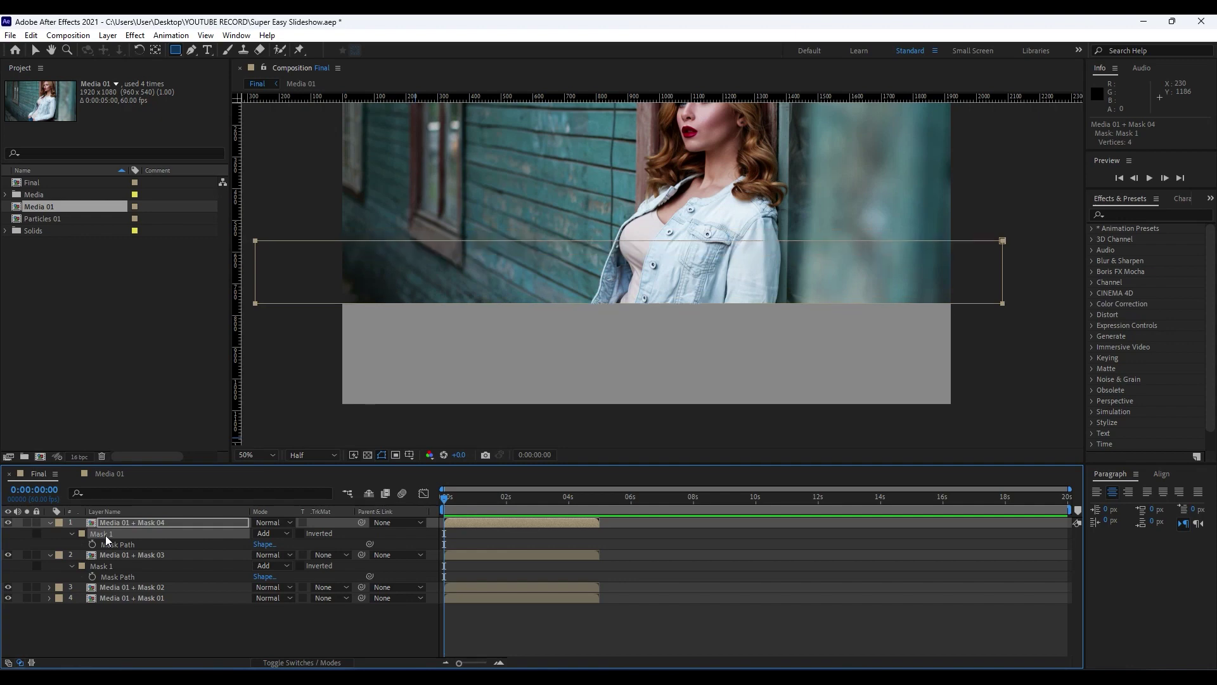
# Collapse the Mask 03 and Mask 04 layers, and duplicate Media 01 + Mask 04 with the copy's mask path revealed.
pyautogui.click(51, 556)
pyautogui.click(49, 523)
pyautogui.click(132, 586)
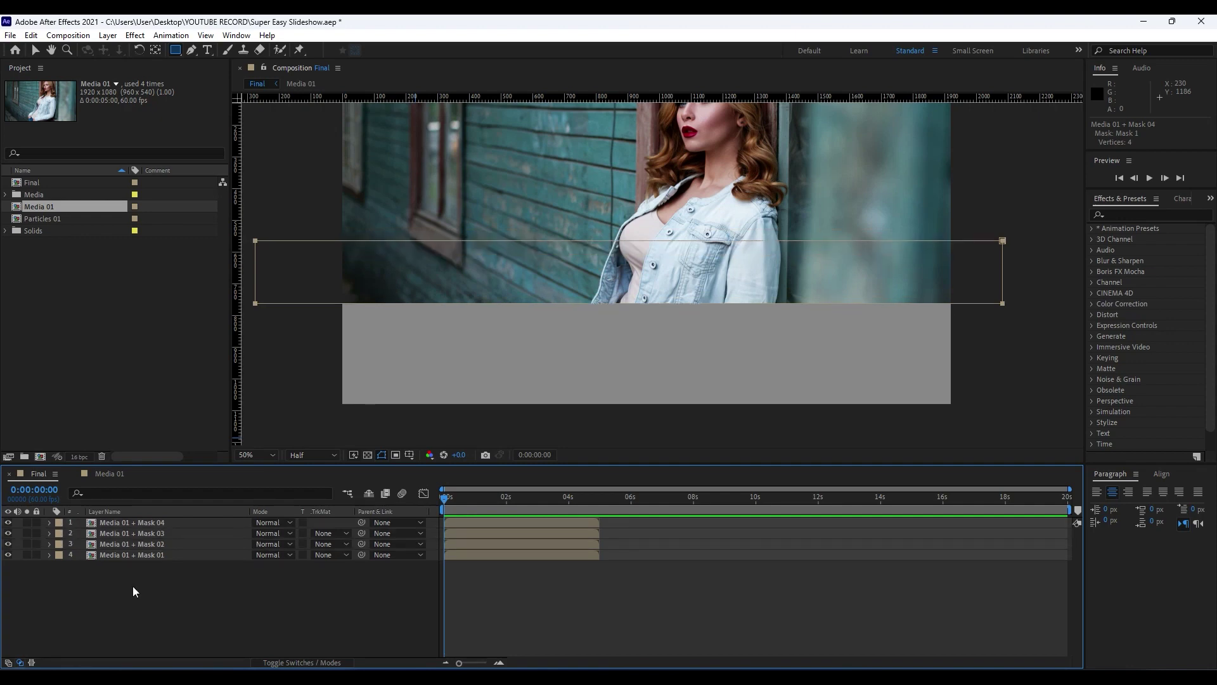
pyautogui.click(140, 523)
pyautogui.hotkey('ctrl', 'd')
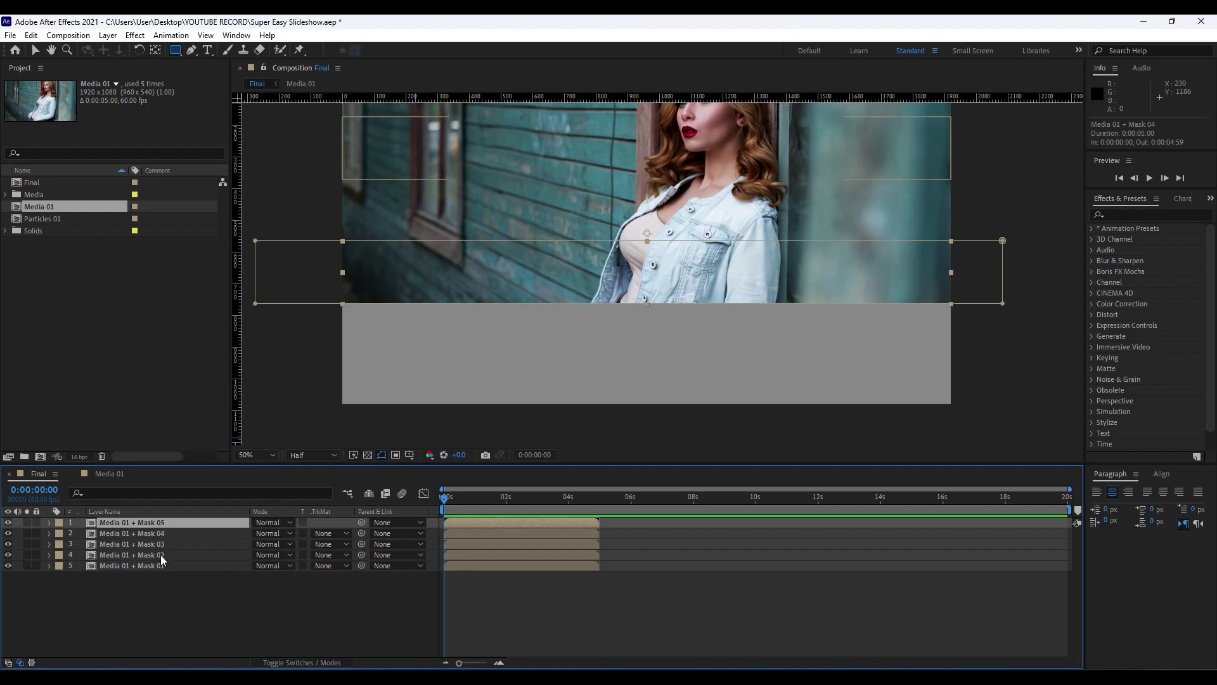
pyautogui.press('m')
# Move Mask 1 of the Media 01 + Mask 05 layer down so its strip adjoins the fourth strip.
pyautogui.click(105, 534)
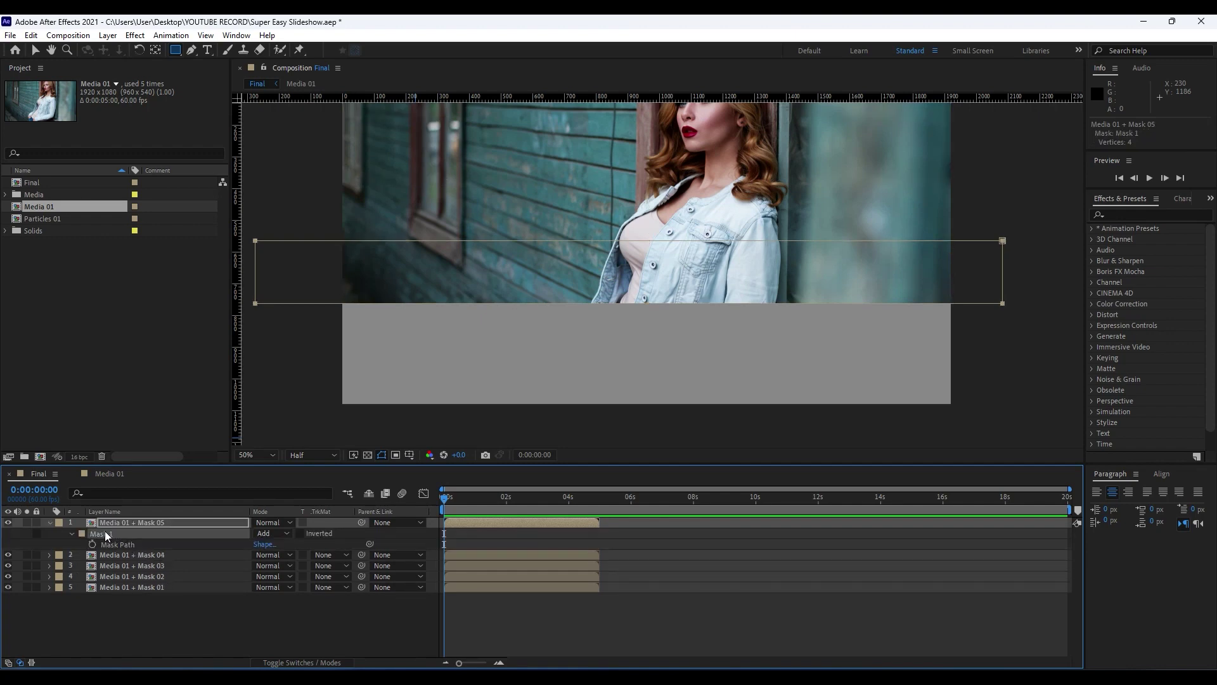
pyautogui.hotkey('shift', 'Down')
pyautogui.hotkey('shift', 'Down')
pyautogui.hotkey('shift', 'Down')
pyautogui.hotkey('shift', 'Down')
pyautogui.hotkey('shift', 'Down')
pyautogui.hotkey('shift', 'Down')
pyautogui.hotkey('shift', 'Down')
pyautogui.hotkey('shift', 'Down')
pyautogui.hotkey('shift', 'Down')
pyautogui.hotkey('shift', 'Down')
pyautogui.hotkey('shift', 'Down')
pyautogui.hotkey('shift', 'Down')
pyautogui.hotkey('shift', 'Down')
pyautogui.hotkey('shift', 'Down')
pyautogui.hotkey('shift', 'Down')
pyautogui.hotkey('shift', 'Down')
pyautogui.hotkey('shift', 'Down')
pyautogui.hotkey('shift', 'Down')
pyautogui.hotkey('shift', 'Down')
pyautogui.hotkey('shift', 'Down')
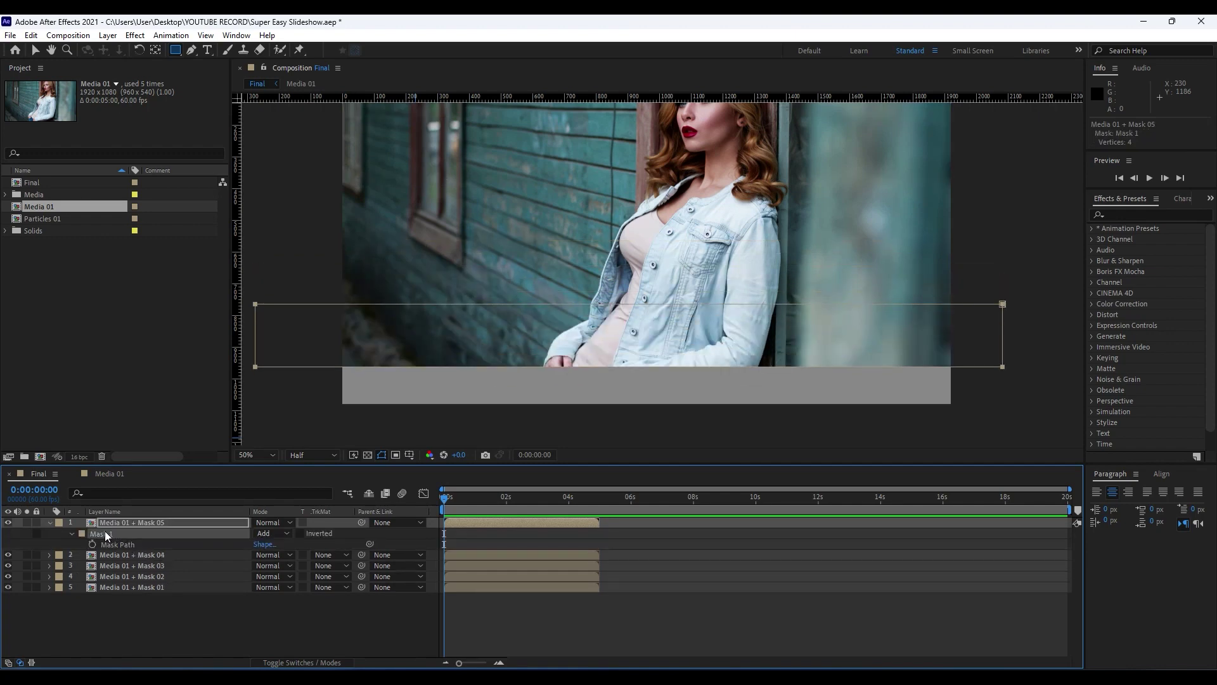
# Collapse the Media 01 + Mask 05 layer and duplicate it, revealing the copy's mask path.
pyautogui.hotkey('ctrl', 'shift', 'a')
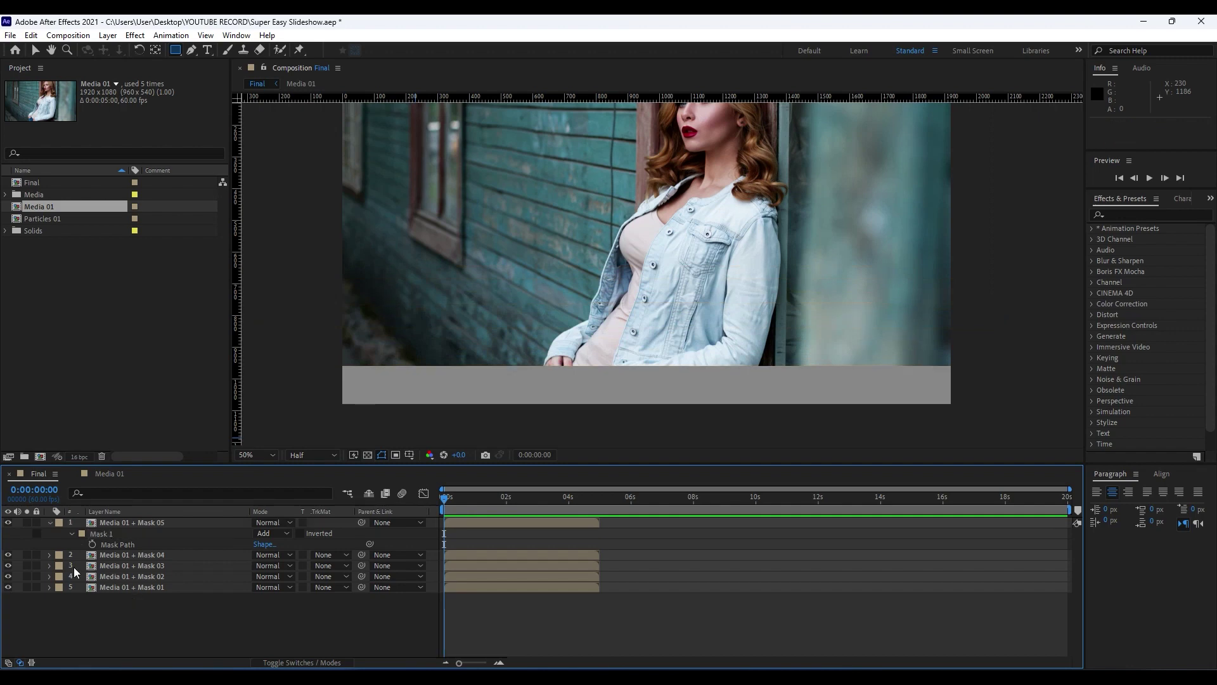
pyautogui.click(53, 521)
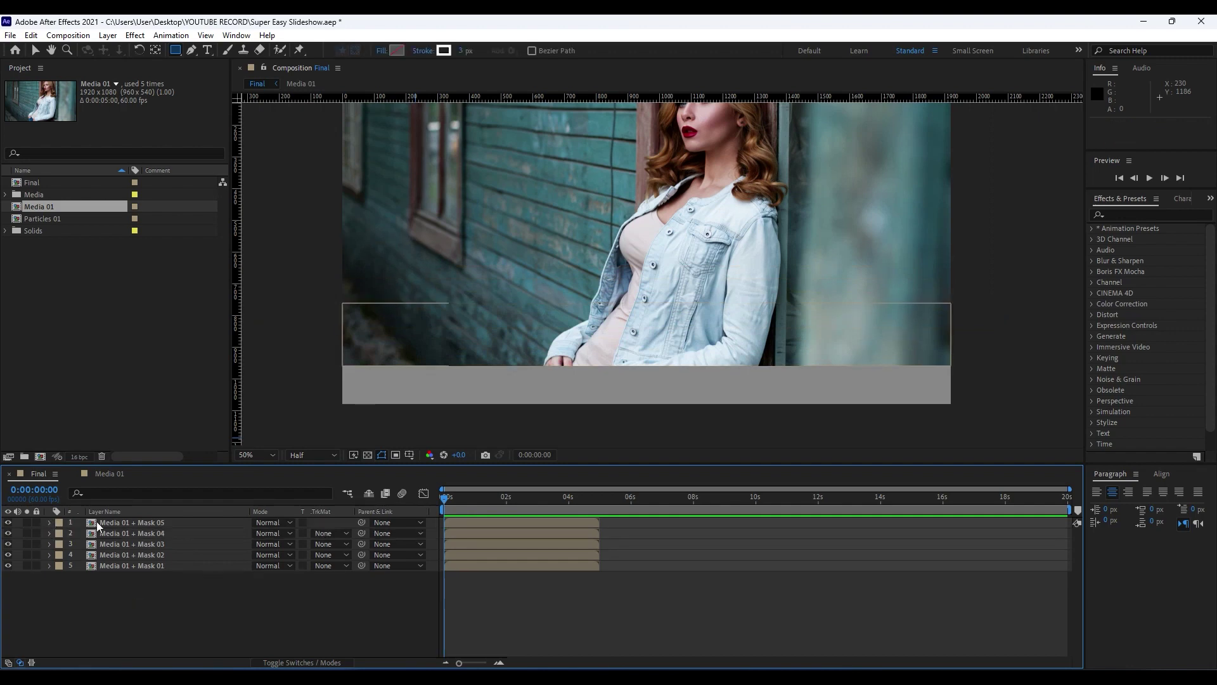
pyautogui.click(133, 519)
pyautogui.hotkey('ctrl', 'd')
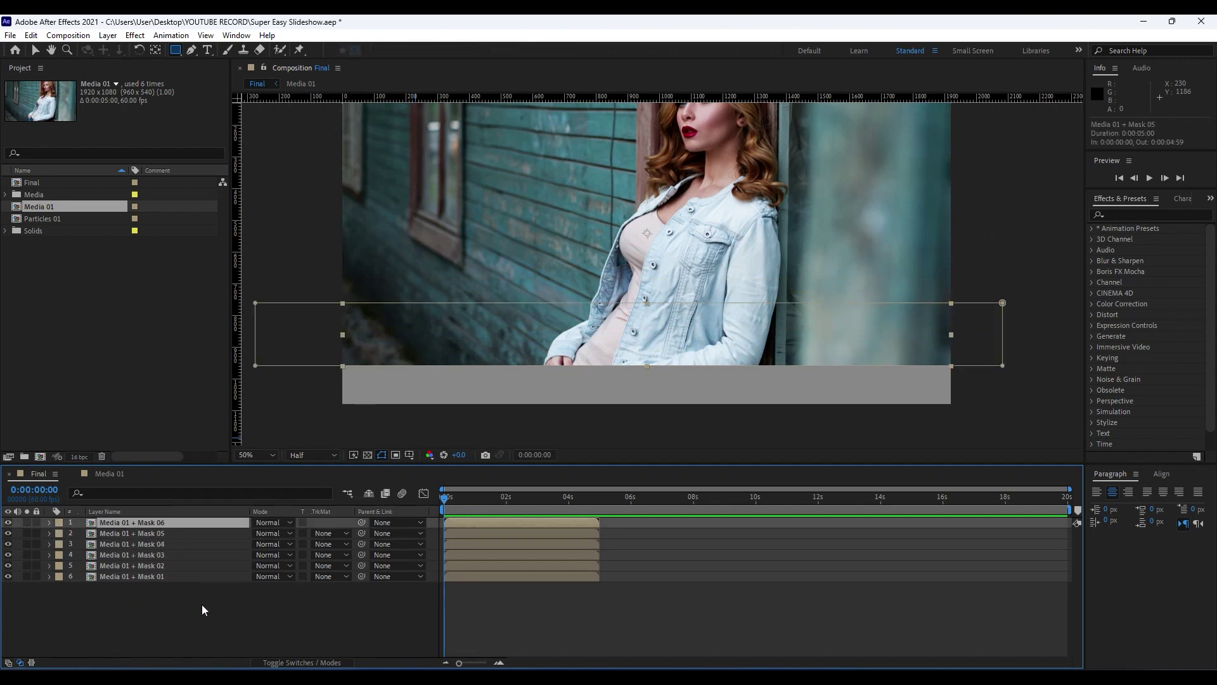
pyautogui.press('m')
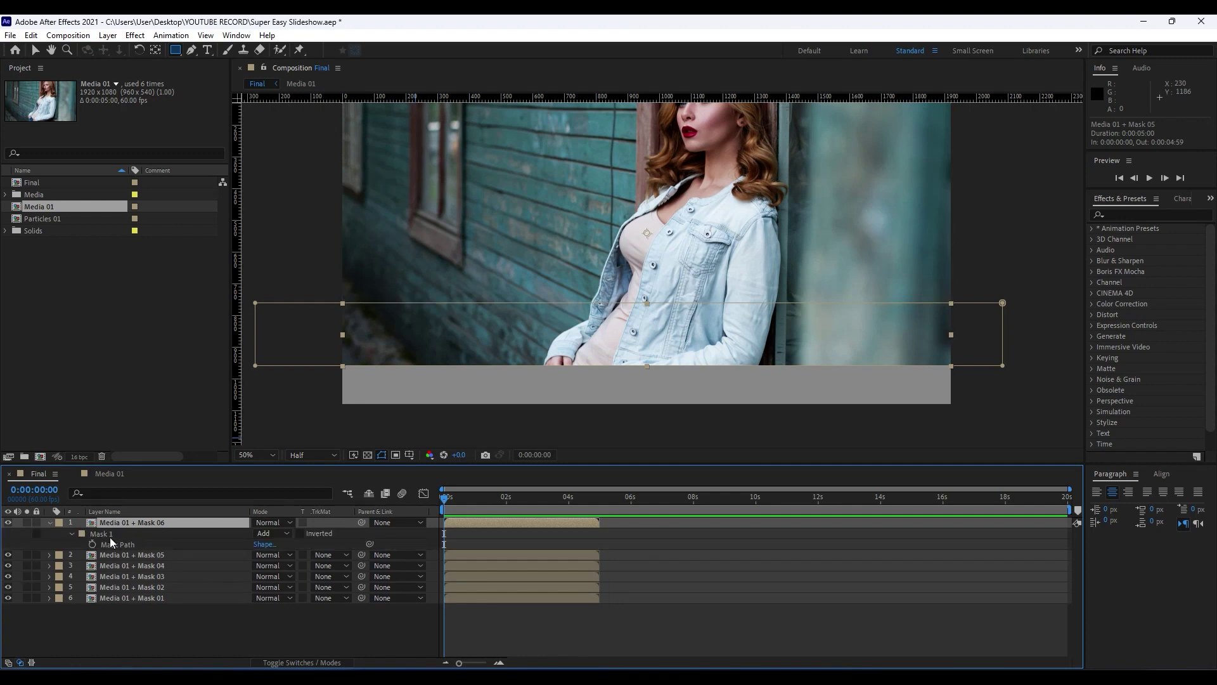
# Move Mask 1 of the Media 01 + Mask 06 layer down to cover the remaining bottom of the frame, and collapse the layer.
pyautogui.click(101, 534)
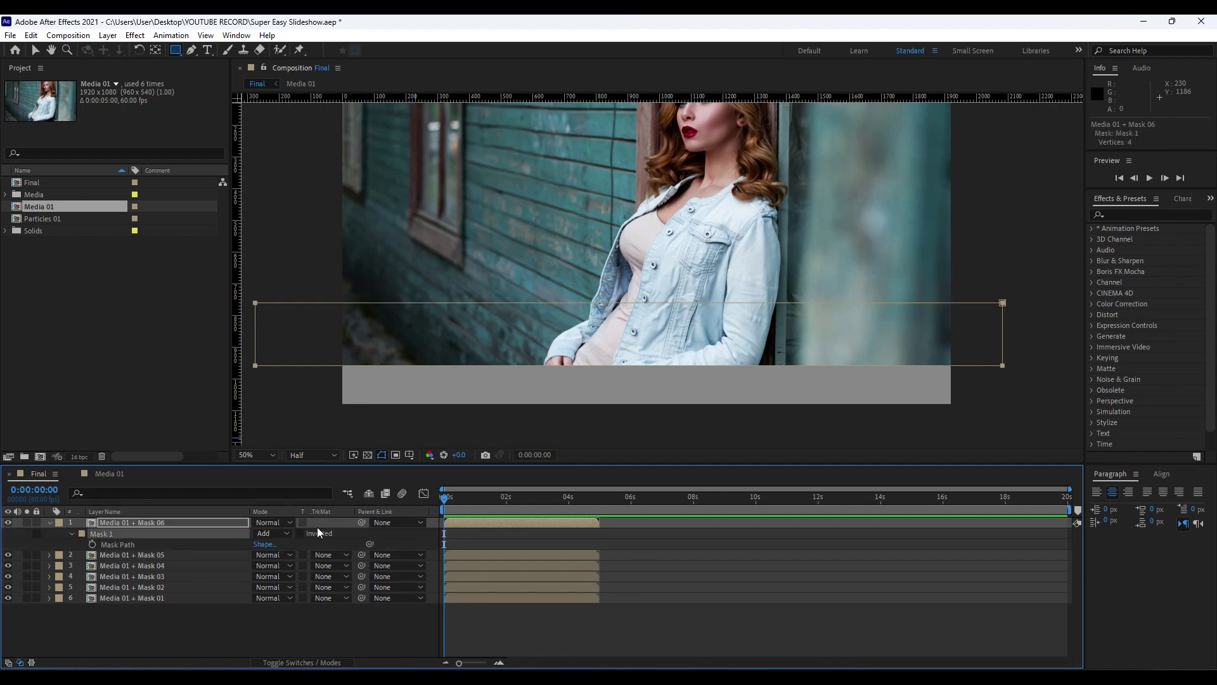
pyautogui.hotkey('shift', 'Down')
pyautogui.hotkey('shift', 'Down')
pyautogui.hotkey('shift', 'Down')
pyautogui.hotkey('shift', 'Down')
pyautogui.hotkey('shift', 'Down')
pyautogui.hotkey('shift', 'Down')
pyautogui.hotkey('shift', 'Down')
pyautogui.hotkey('shift', 'Down')
pyautogui.hotkey('shift', 'Down')
pyautogui.hotkey('shift', 'Down')
pyautogui.hotkey('shift', 'Down')
pyautogui.hotkey('shift', 'Down')
pyautogui.hotkey('shift', 'Down')
pyautogui.hotkey('shift', 'Down')
pyautogui.hotkey('shift', 'Down')
pyautogui.hotkey('shift', 'Down')
pyautogui.hotkey('shift', 'Down')
pyautogui.hotkey('shift', 'Down')
pyautogui.hotkey('shift', 'Down')
pyautogui.hotkey('shift', 'Down')
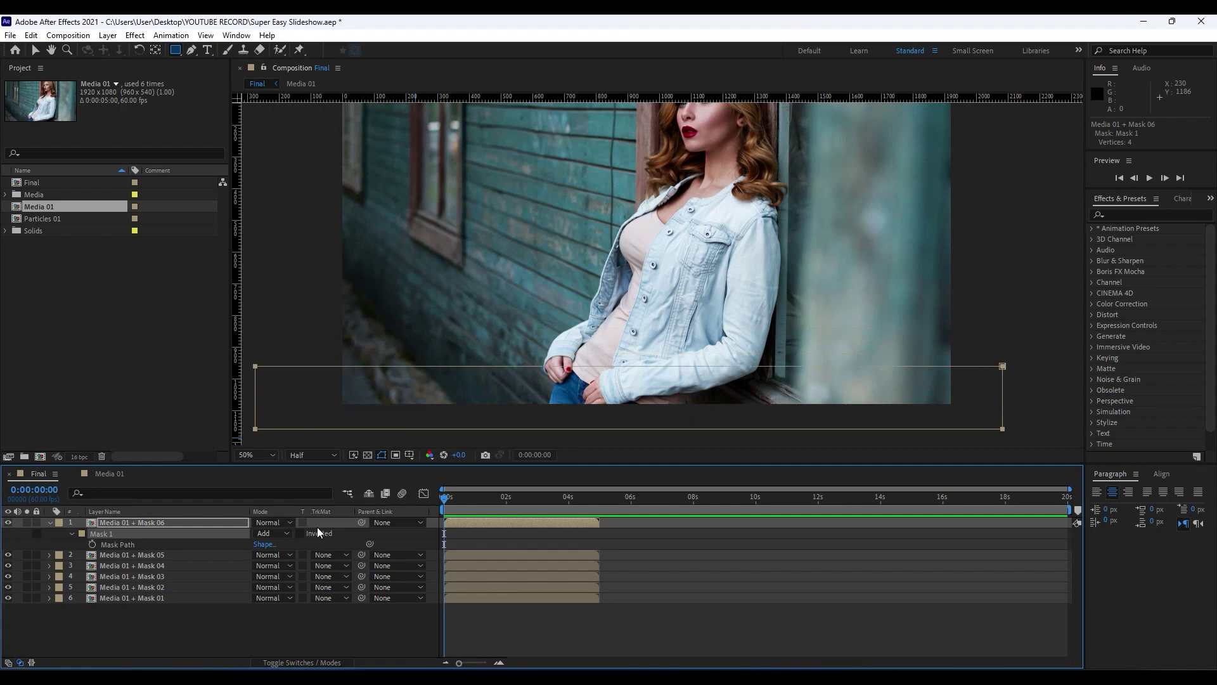
pyautogui.hotkey('shift', 'Up')
pyautogui.hotkey('shift', 'Up')
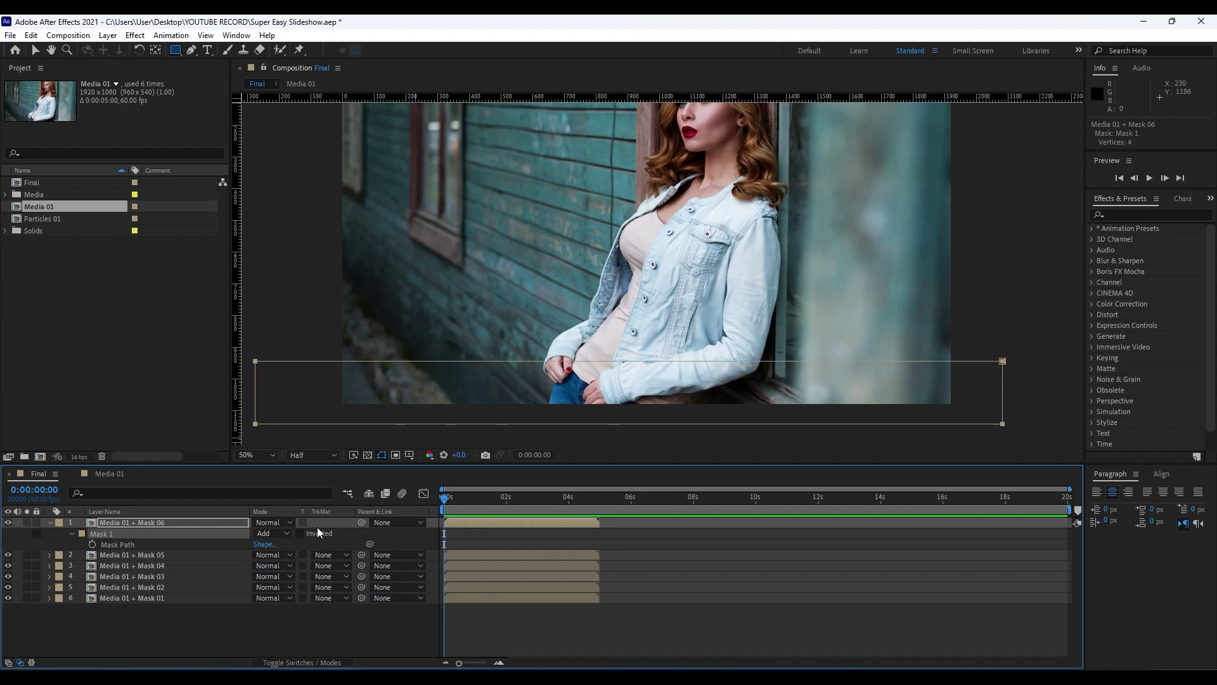
pyautogui.press(',')
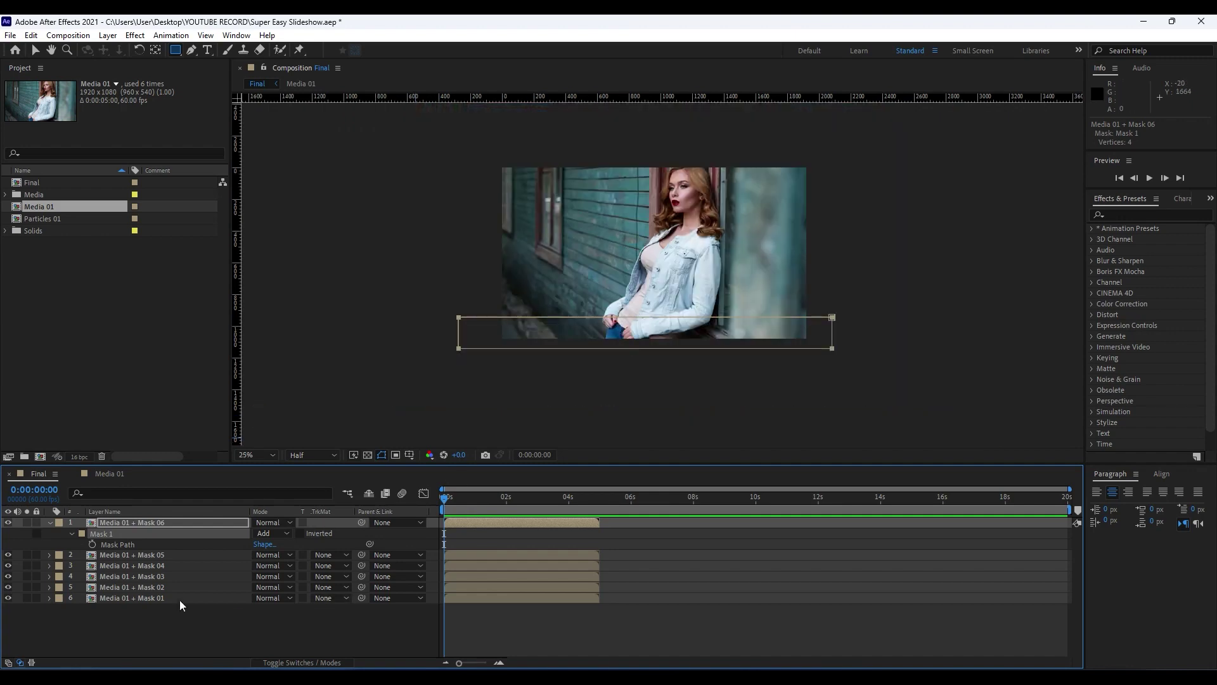
pyautogui.click(58, 523)
pyautogui.click(50, 523)
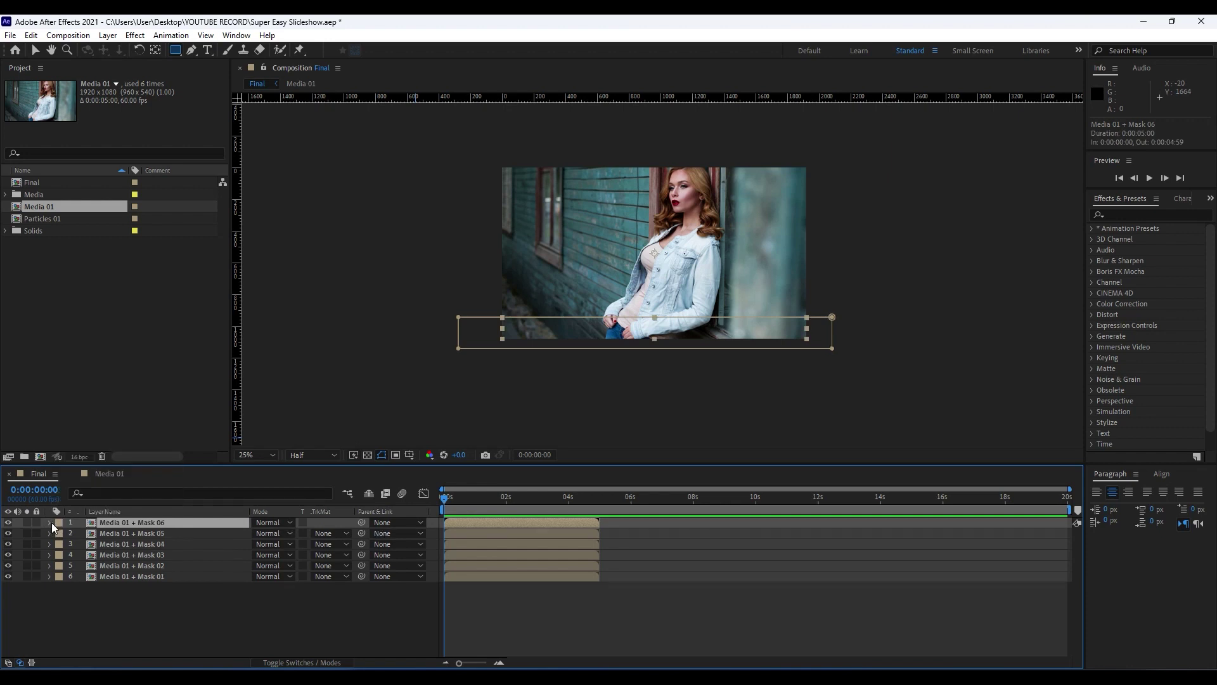
# Add Position keyframes at 0:00:02:01 to all six masked Media 01 layers.
pyautogui.moveTo(459, 663); pyautogui.dragTo(480, 663)
pyautogui.moveTo(477, 502); pyautogui.dragTo(645, 498)
pyautogui.moveTo(189, 626); pyautogui.dragTo(97, 486)
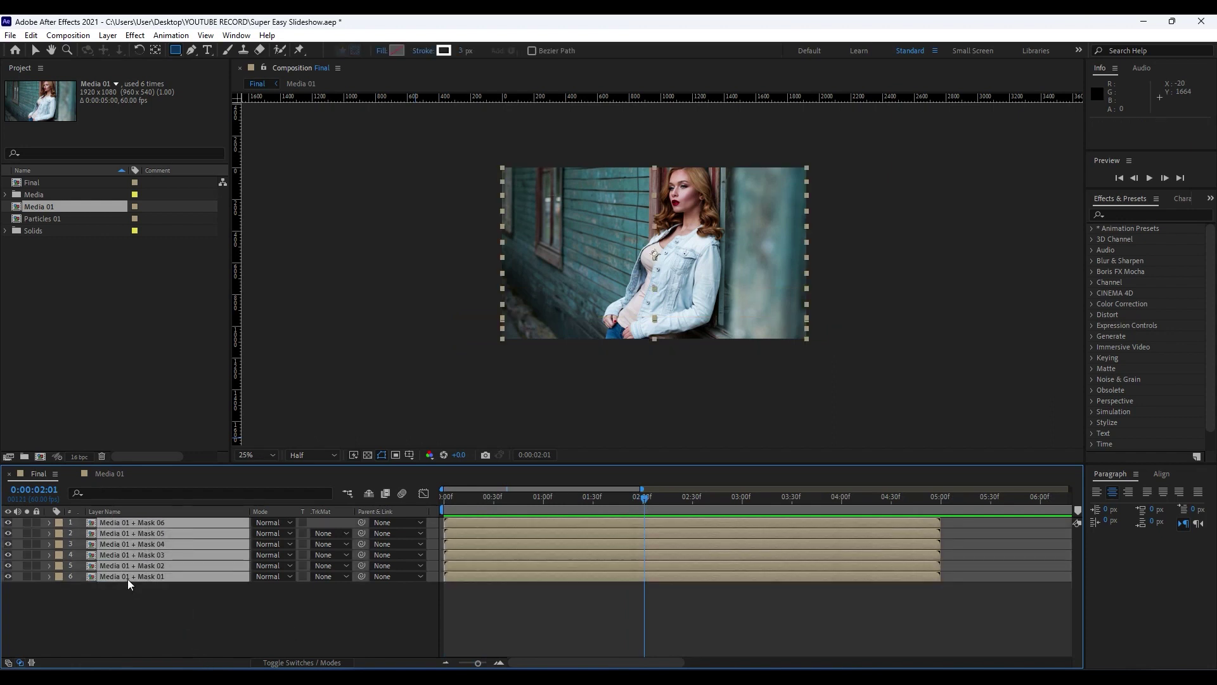
pyautogui.press('p')
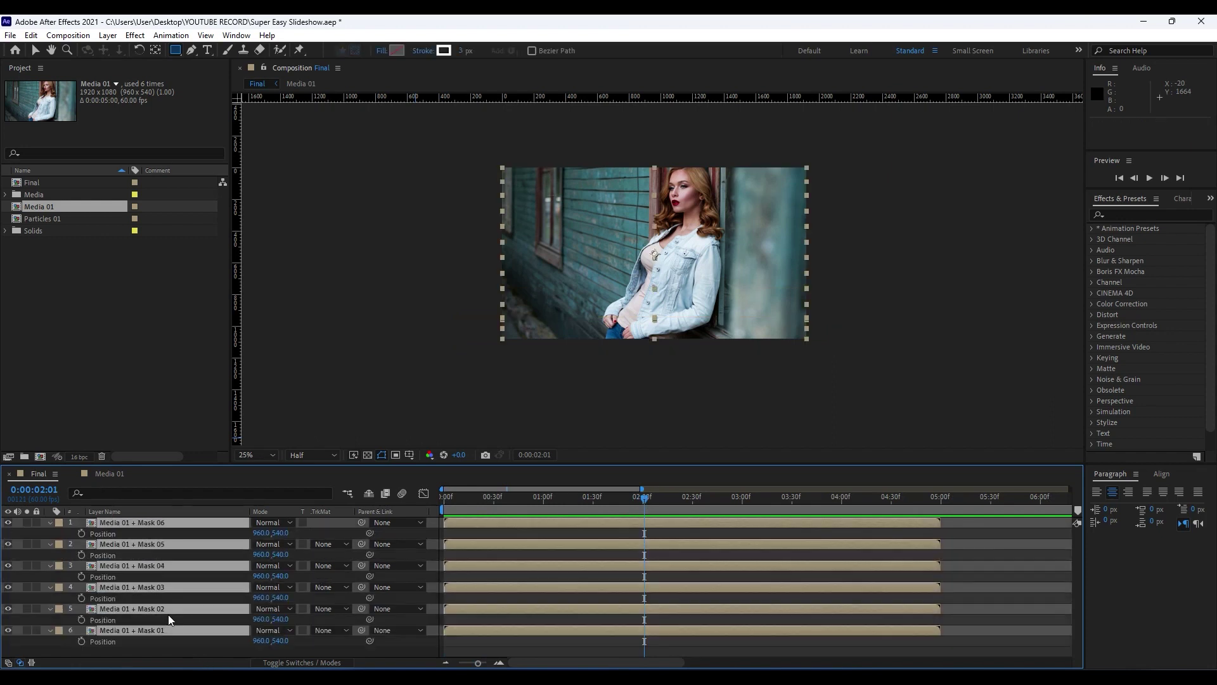
pyautogui.click(82, 642)
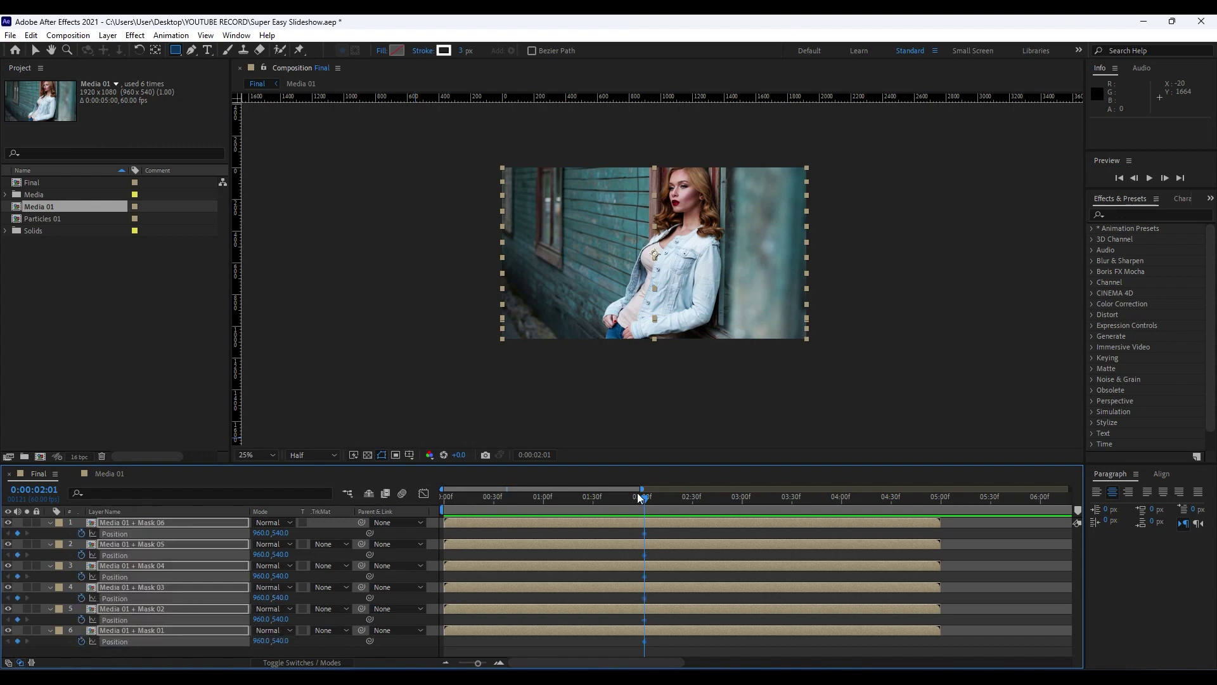
# Set the X position of all six layers to -988 at 0:00:00:00 and apply Easy Ease to the Position keyframes.
pyautogui.moveTo(639, 504); pyautogui.dragTo(444, 504)
pyautogui.moveTo(259, 641); pyautogui.dragTo(328, 617)
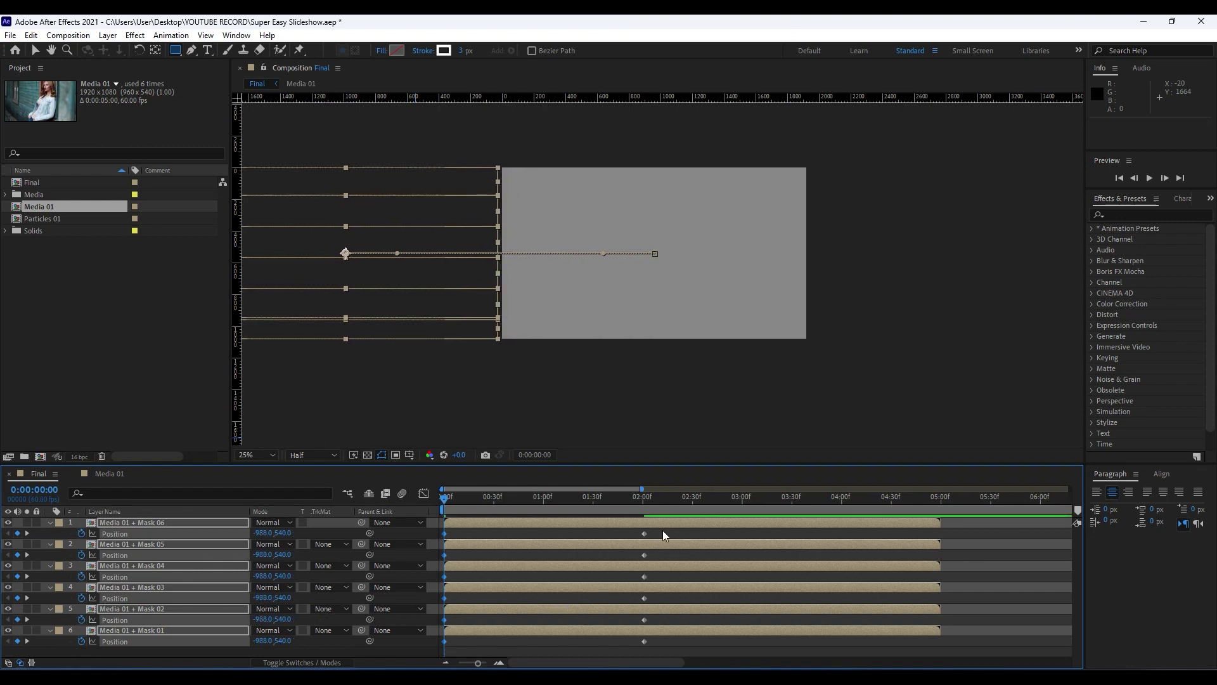
pyautogui.moveTo(673, 529); pyautogui.dragTo(418, 669)
pyautogui.press('F9')
# Reshape the speed graph of the Position keyframes so all strips move fast early and slow down gradually into the end keyframes.
pyautogui.click(423, 494)
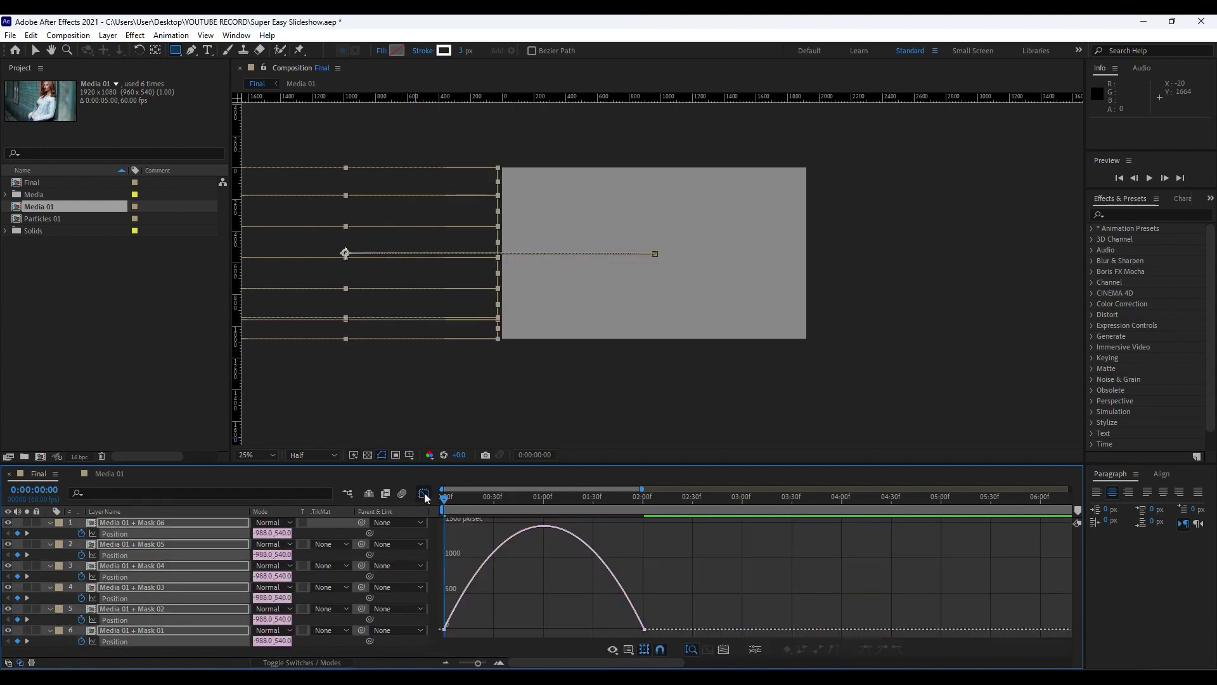
pyautogui.rightClick(655, 579)
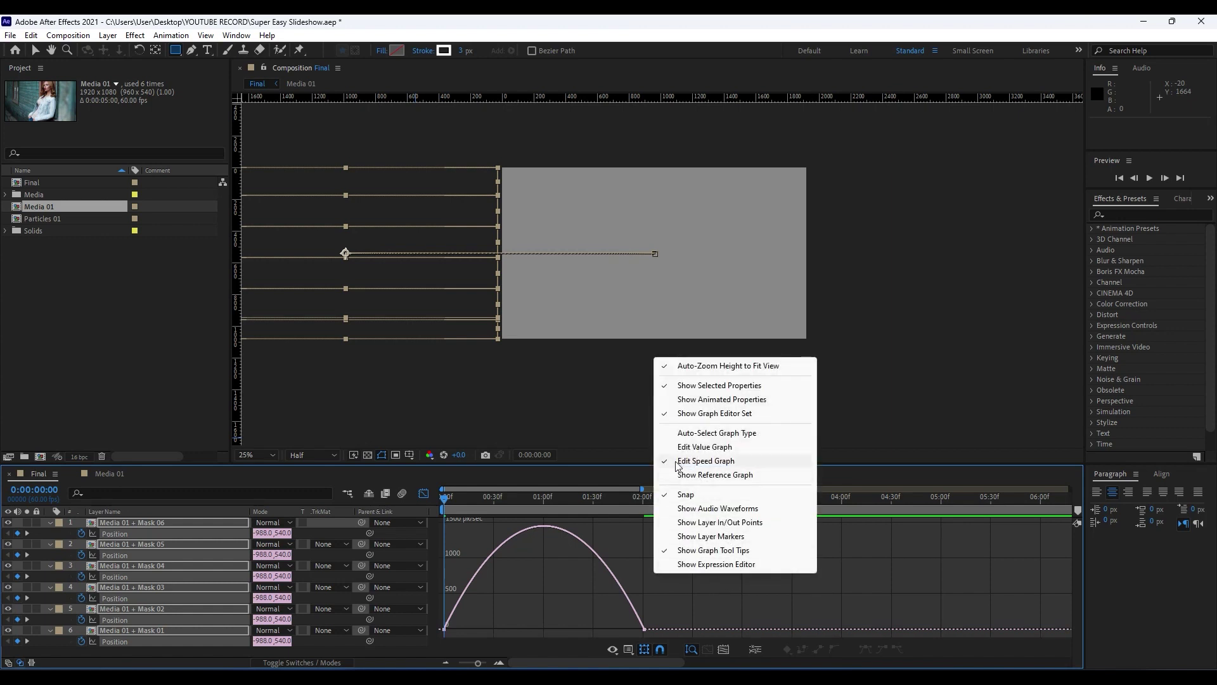
pyautogui.click(716, 550)
pyautogui.moveTo(724, 587); pyautogui.dragTo(544, 627)
pyautogui.click(424, 494)
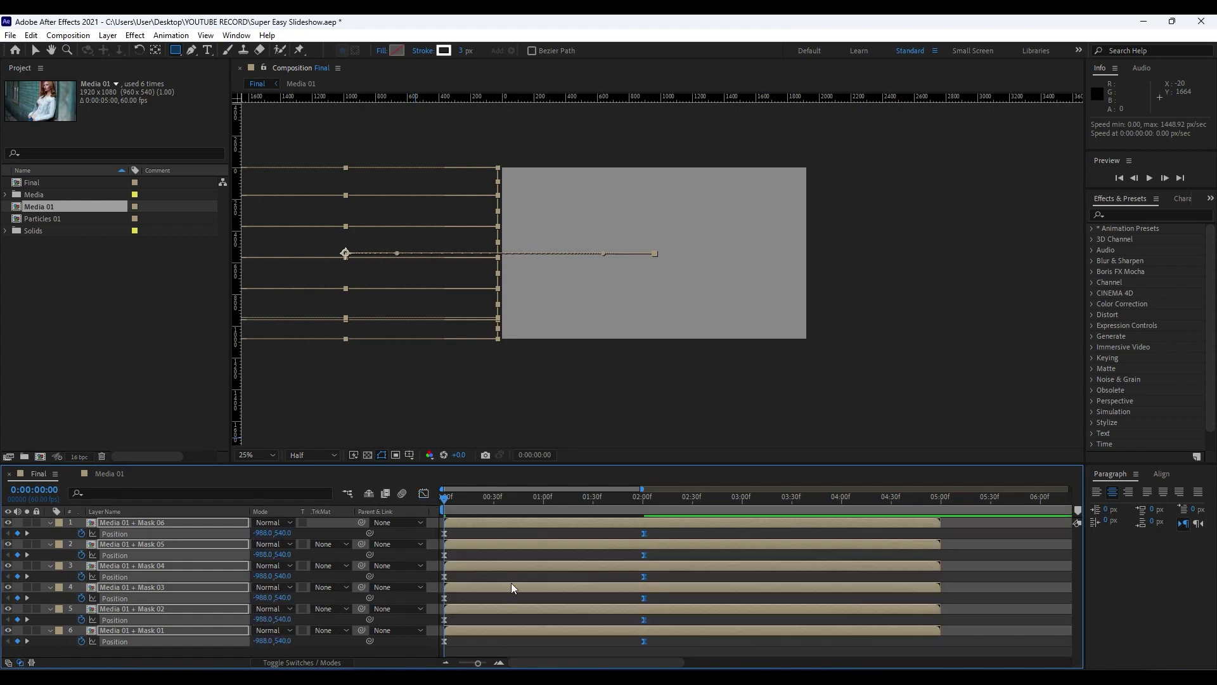
# Preview the strips' slide-in animation, and collapse and deselect all six layers.
pyautogui.press('space')
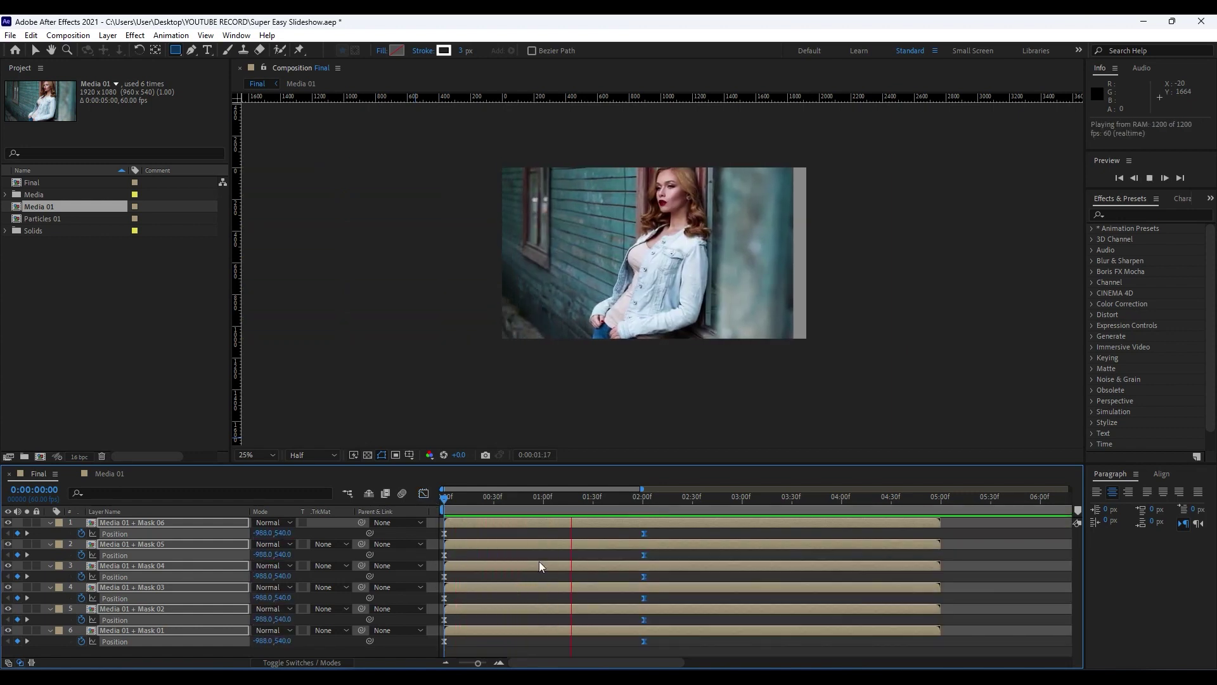
pyautogui.press('space')
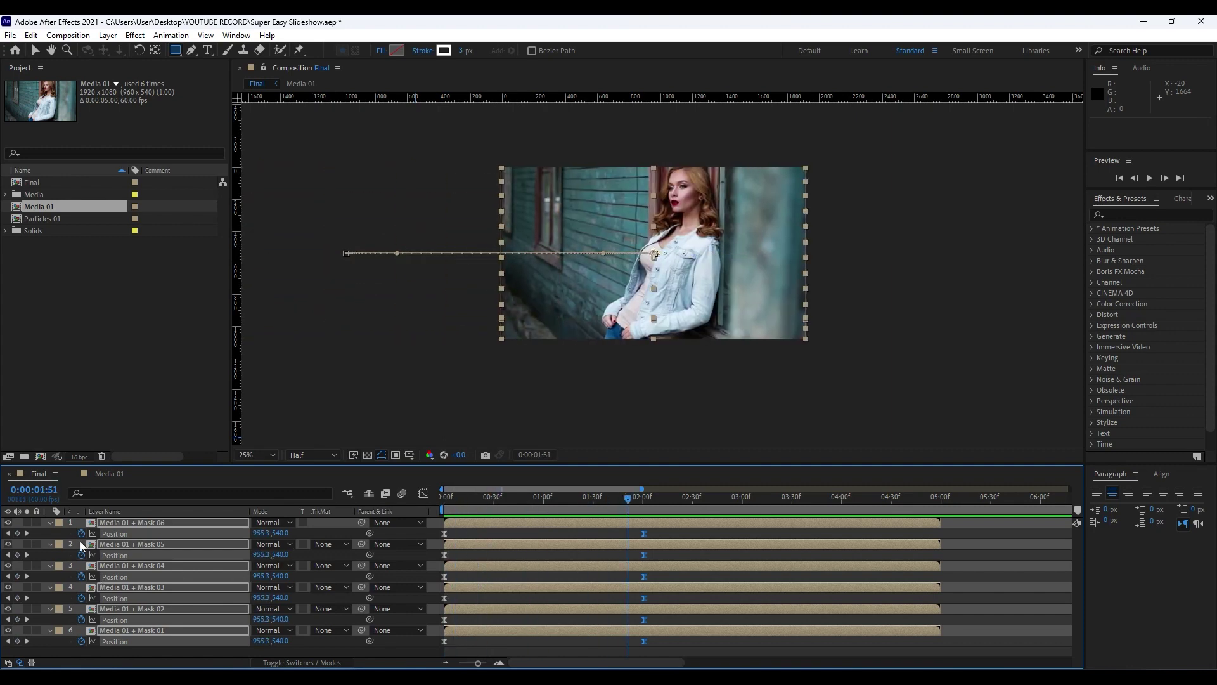
pyautogui.click(50, 523)
pyautogui.click(108, 617)
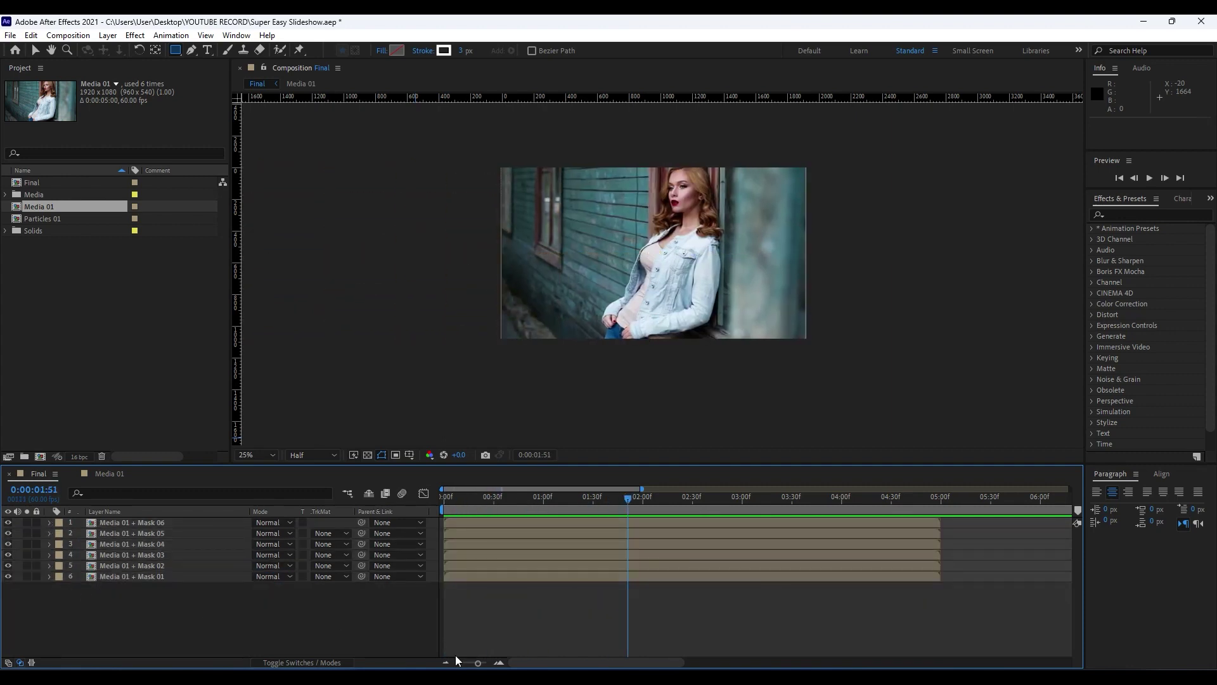
# Stagger the six masked layers by one frame each, starting with Mask 06 at frame 0 and ending with Mask 01 at frame 5.
pyautogui.moveTo(479, 664)
pyautogui.mouseDown()
pyautogui.moveTo(514, 663)
pyautogui.moveTo(491, 663)
pyautogui.mouseUp()
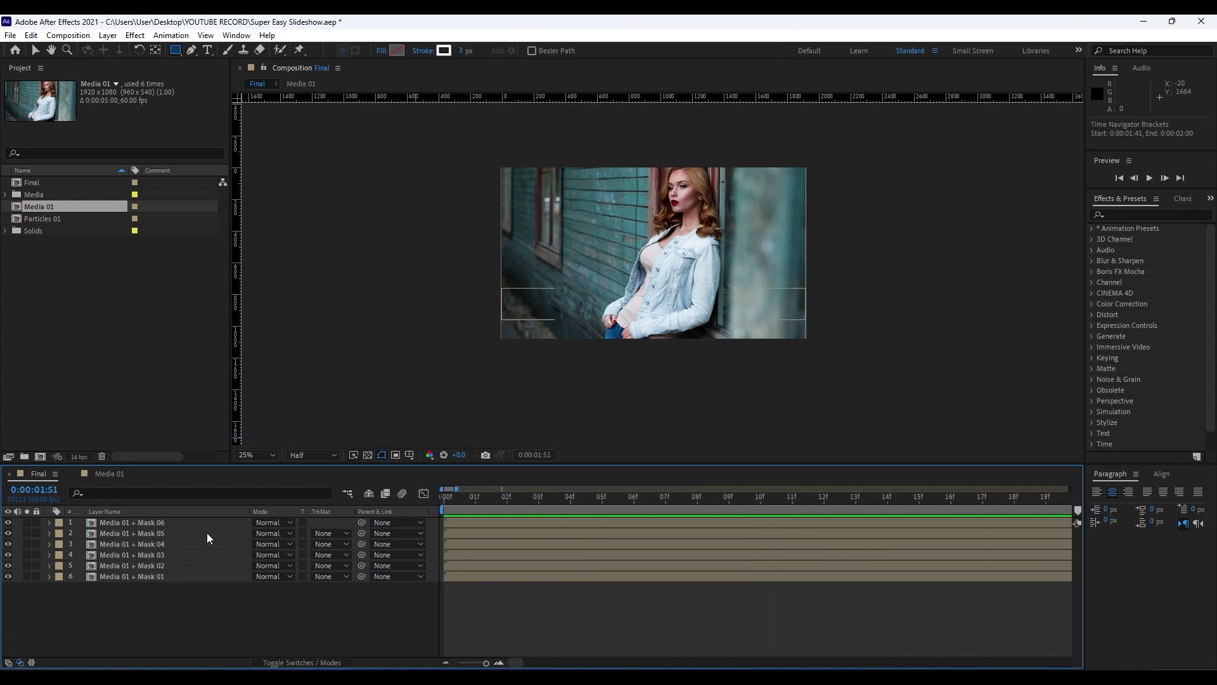
pyautogui.click(234, 525)
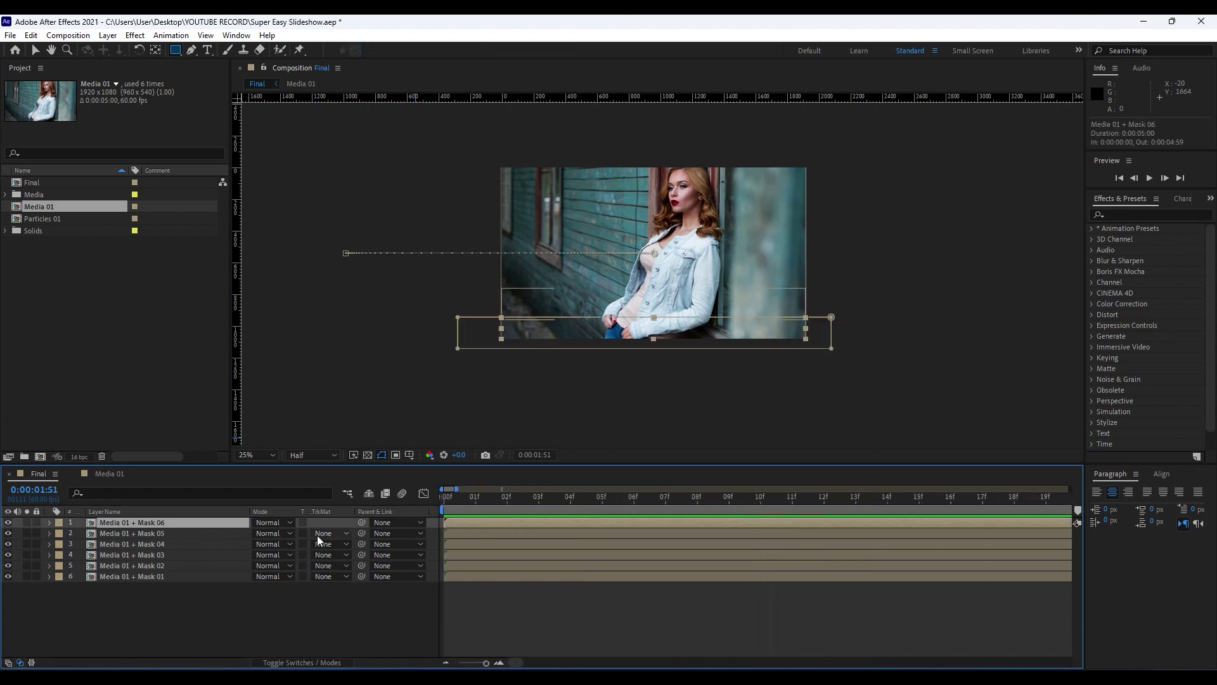
pyautogui.moveTo(460, 534); pyautogui.dragTo(587, 570)
pyautogui.click(528, 567)
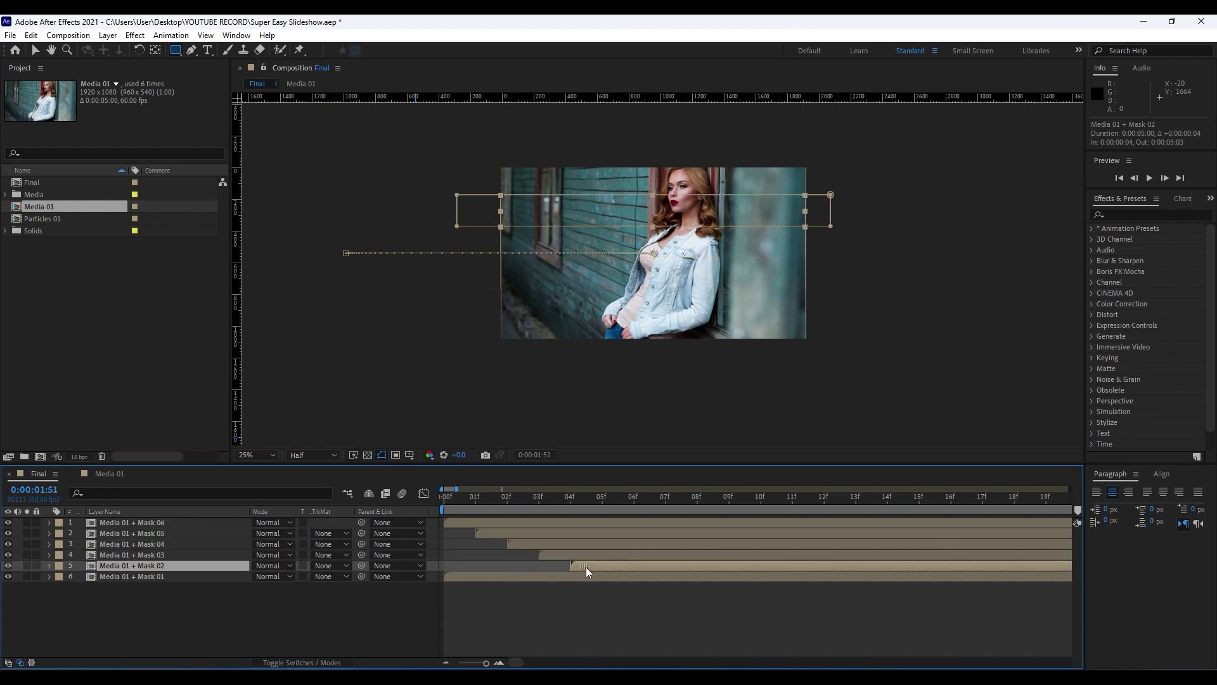
pyautogui.moveTo(454, 578); pyautogui.dragTo(603, 577)
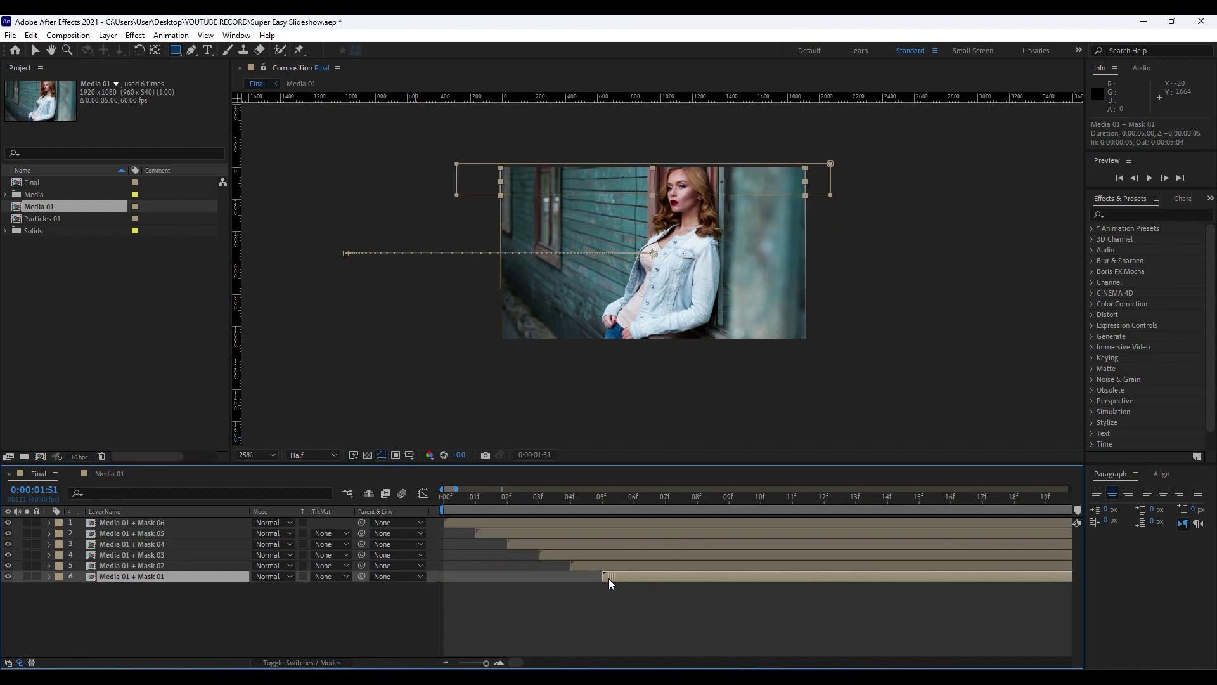
# Preview the staggered slide-in animation of the six strips.
pyautogui.moveTo(462, 500); pyautogui.dragTo(539, 501)
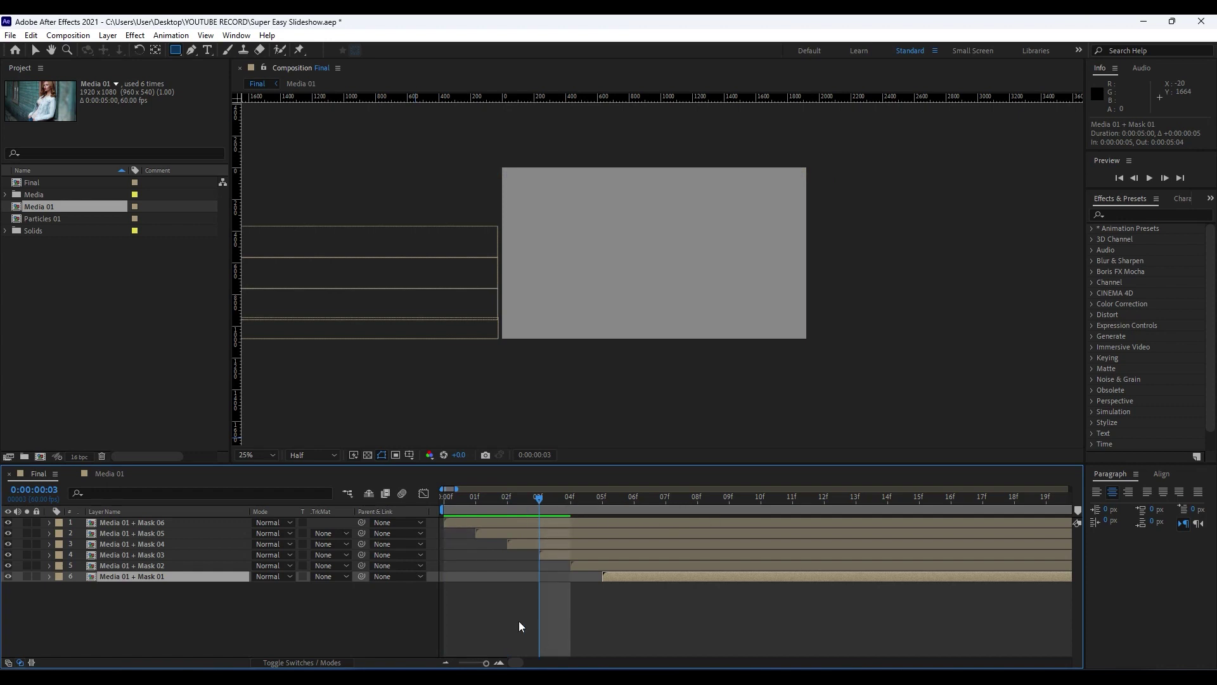
pyautogui.moveTo(477, 664); pyautogui.dragTo(461, 663)
pyautogui.press('space')
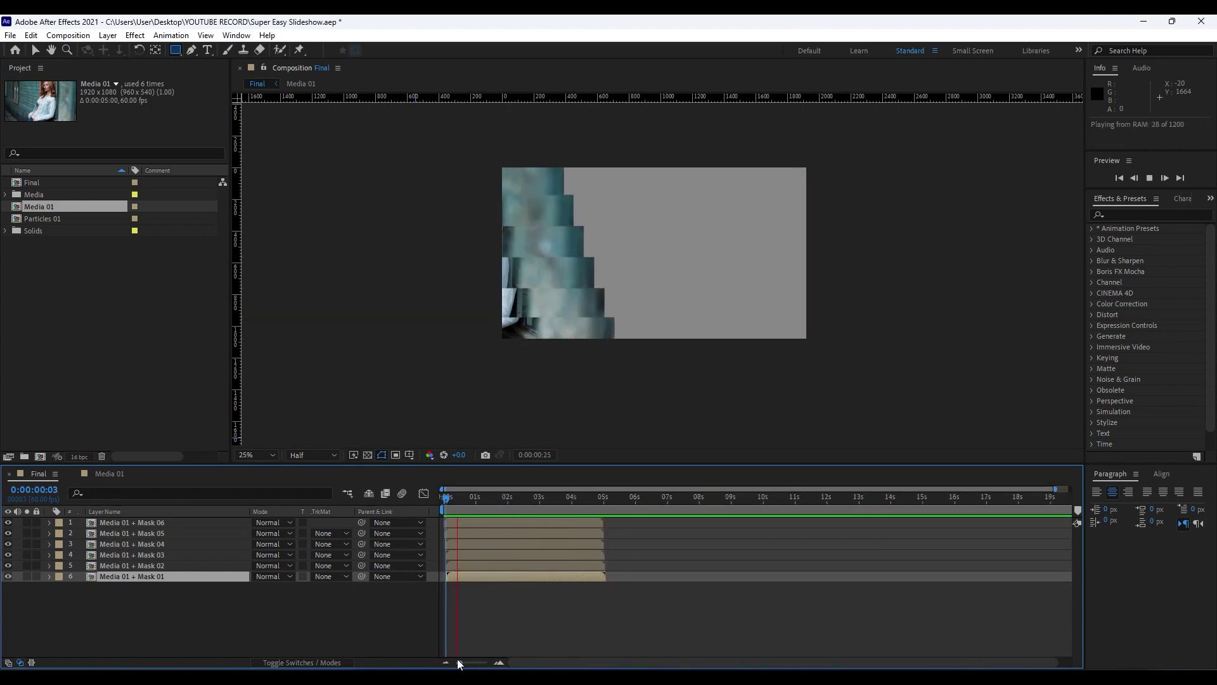
pyautogui.moveTo(492, 499); pyautogui.dragTo(526, 492)
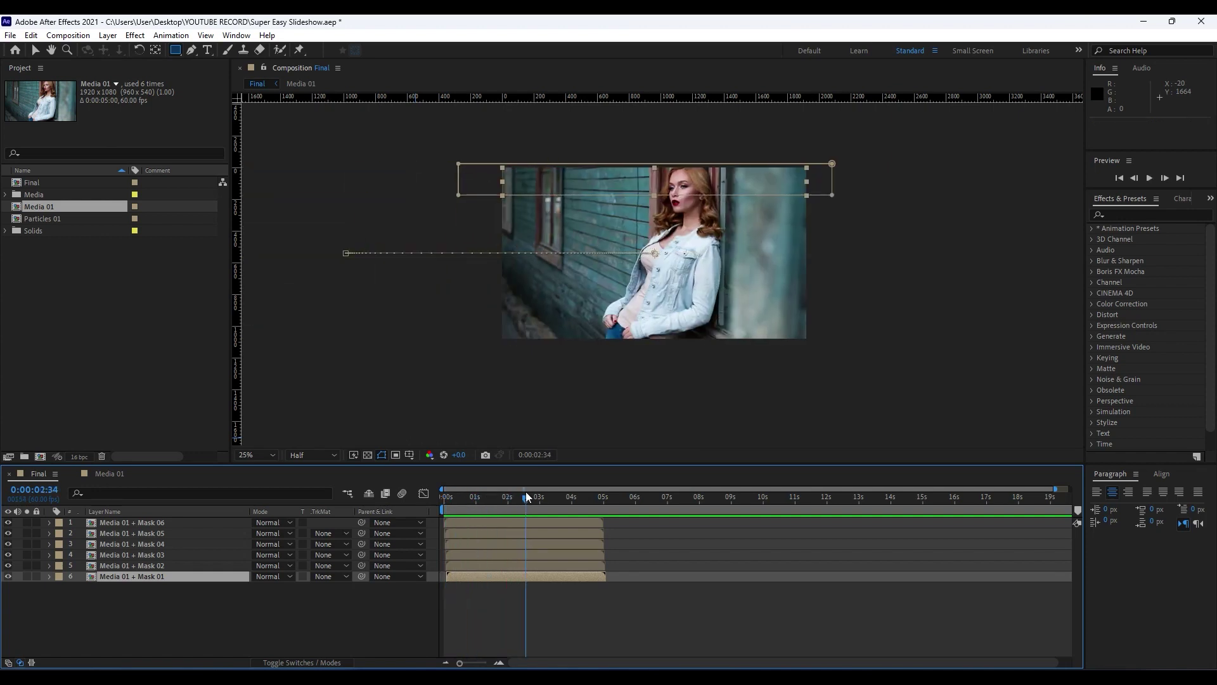
# Enable motion blur for all six masked layers and the composition, and preview the result.
pyautogui.click(310, 663)
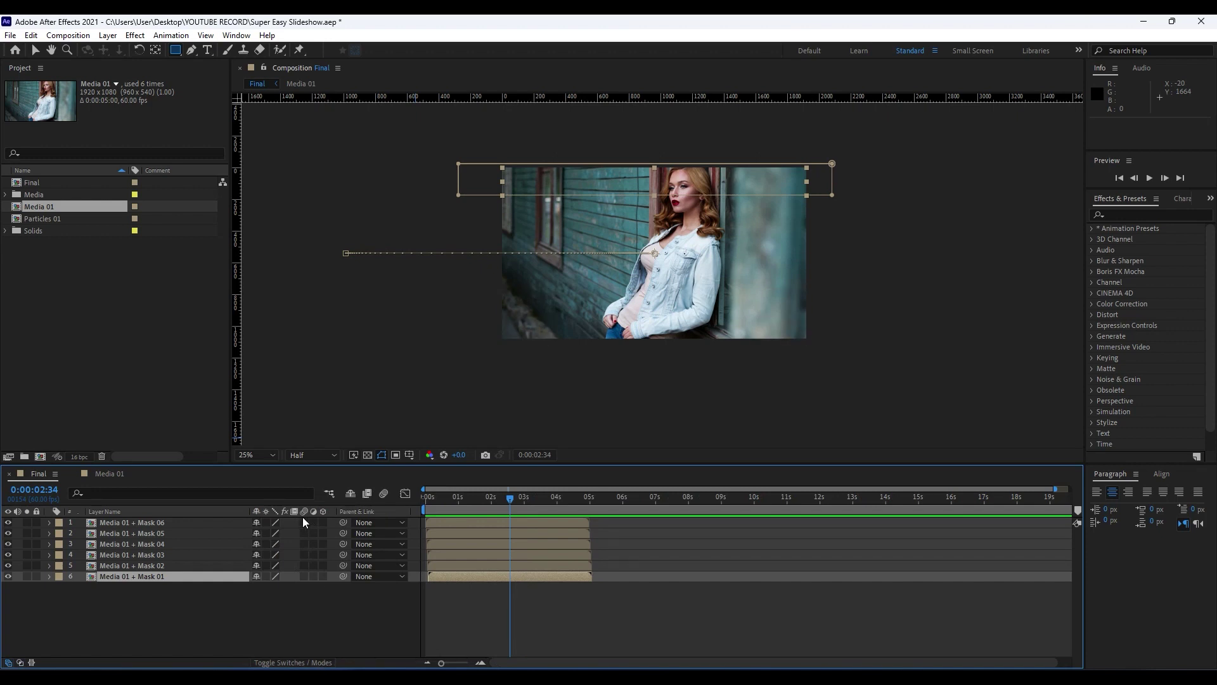
pyautogui.click(384, 494)
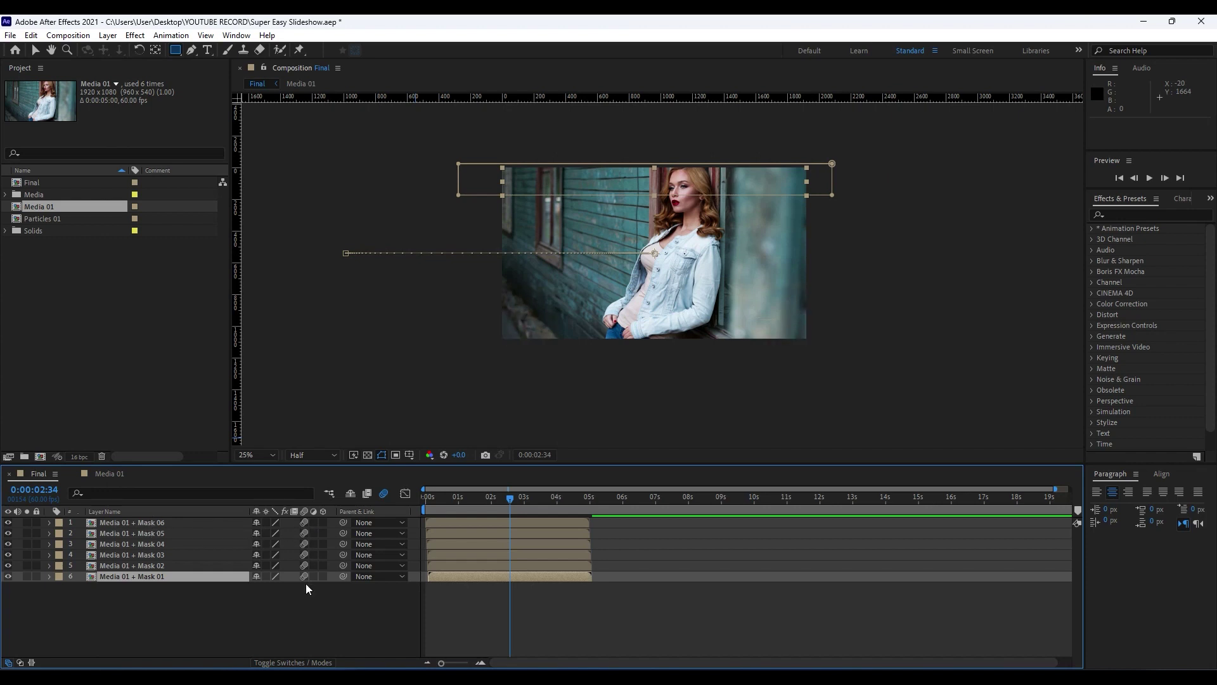
pyautogui.click(323, 617)
pyautogui.press('space')
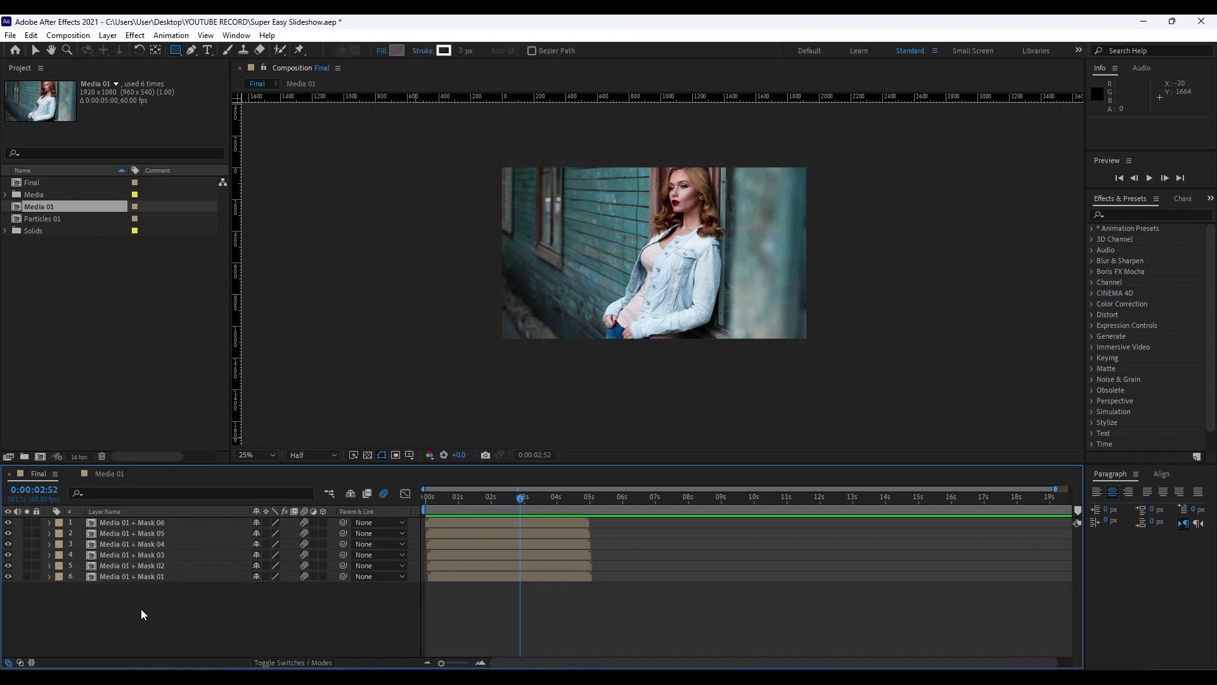
# Pre-compose all six masked layers as "Media 01 + Elements", moving all attributes into the new composition.
pyautogui.moveTo(223, 615); pyautogui.dragTo(112, 504)
pyautogui.rightClick(168, 549)
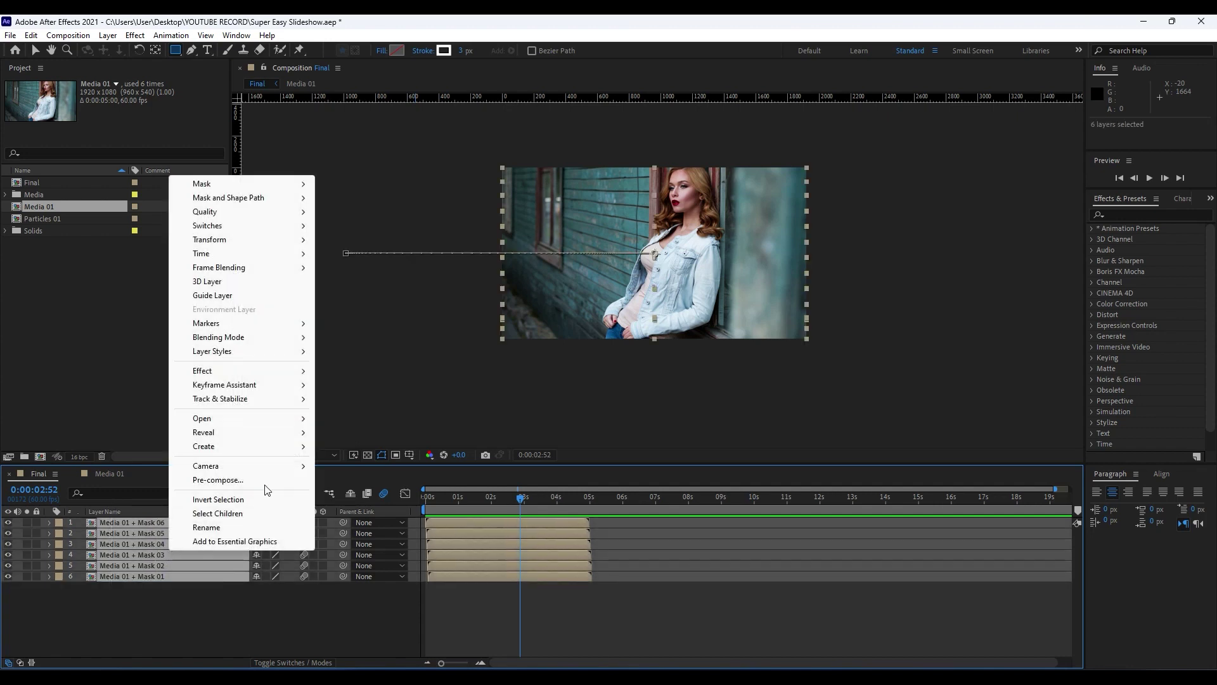
pyautogui.click(264, 480)
pyautogui.click(504, 354)
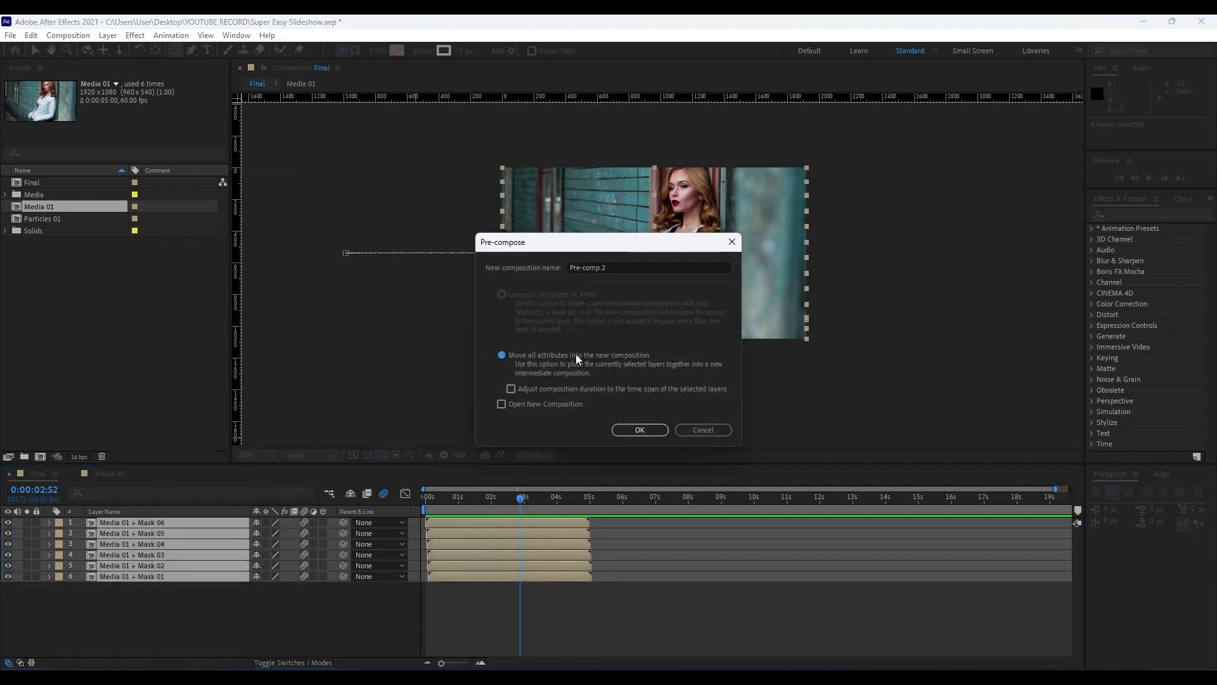
pyautogui.click(626, 265)
pyautogui.write('Media 01 + Elements')
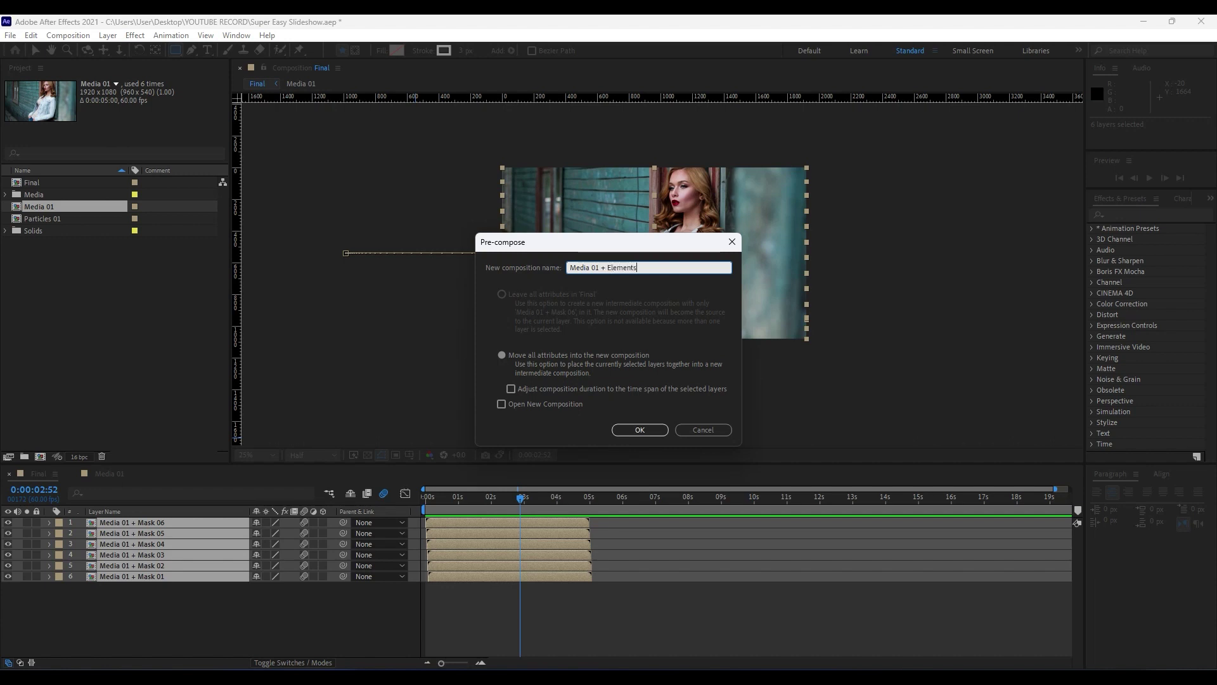
pyautogui.press('Return')
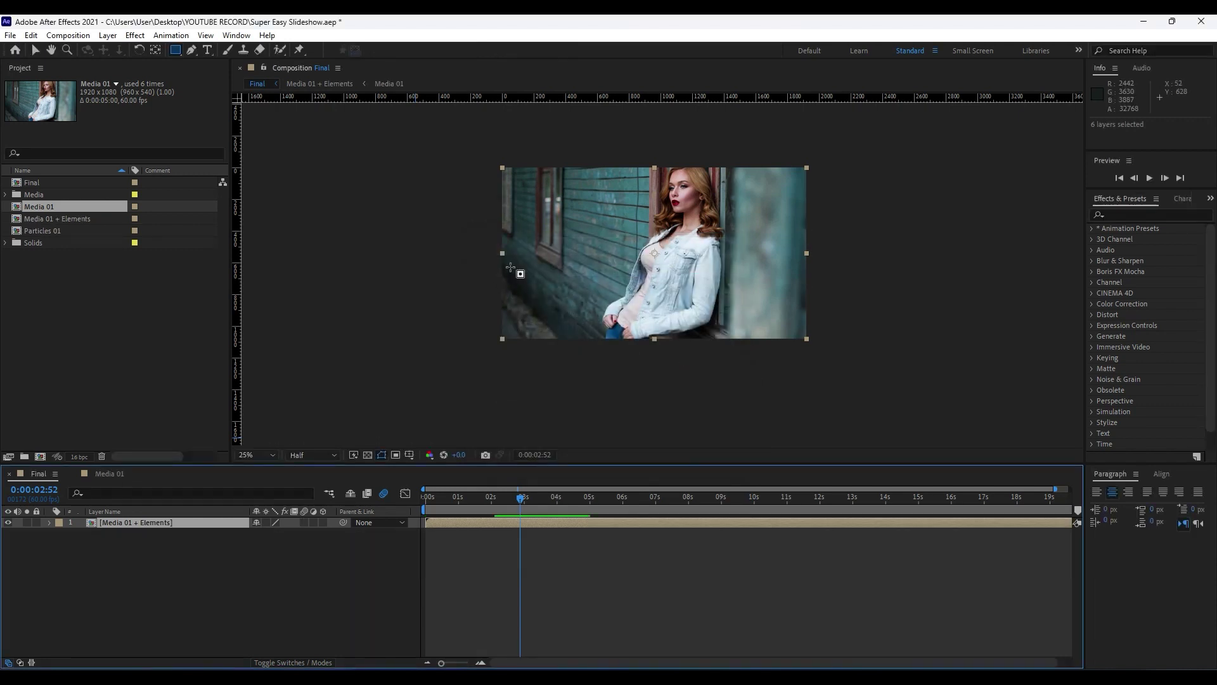
# Duplicate the Media 01 + Elements layer and shift the upper copy one frame later in the timeline.
pyautogui.moveTo(448, 667); pyautogui.dragTo(468, 666)
pyautogui.press('Home')
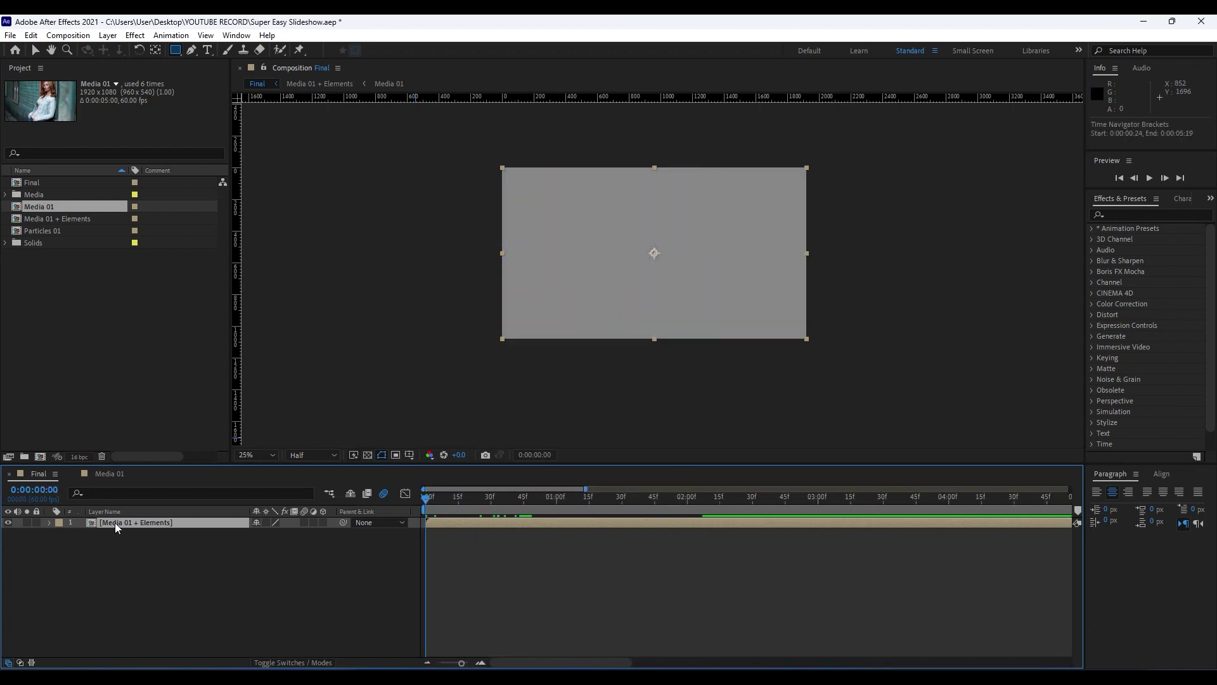
pyautogui.click(31, 35)
pyautogui.click(93, 203)
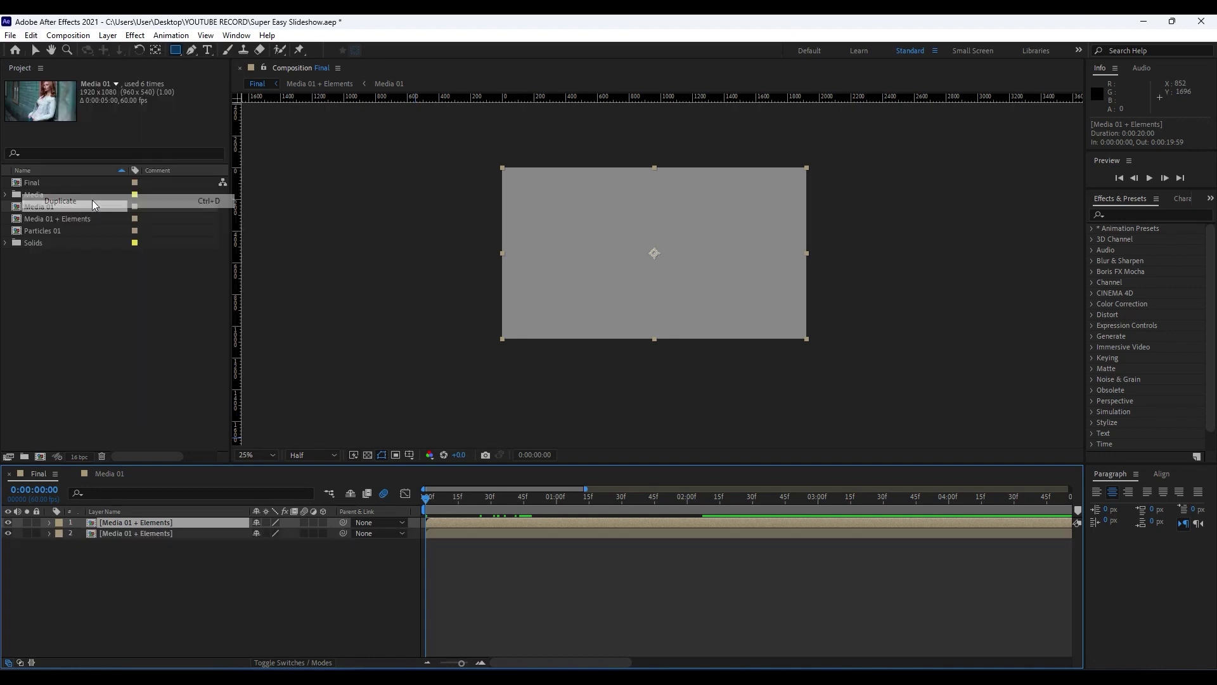
pyautogui.moveTo(462, 666); pyautogui.dragTo(468, 666)
pyautogui.click(283, 519)
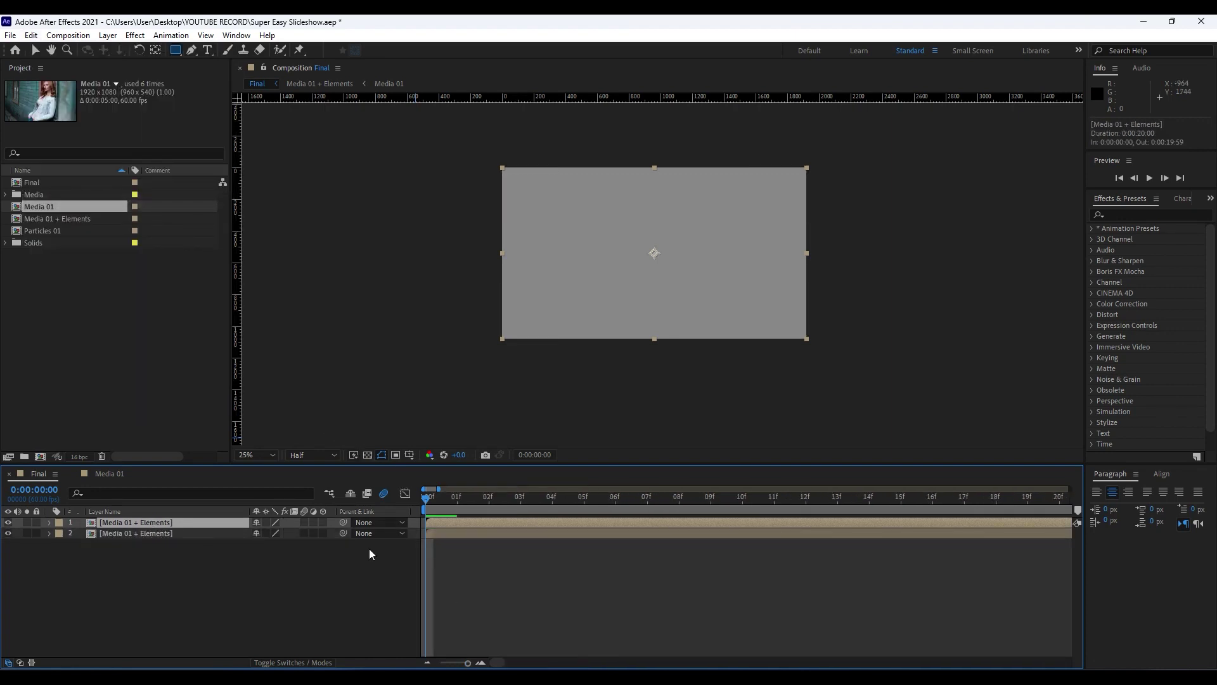
pyautogui.moveTo(470, 520); pyautogui.dragTo(492, 525)
pyautogui.click(156, 551)
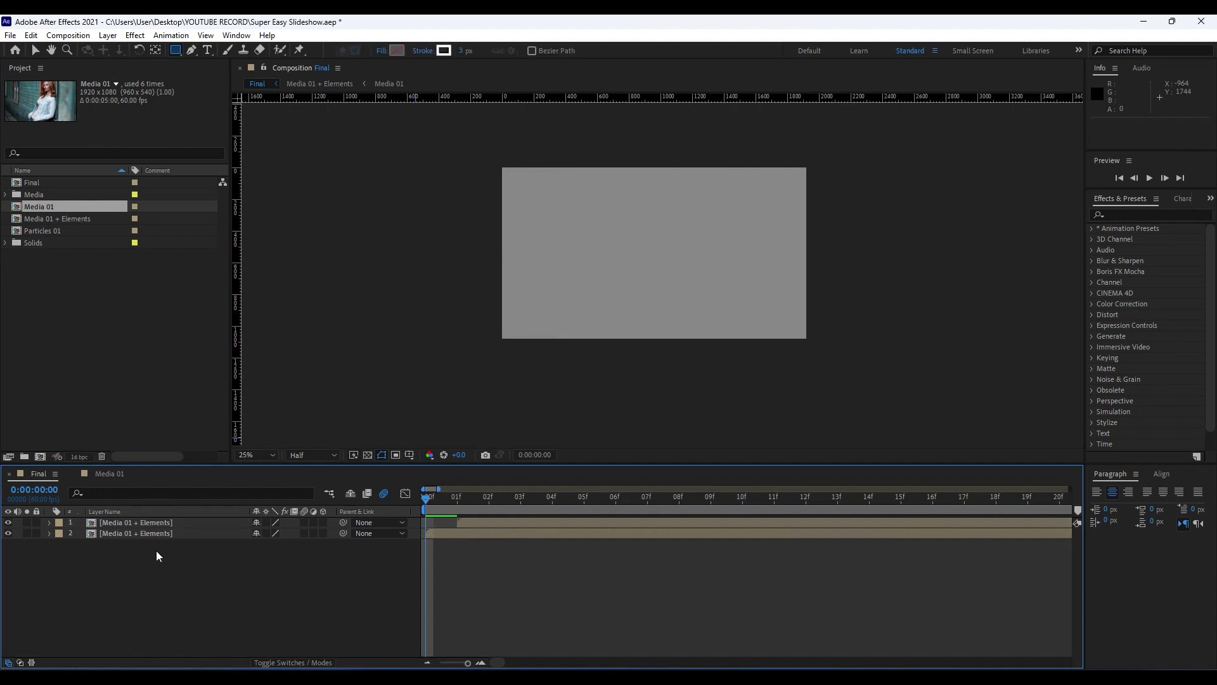
# Apply the Fill effect to the lower Media 01 + Elements layer.
pyautogui.click(151, 534)
pyautogui.click(1119, 215)
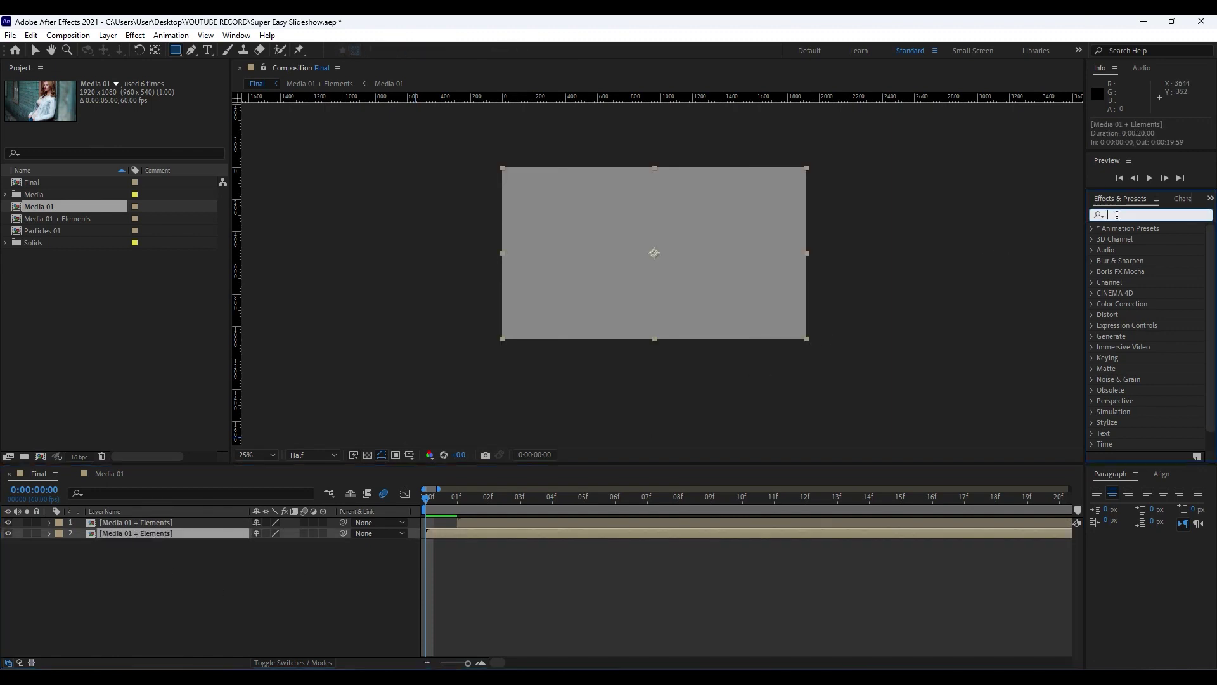
pyautogui.write('fill')
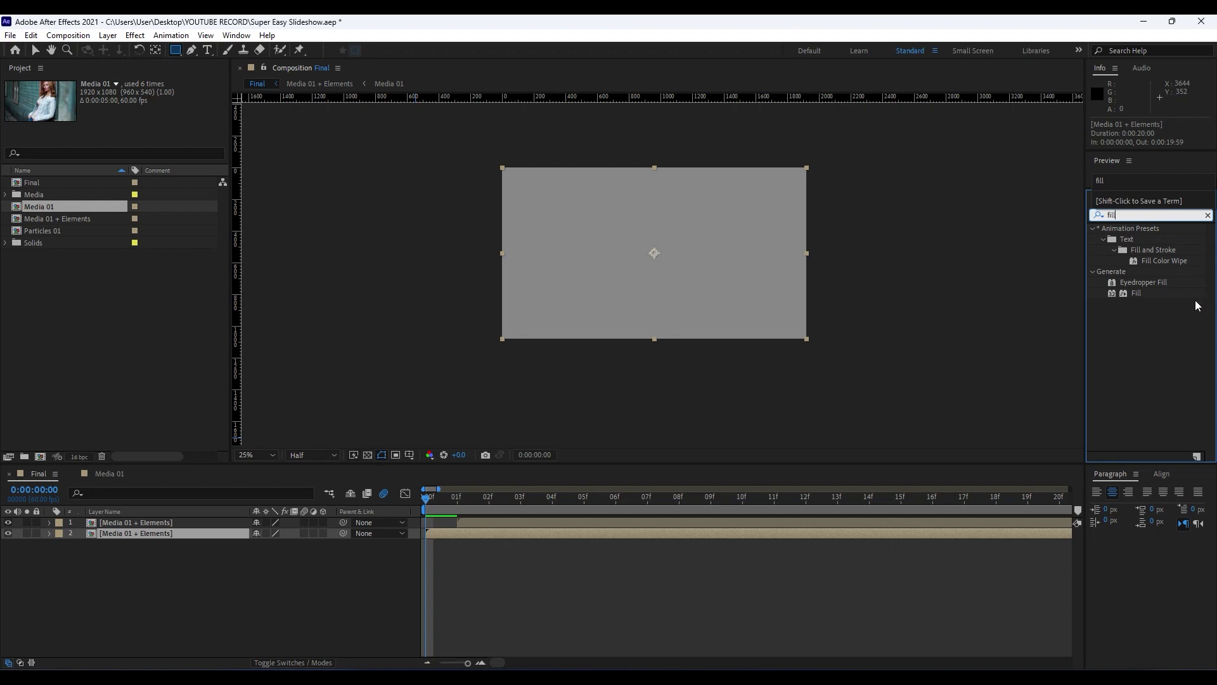
pyautogui.moveTo(1135, 295); pyautogui.dragTo(156, 538)
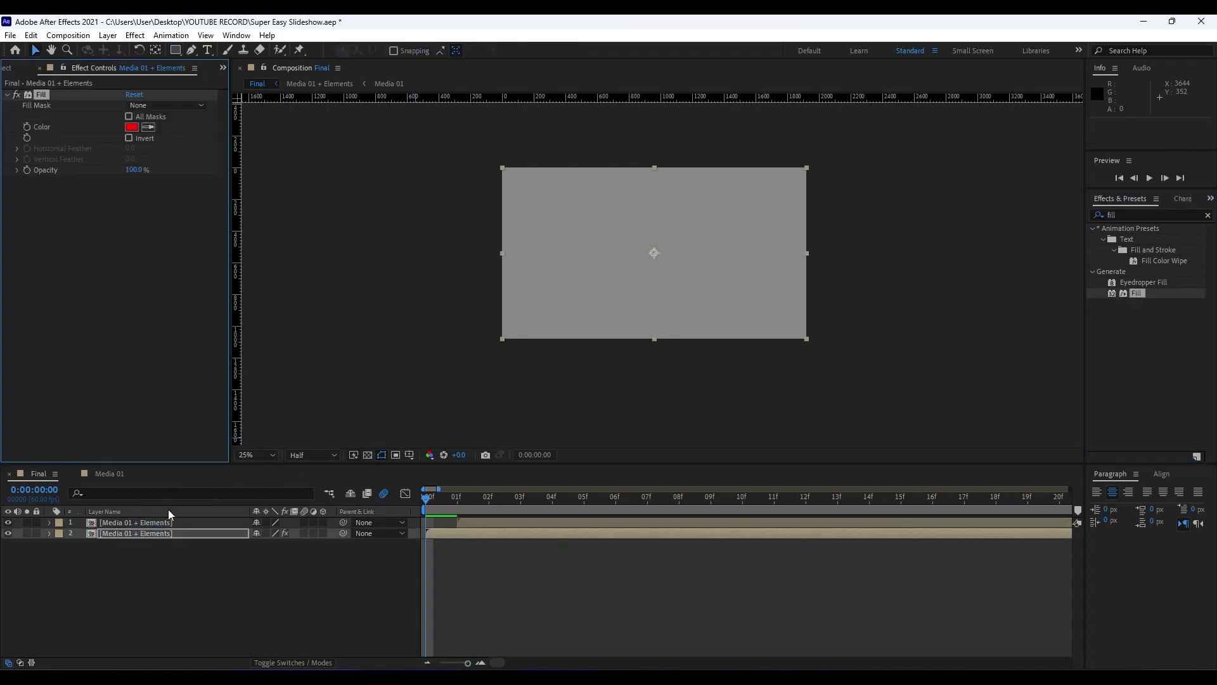
# Scrub and play the timeline to review the red fill edge leading the strips.
pyautogui.moveTo(488, 507); pyautogui.dragTo(794, 502)
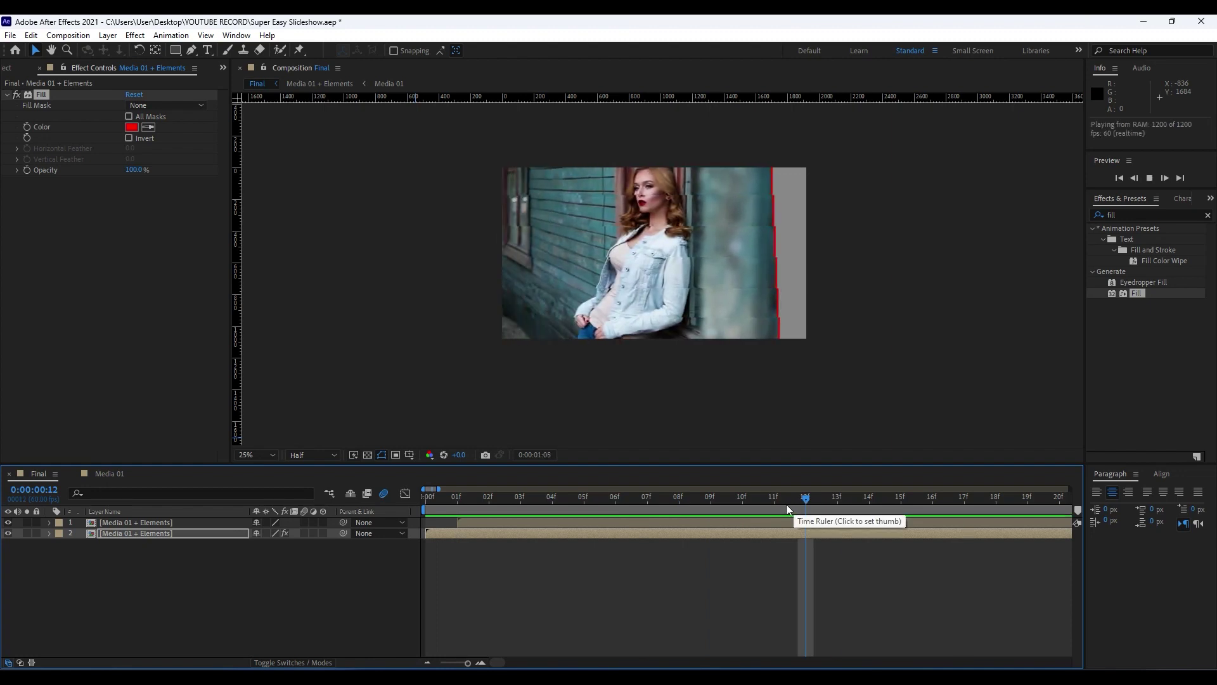
pyautogui.click(563, 500)
pyautogui.click(577, 494)
pyautogui.press('space')
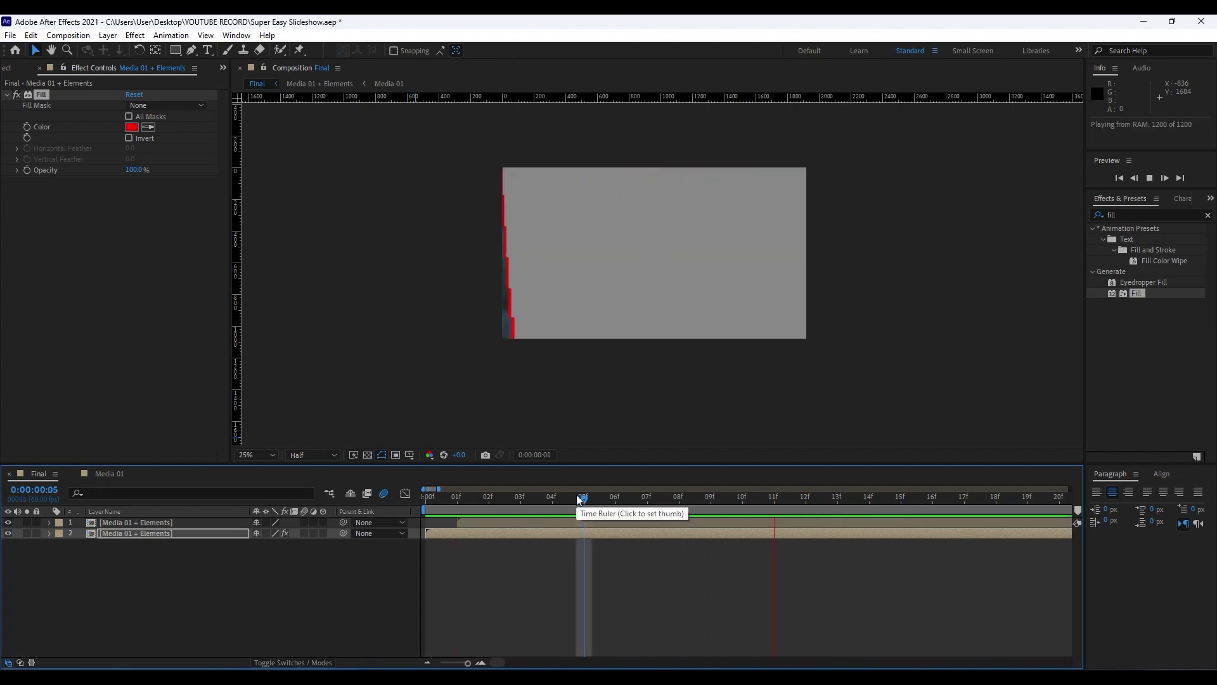
pyautogui.moveTo(595, 504); pyautogui.dragTo(868, 501)
pyautogui.click(135, 129)
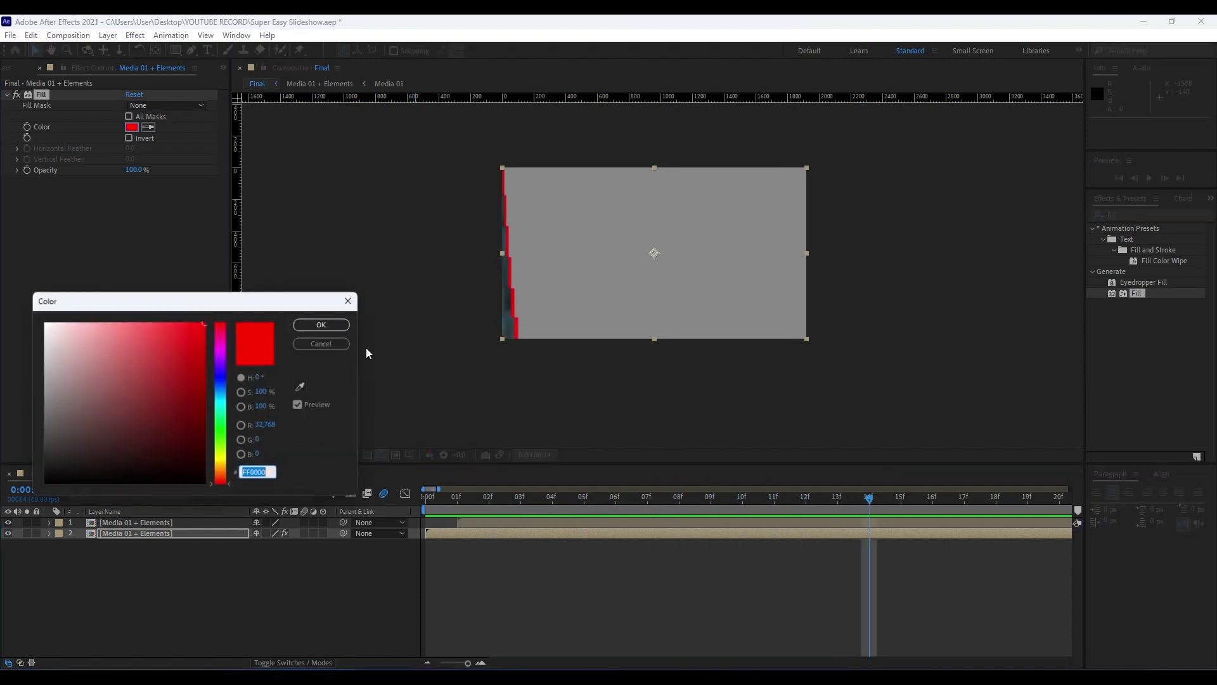
pyautogui.moveTo(226, 408); pyautogui.dragTo(226, 390)
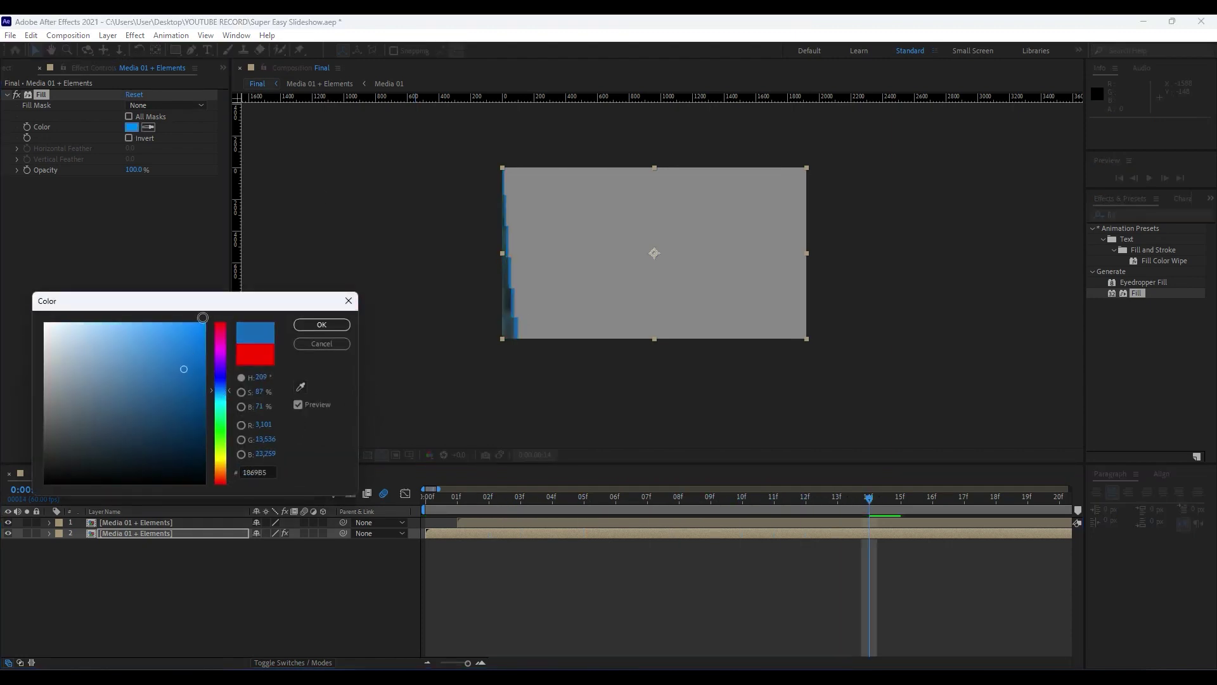
pyautogui.click(320, 344)
# Preview the full slide-in with its red fill edge, and hide the rulers in the composition view.
pyautogui.press('space')
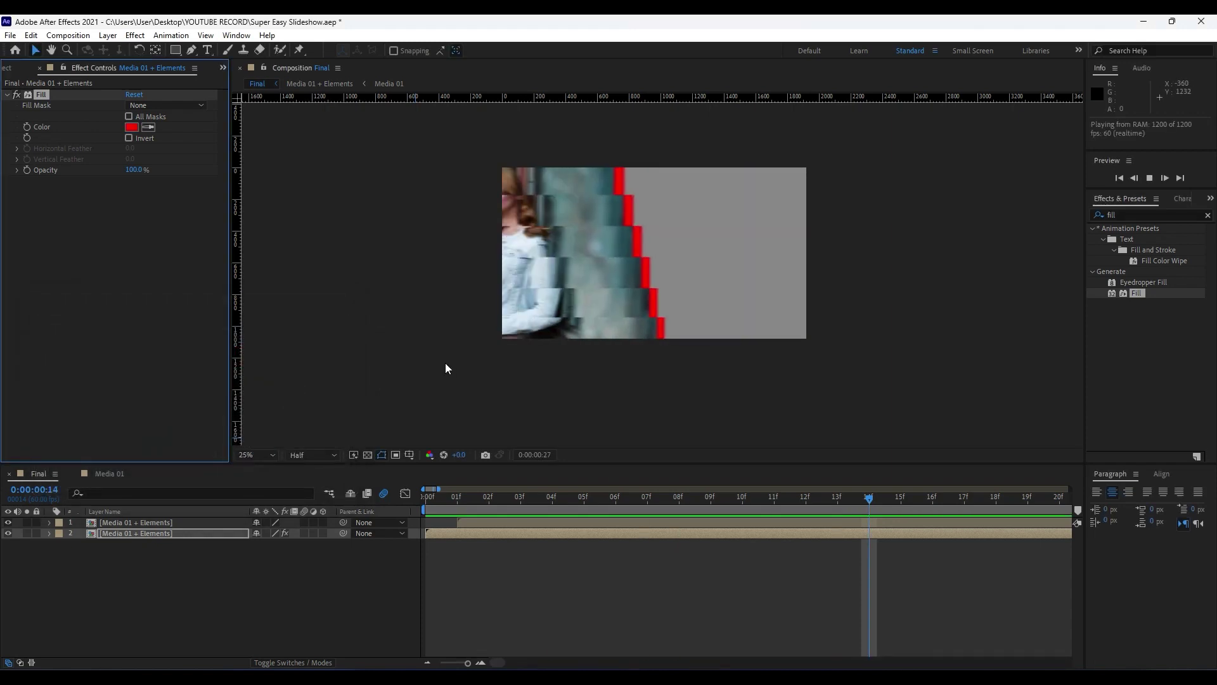
pyautogui.press('space')
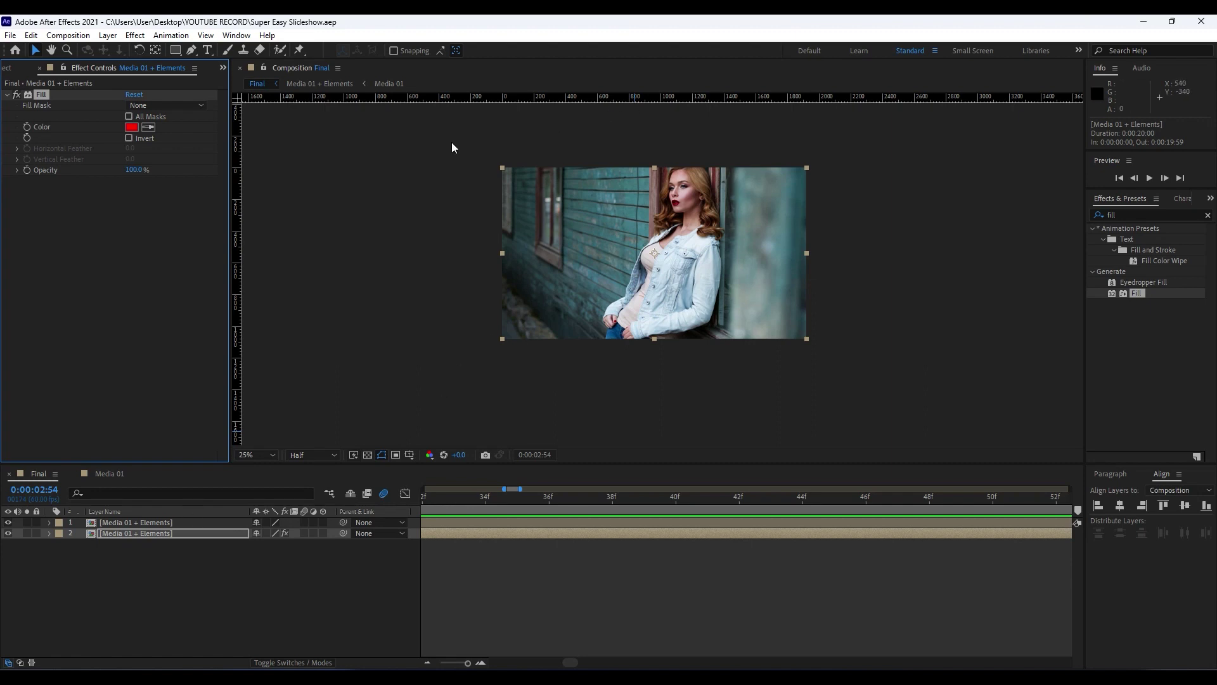
pyautogui.click(205, 36)
pyautogui.click(129, 607)
pyautogui.click(129, 606)
pyautogui.click(205, 35)
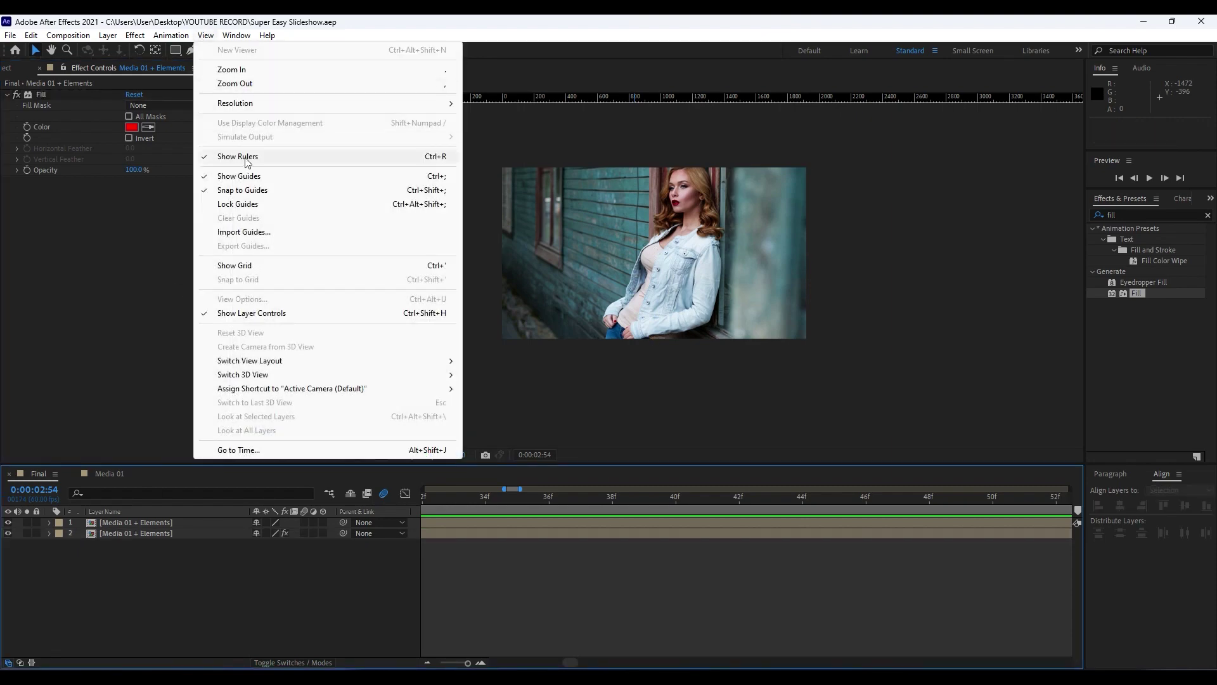
pyautogui.click(246, 160)
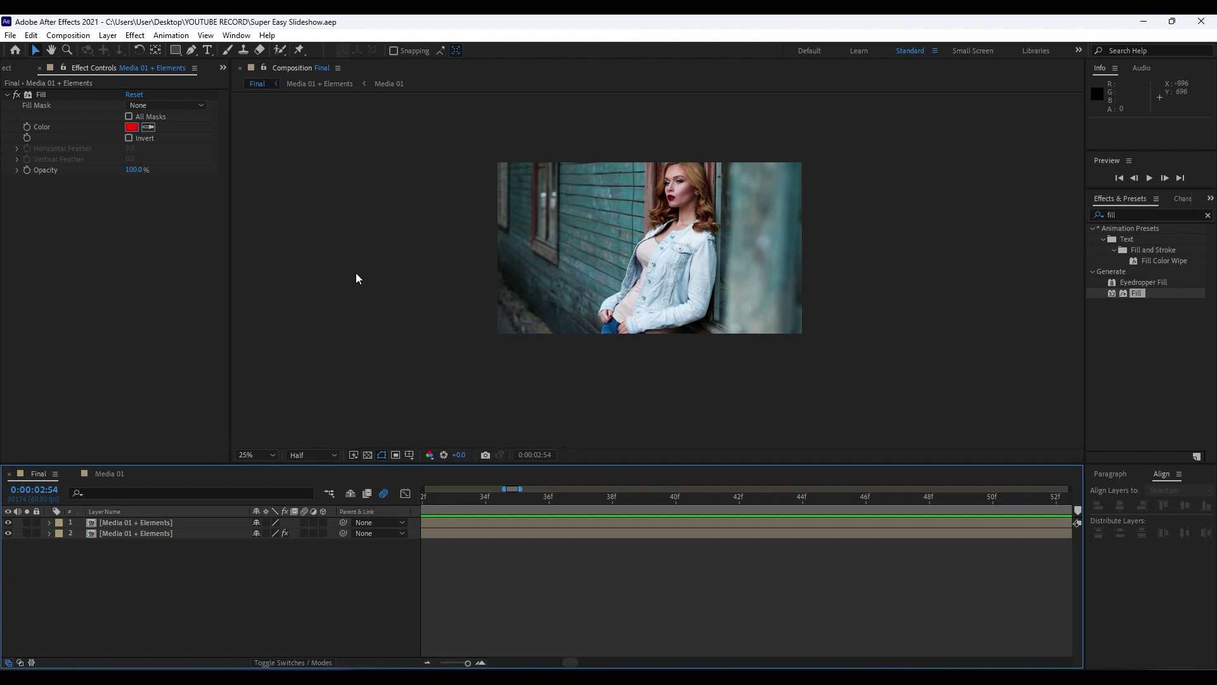
# Add a text layer reading "Creative Slideshow" over the photo in the Final composition.
pyautogui.click(207, 50)
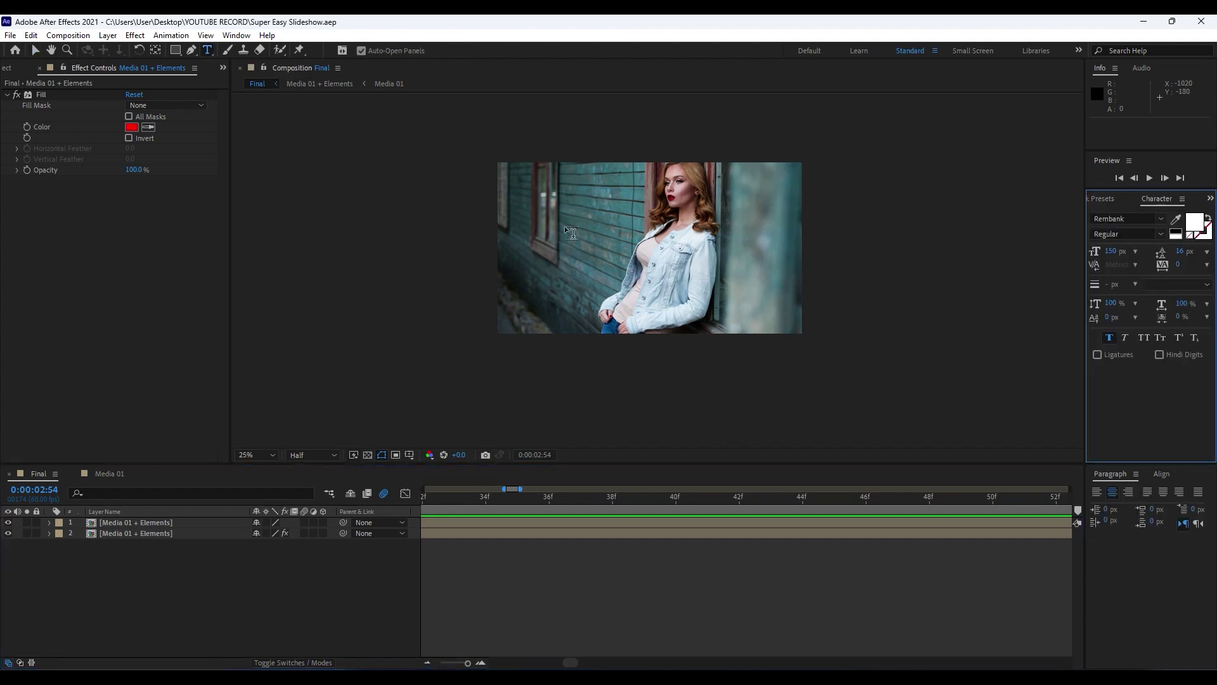
pyautogui.click(614, 248)
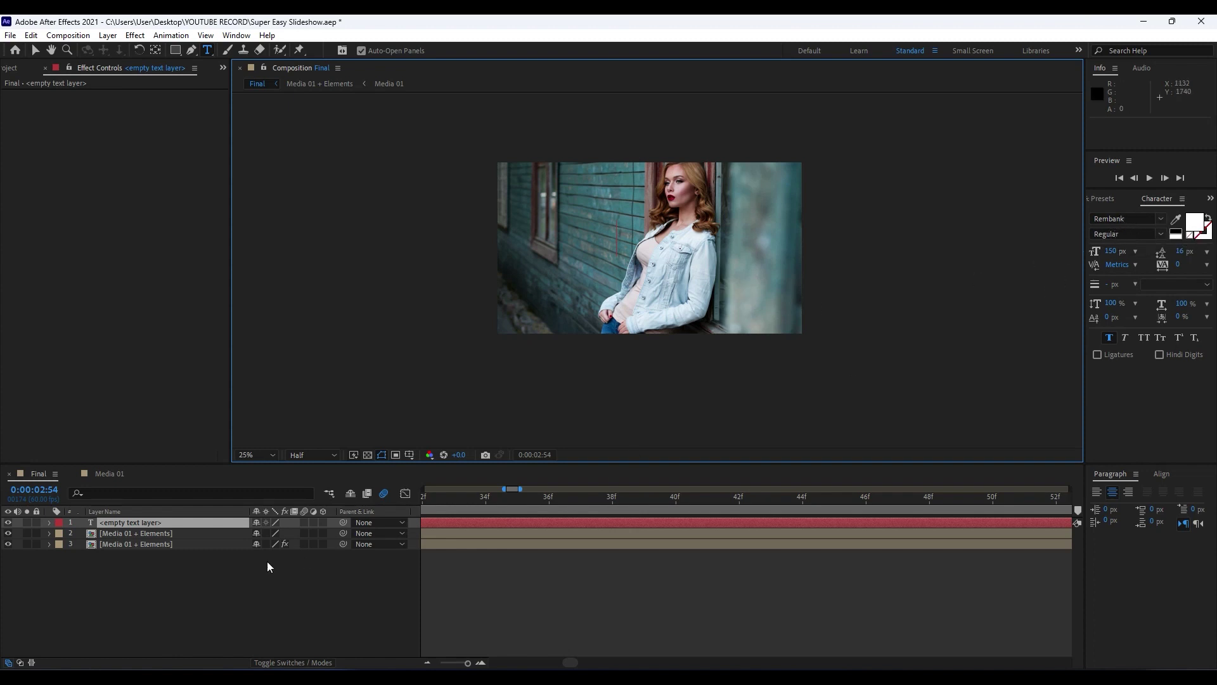
pyautogui.click(170, 526)
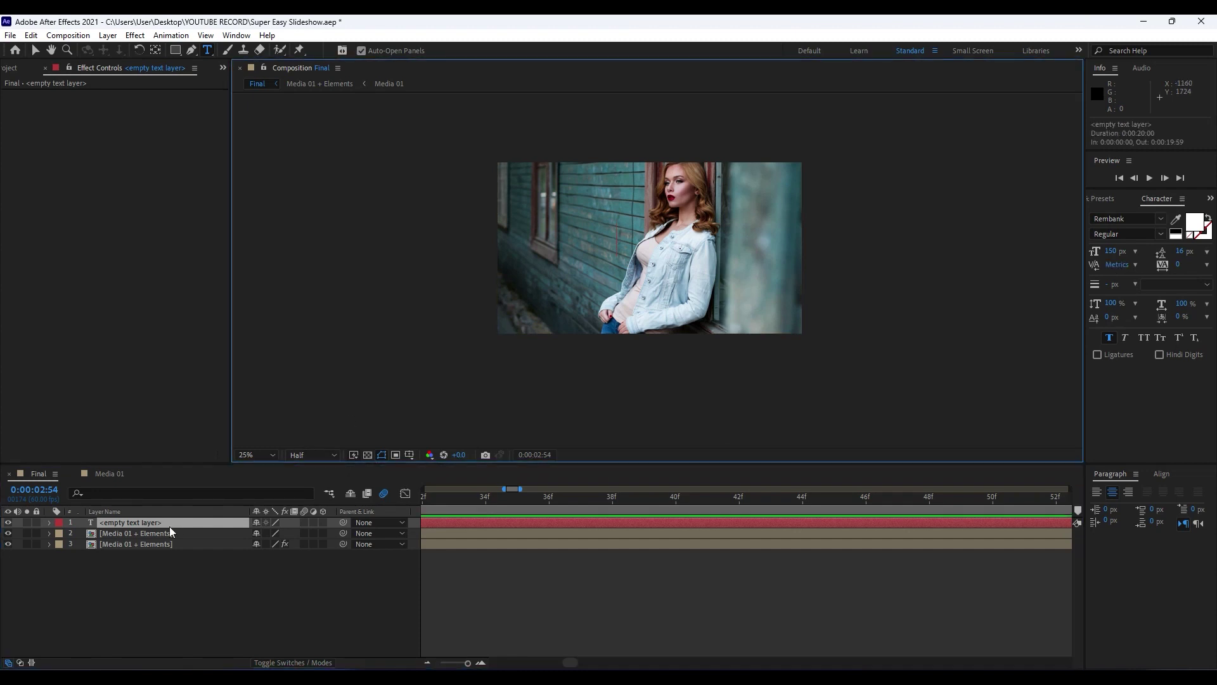
pyautogui.write('Crea')
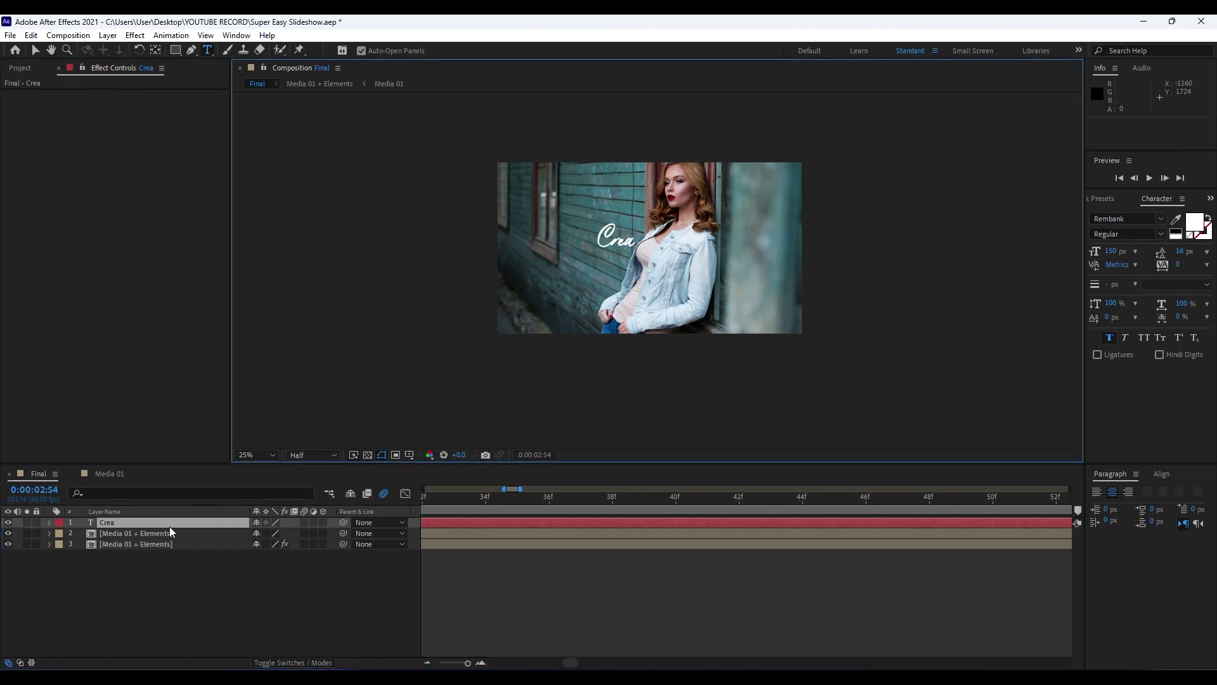
pyautogui.write('tive Slid')
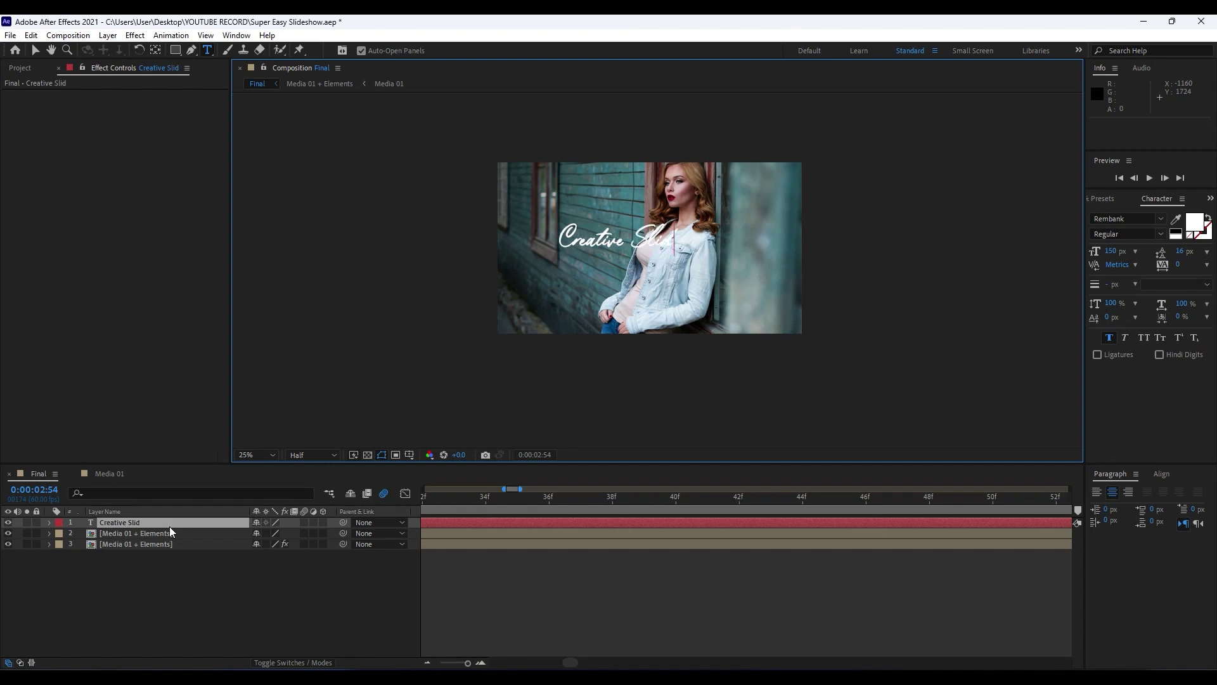
pyautogui.write('eshow')
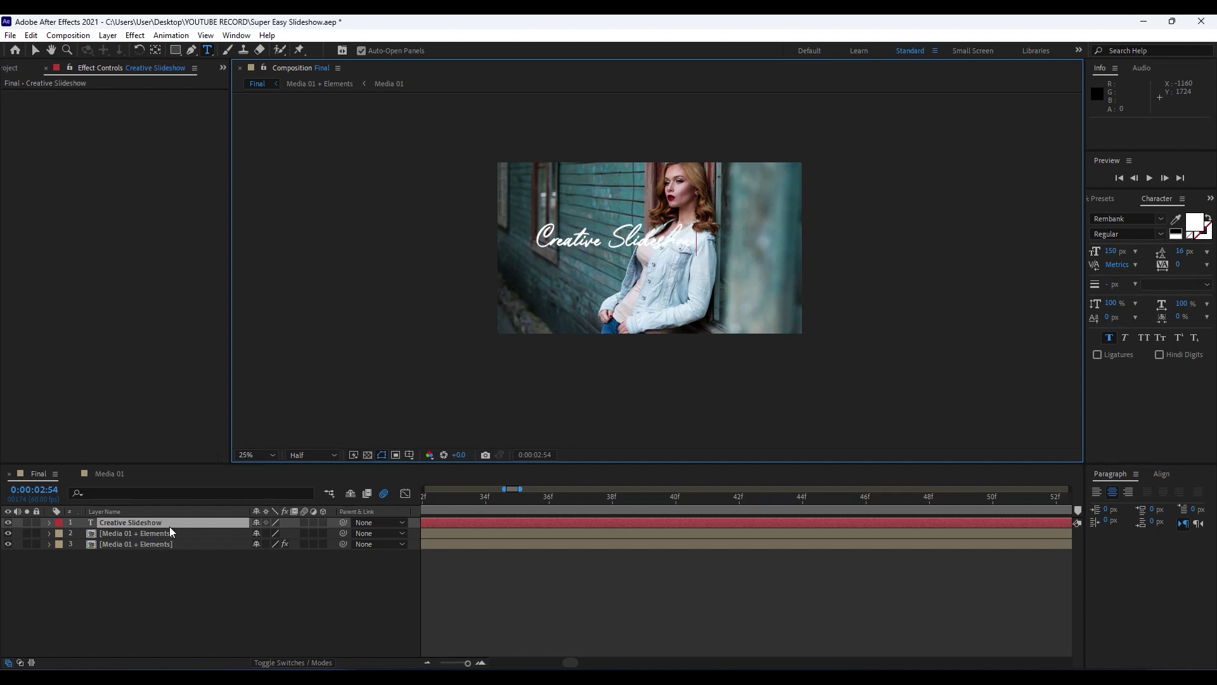
# Apply the Drop Shadow effect to the Creative Slideshow text layer.
pyautogui.click(120, 588)
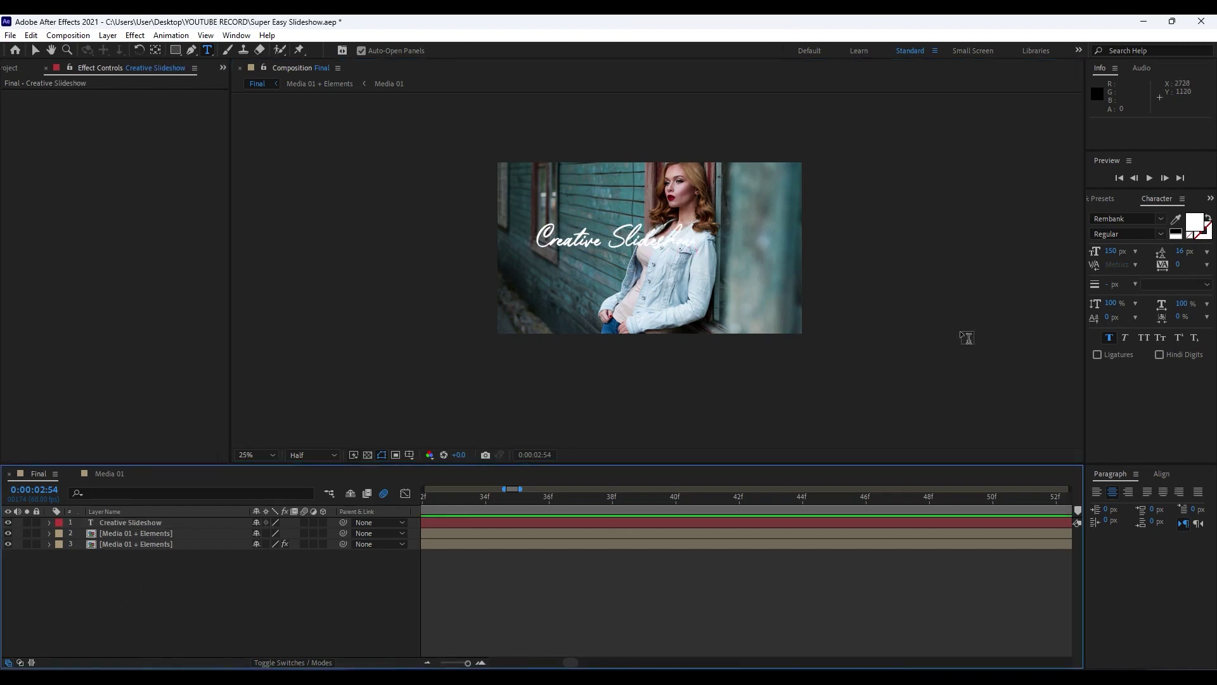
pyautogui.click(1095, 203)
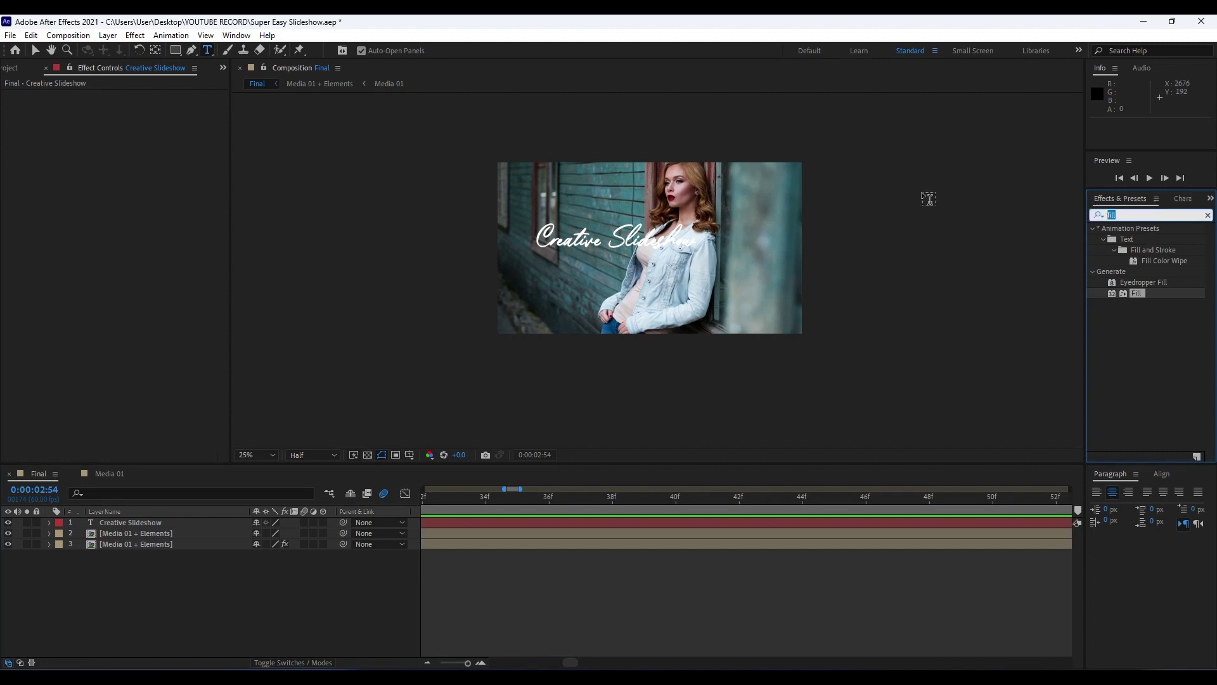
pyautogui.write('drop s')
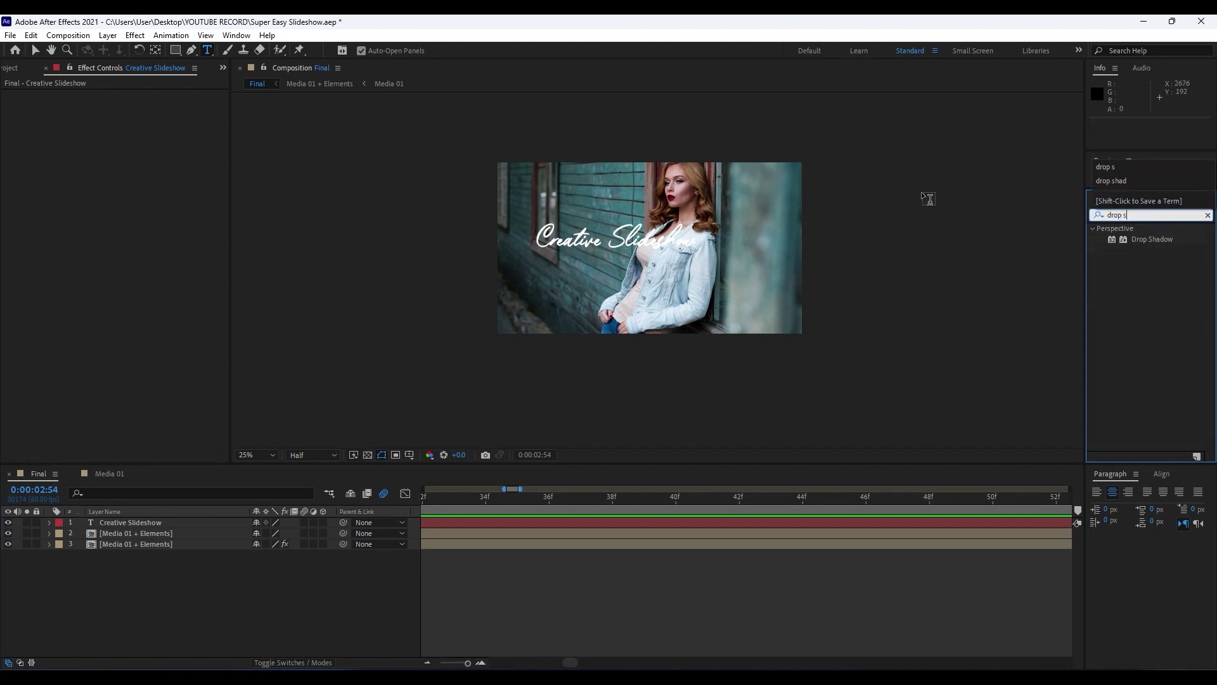
pyautogui.moveTo(1151, 239); pyautogui.dragTo(198, 527)
pyautogui.press('v')
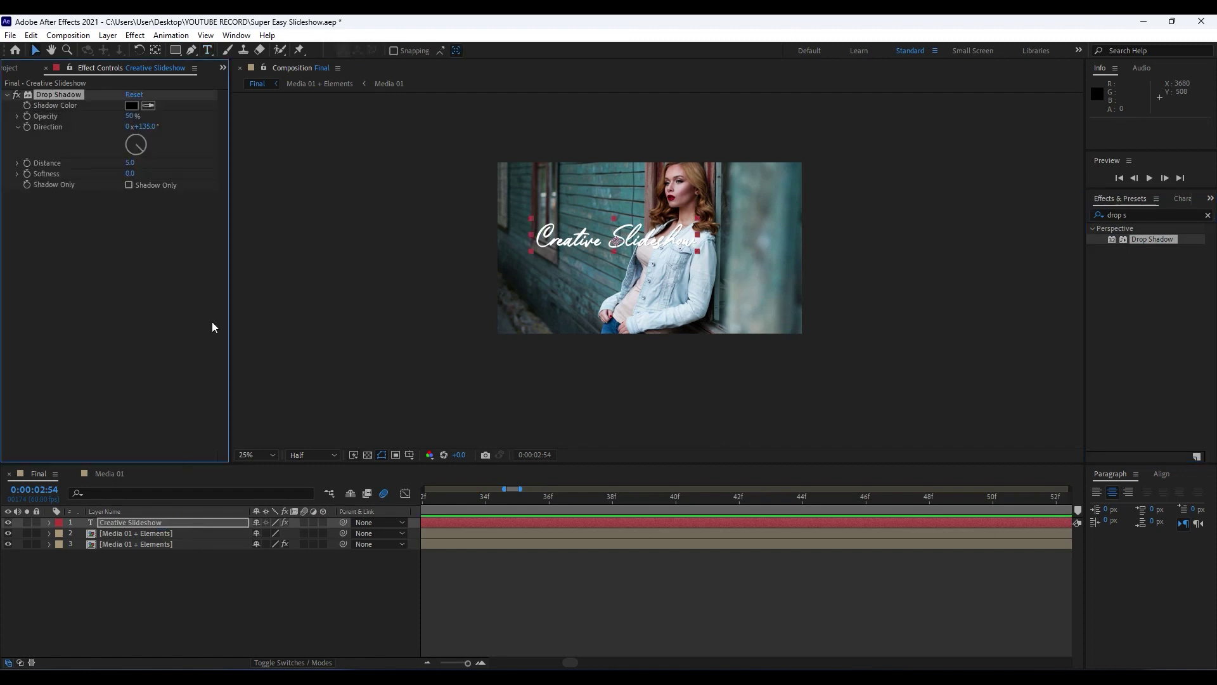
# Try out Distance and Softness values on the title's drop shadow, starting with 10 and 20.
pyautogui.click(130, 163)
pyautogui.write('10')
pyautogui.click(116, 257)
pyautogui.click(127, 170)
pyautogui.scroll(2, 691, 334)
pyautogui.write('20')
pyautogui.click(122, 261)
pyautogui.moveTo(132, 173)
pyautogui.mouseDown()
pyautogui.moveTo(209, 174)
pyautogui.moveTo(149, 163)
pyautogui.mouseUp()
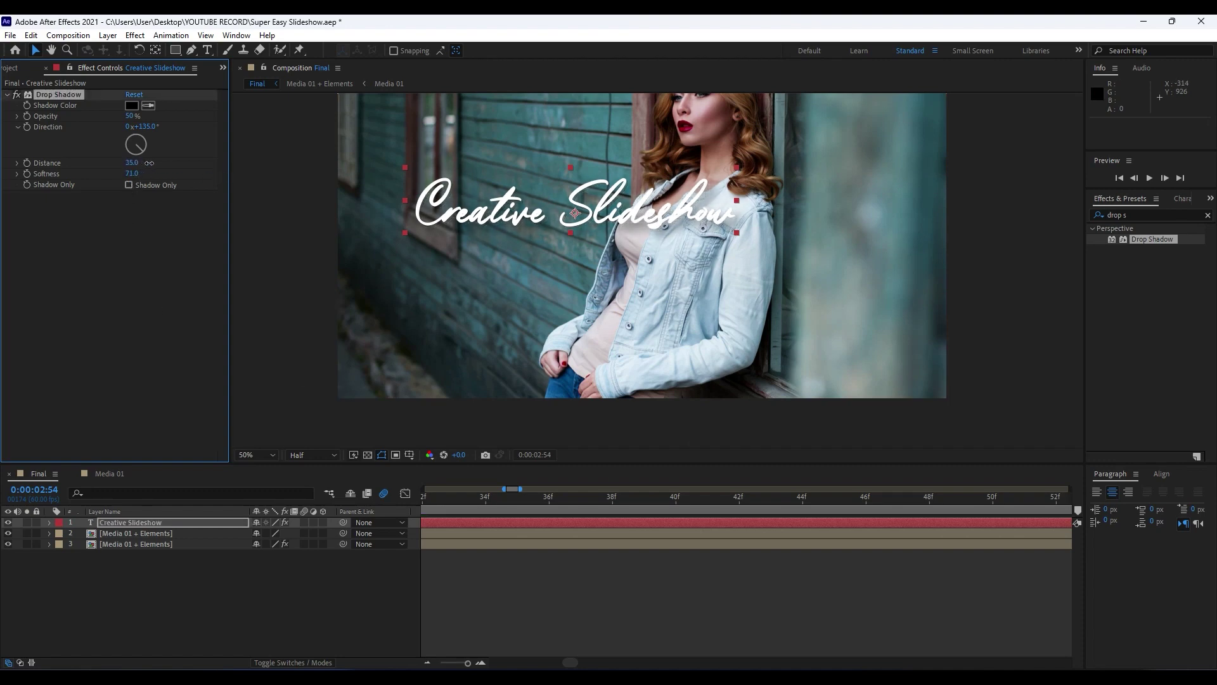
# Set the title's drop shadow Distance to 10 and Softness to 20.
pyautogui.click(133, 162)
pyautogui.write('10')
pyautogui.press('Return')
pyautogui.click(131, 173)
pyautogui.write('20')
pyautogui.press('Return')
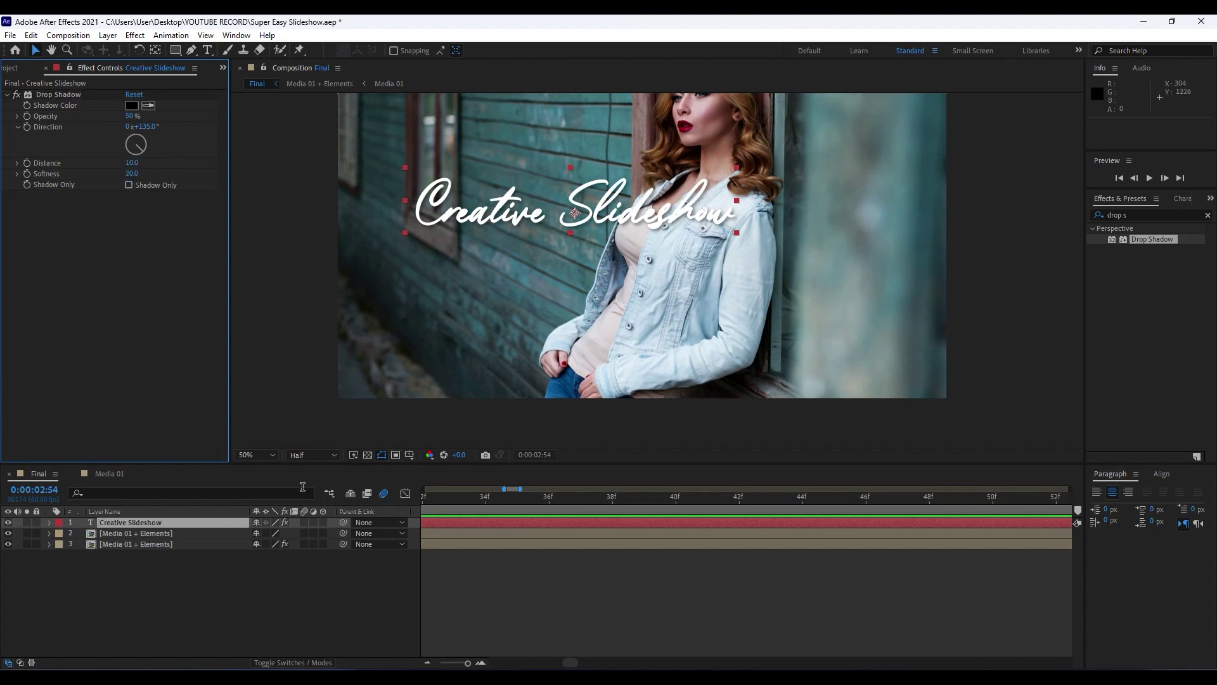
# Align the Creative Slideshow title to the horizontal and vertical centre of the composition.
pyautogui.click(163, 523)
pyautogui.click(1161, 474)
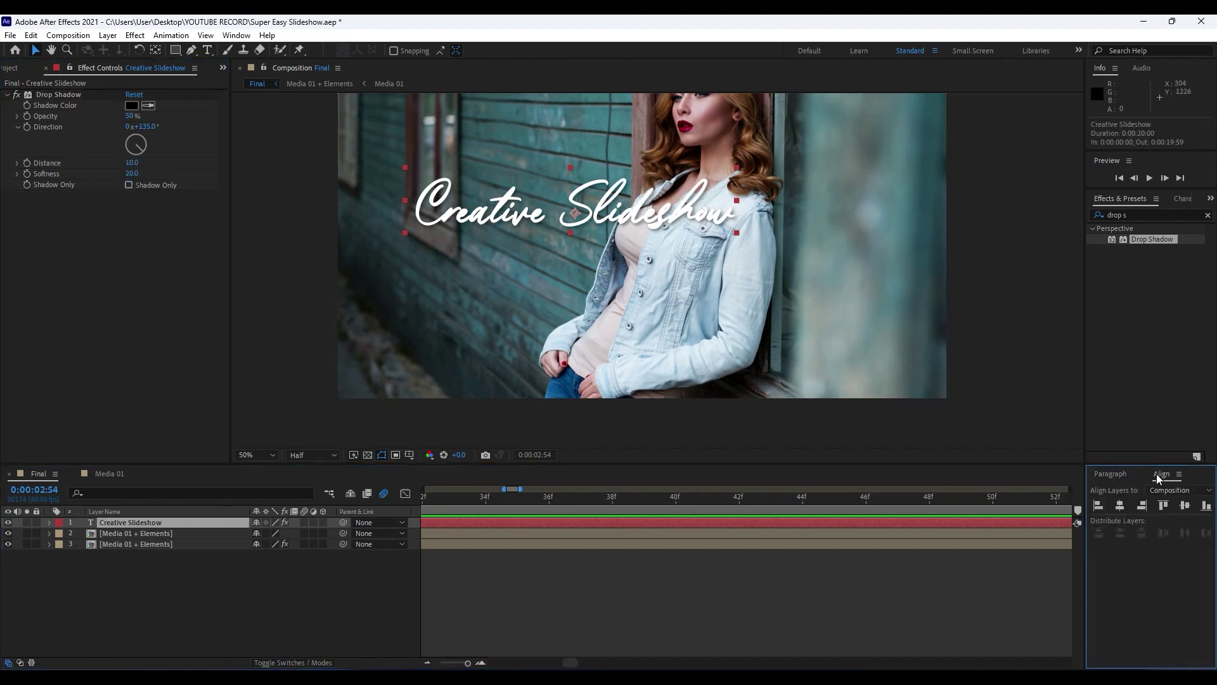
pyautogui.click(1121, 505)
pyautogui.click(1185, 506)
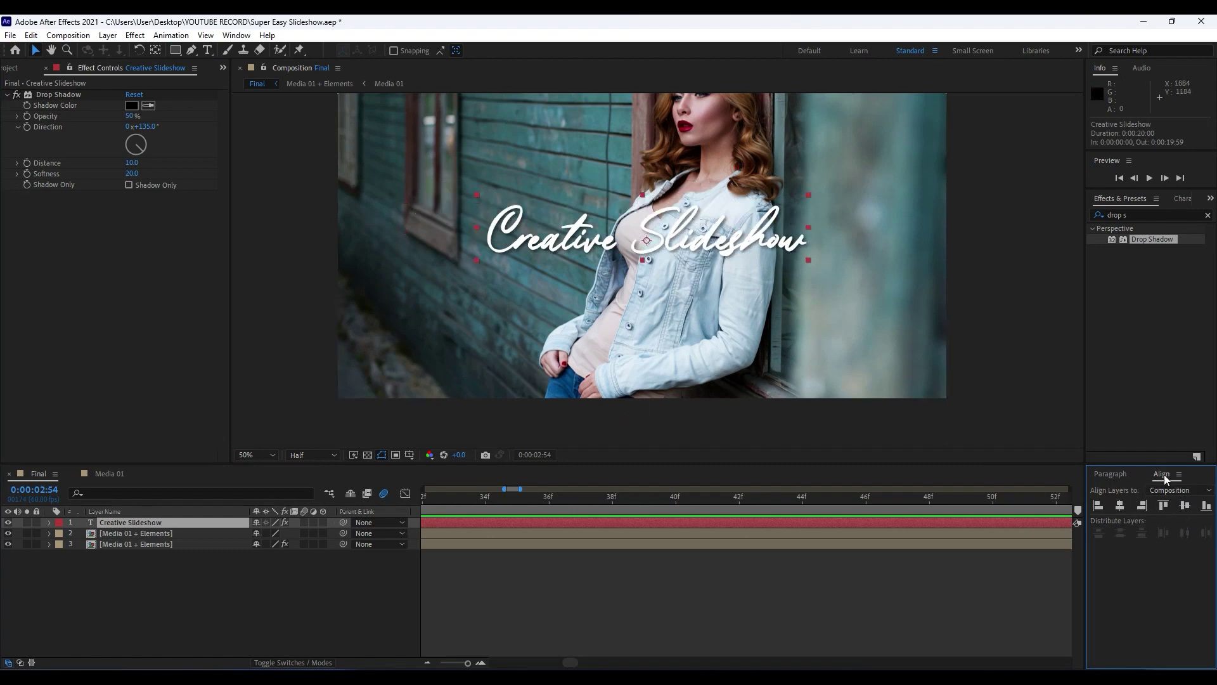
pyautogui.click(241, 37)
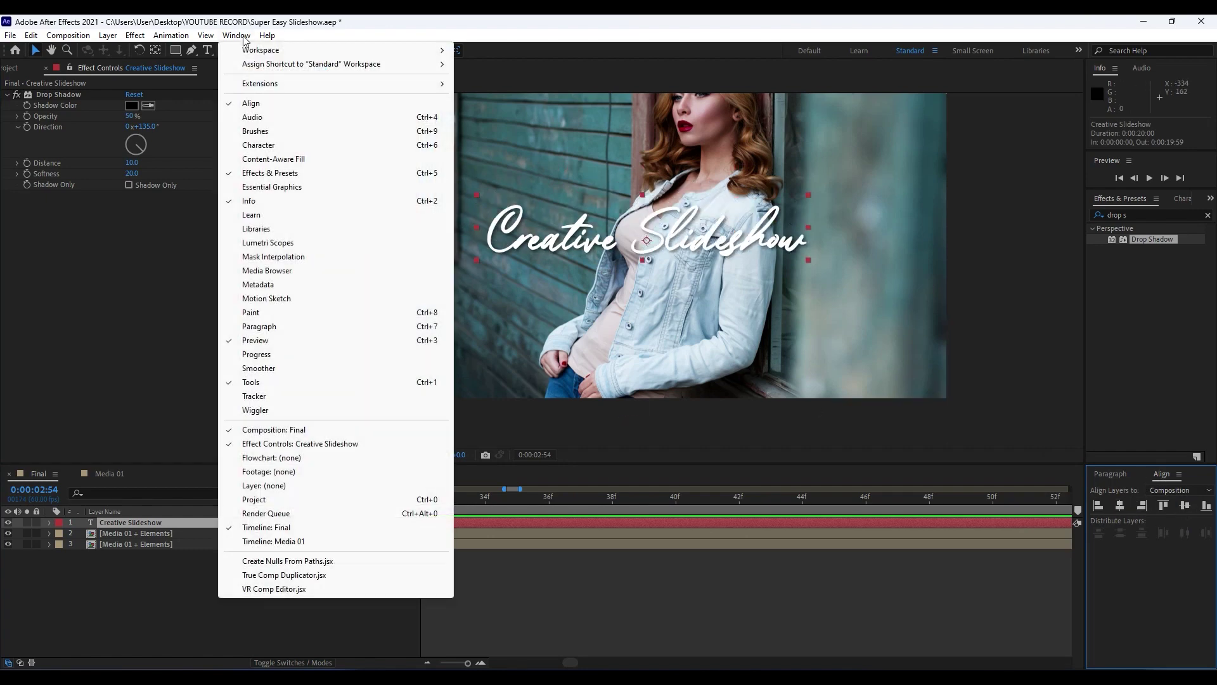
pyautogui.click(168, 592)
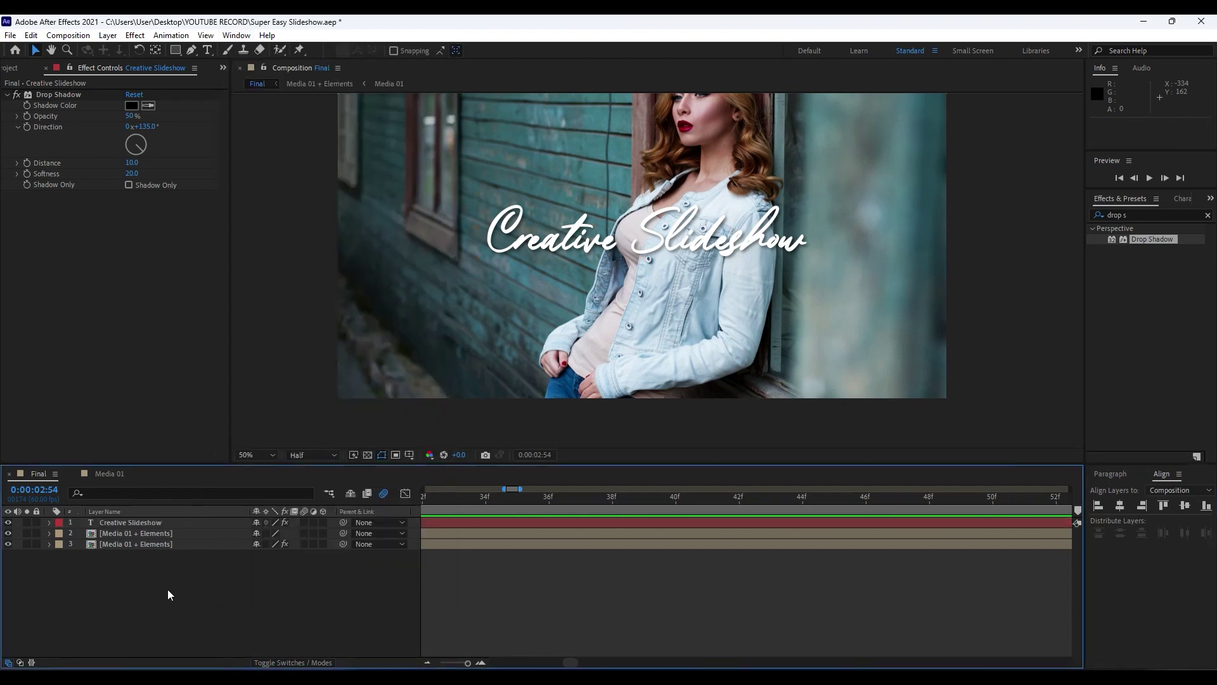
# Preview the slide-in and add a Position keyframe to the Creative Slideshow title at 0:00:02:59.
pyautogui.click(428, 663)
pyautogui.press('space')
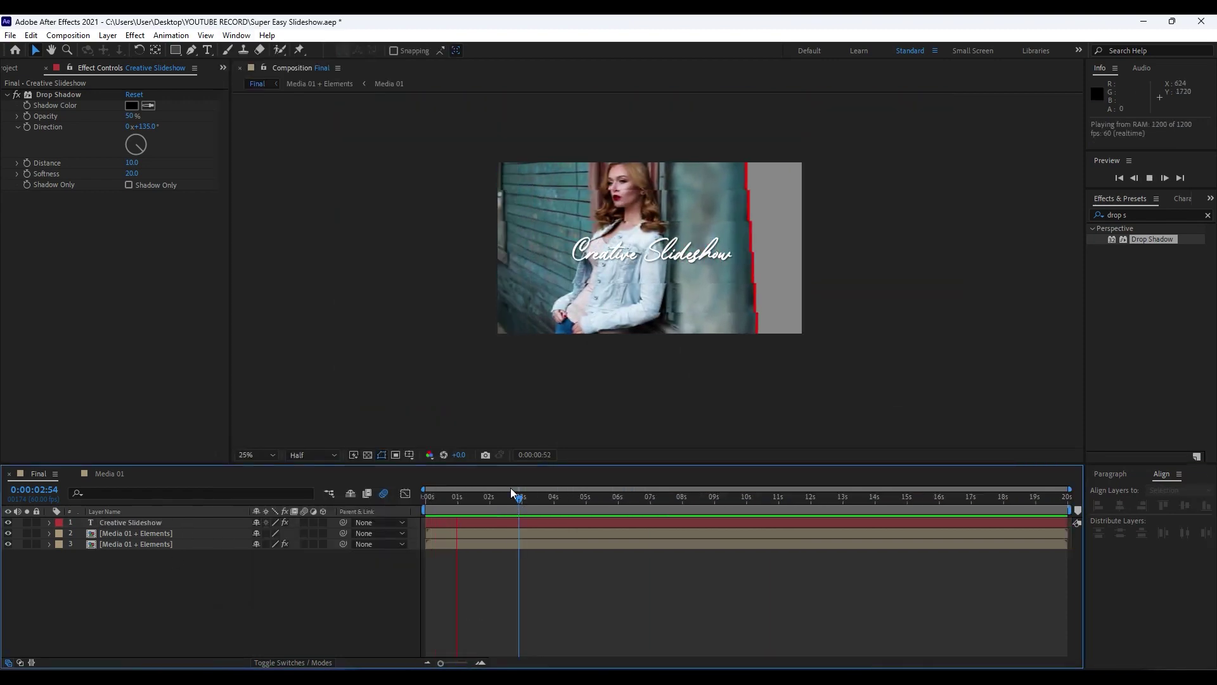
pyautogui.moveTo(472, 500); pyautogui.dragTo(521, 513)
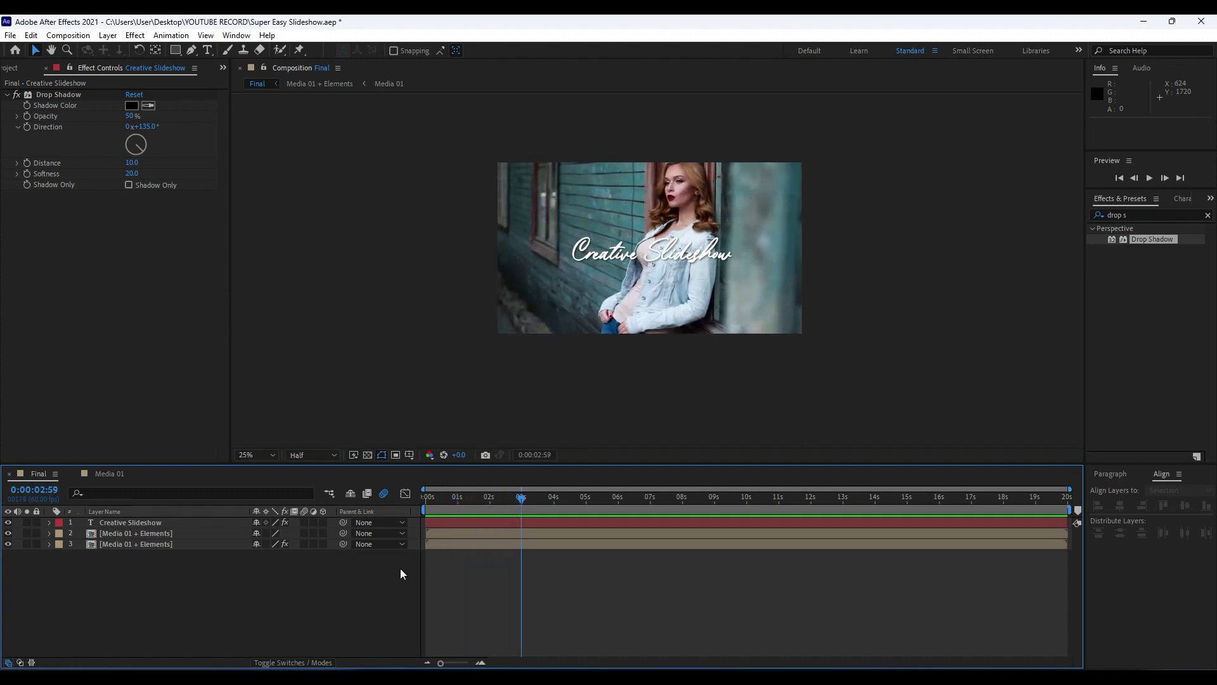
pyautogui.click(178, 524)
pyautogui.press('p')
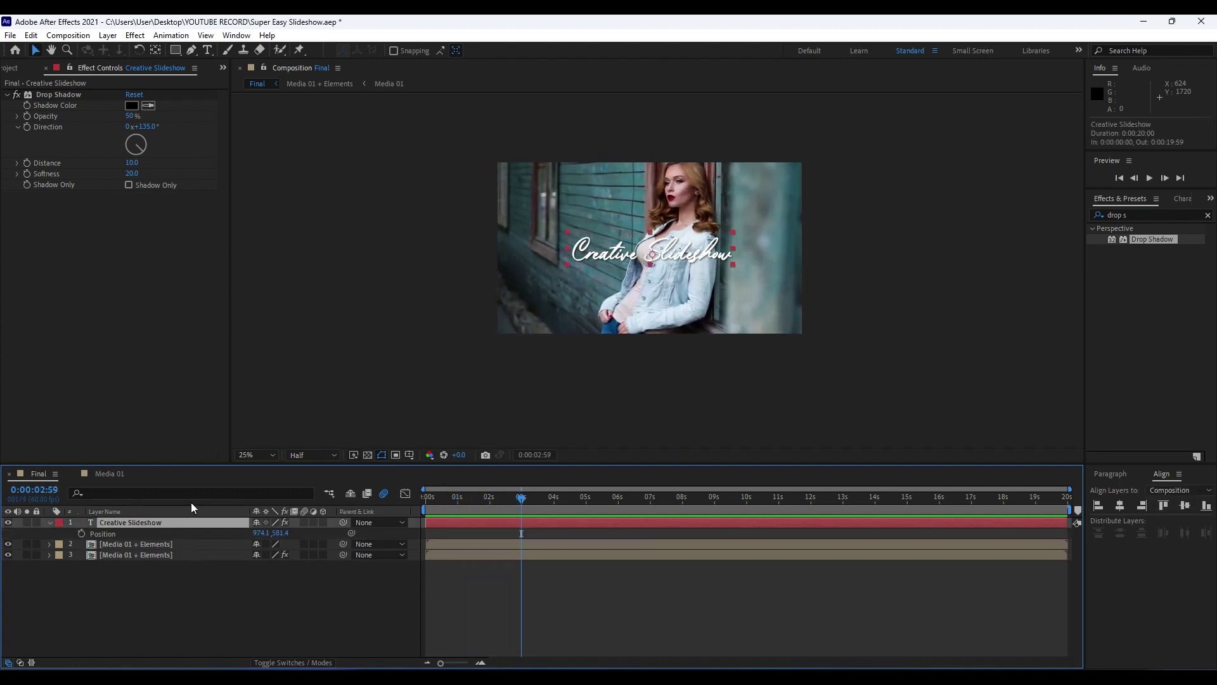
pyautogui.click(82, 534)
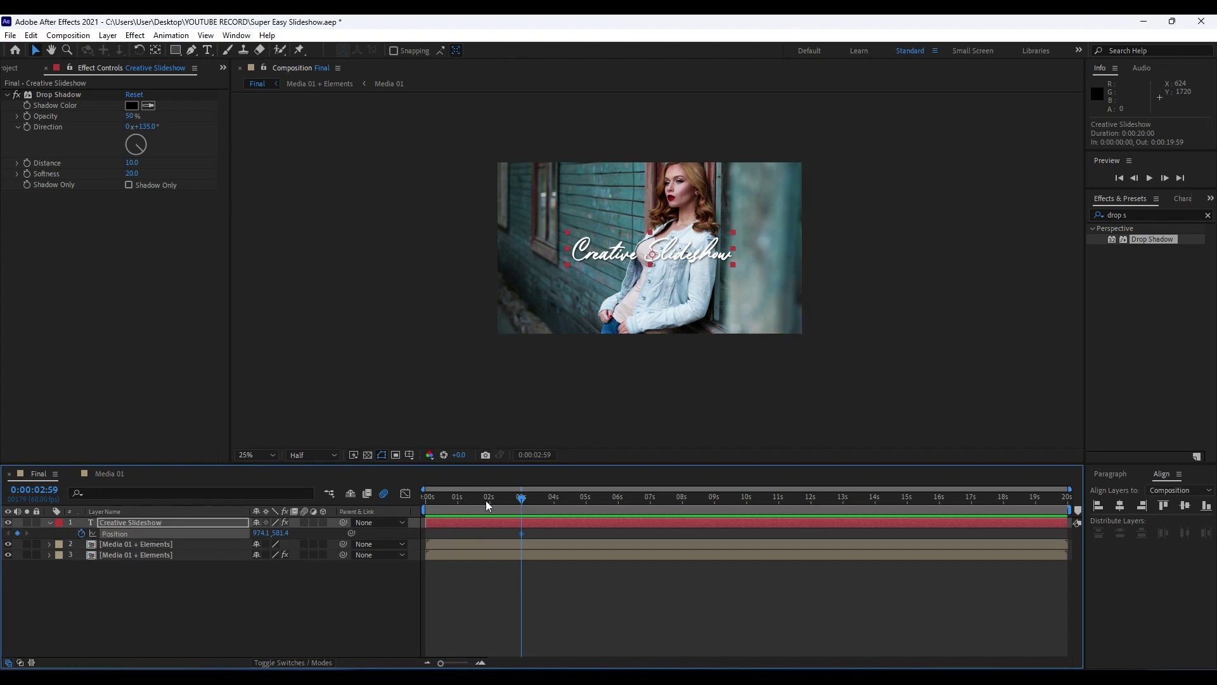
# Move the title off the frame's left edge to X -775.9 at 0:00:00:00 and apply Easy Ease to both Position keyframes.
pyautogui.press('Home')
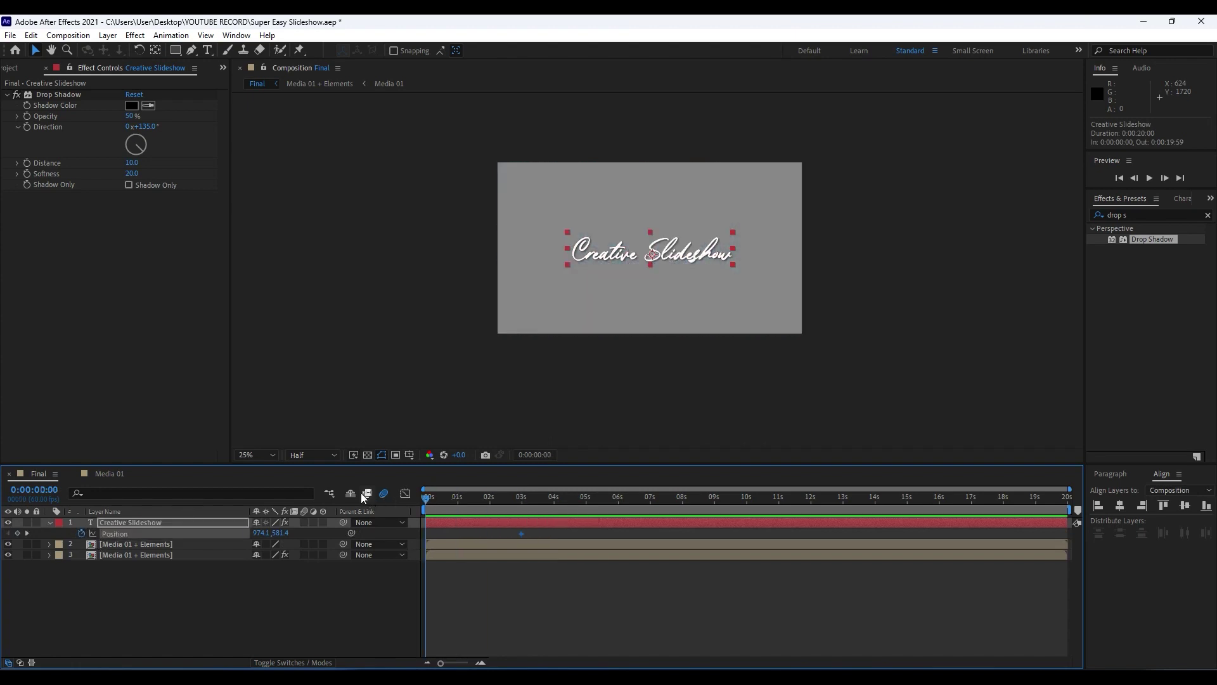
pyautogui.moveTo(259, 538); pyautogui.dragTo(158, 544)
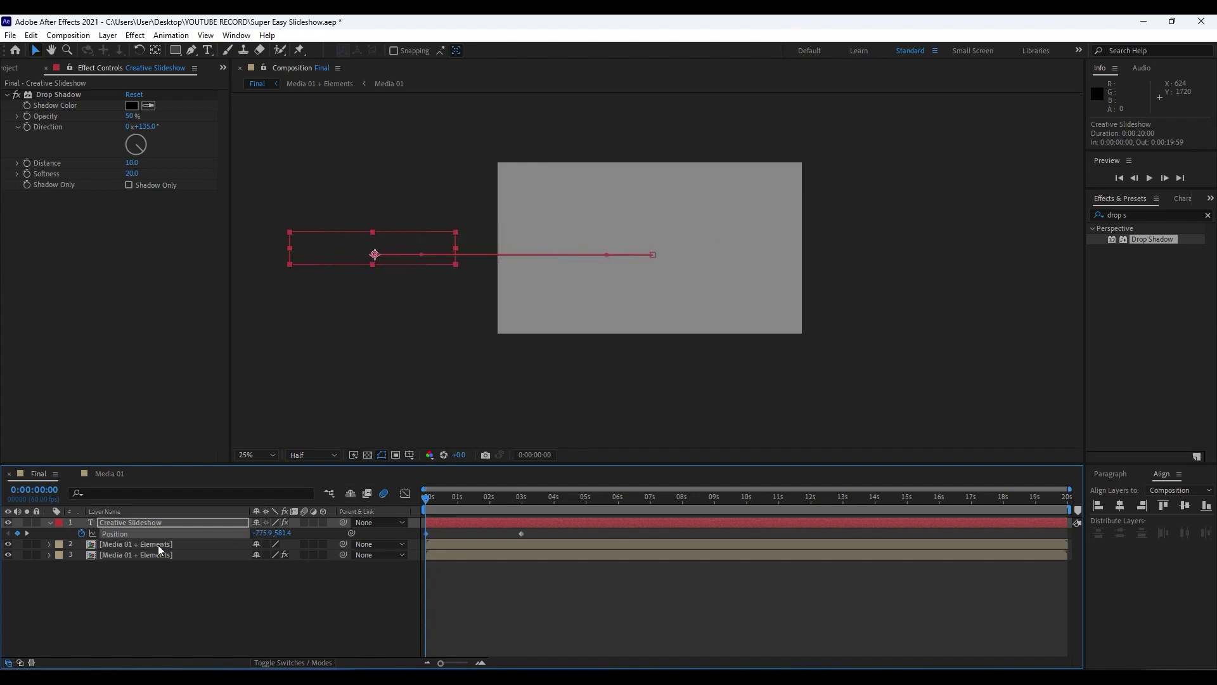
pyautogui.click(553, 589)
pyautogui.moveTo(587, 591); pyautogui.dragTo(405, 516)
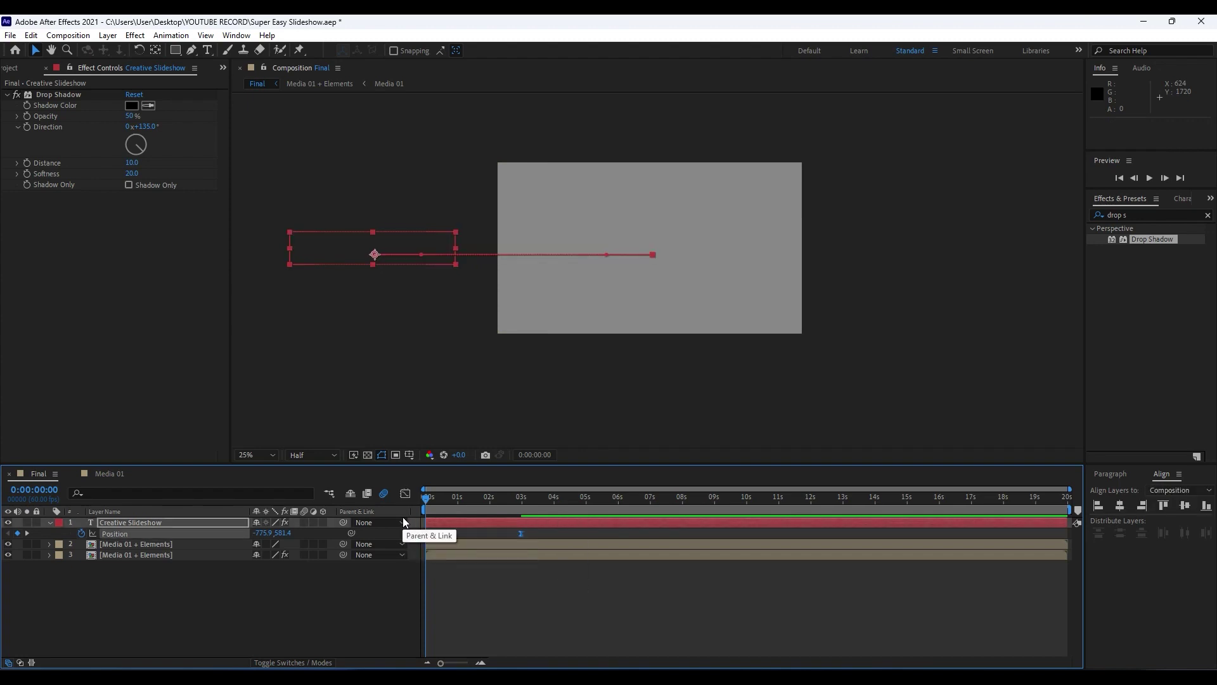
pyautogui.press('space')
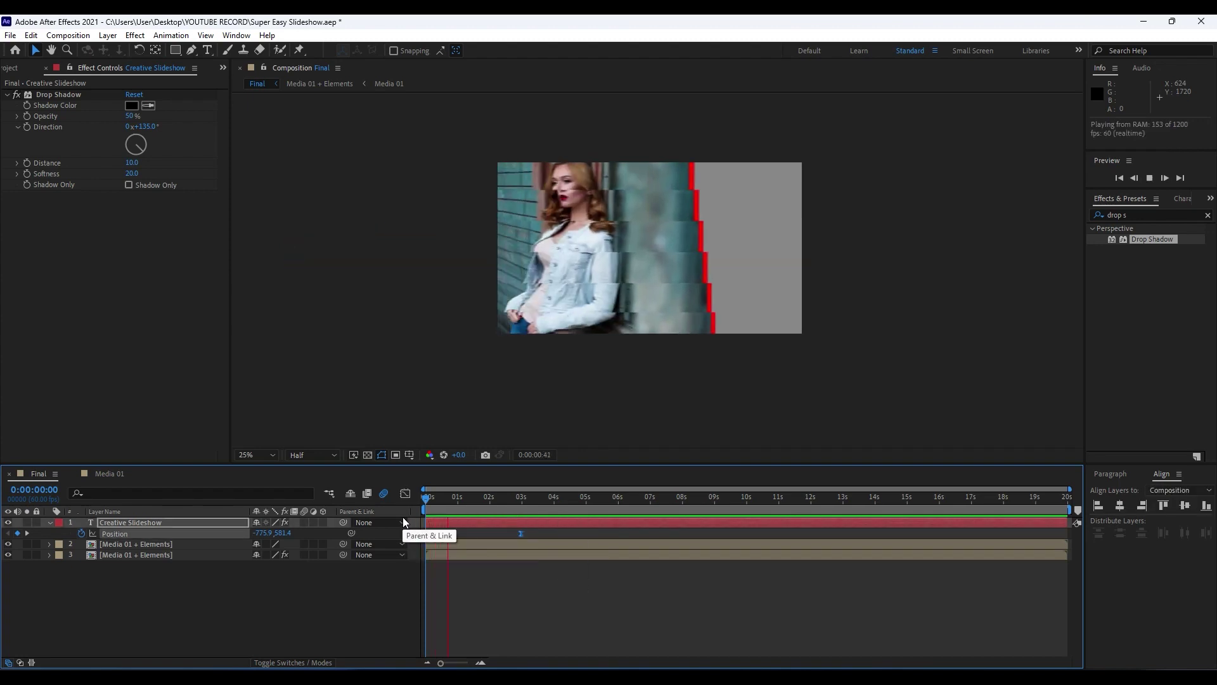
# Strengthen the easing of the title's Position keyframes in the speed graph so the speed peaks sharply midway.
pyautogui.moveTo(497, 497)
pyautogui.mouseDown()
pyautogui.moveTo(444, 497)
pyautogui.moveTo(479, 503)
pyautogui.mouseUp()
pyautogui.moveTo(440, 662); pyautogui.dragTo(453, 663)
pyautogui.moveTo(663, 593); pyautogui.dragTo(445, 544)
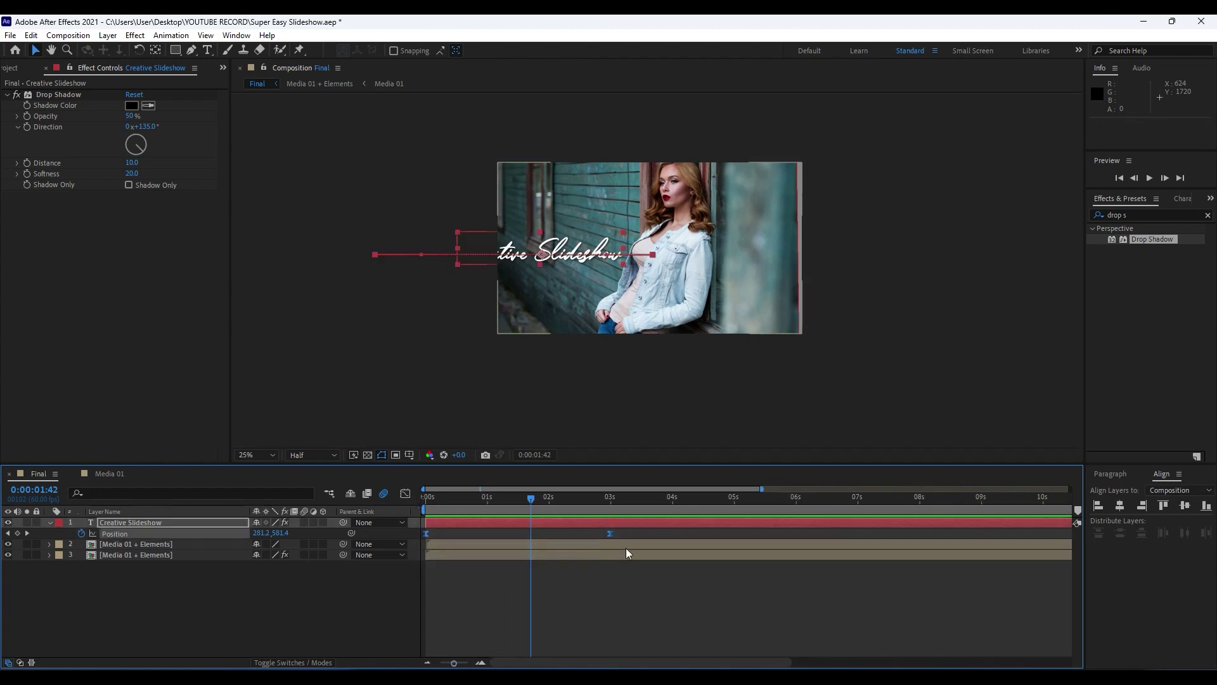
pyautogui.click(408, 494)
pyautogui.moveTo(684, 583); pyautogui.dragTo(519, 630)
# Close the speed graph and preview the title's eased slide-in together with the photo strips.
pyautogui.press('space')
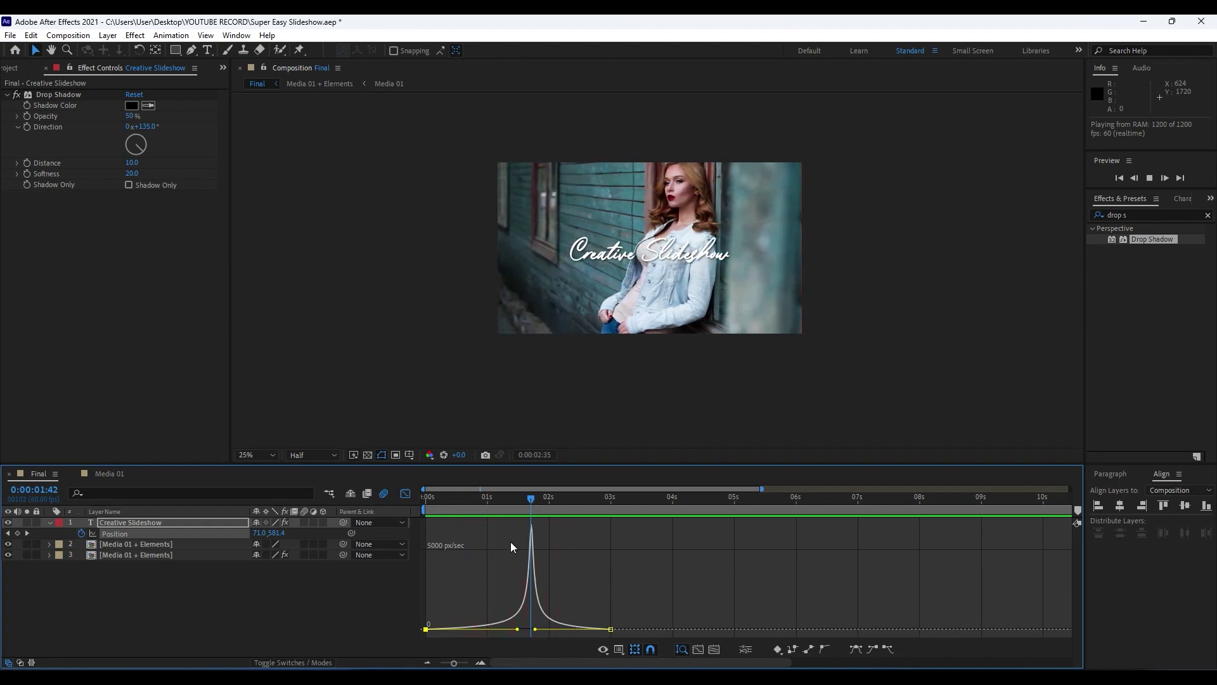
pyautogui.click(406, 493)
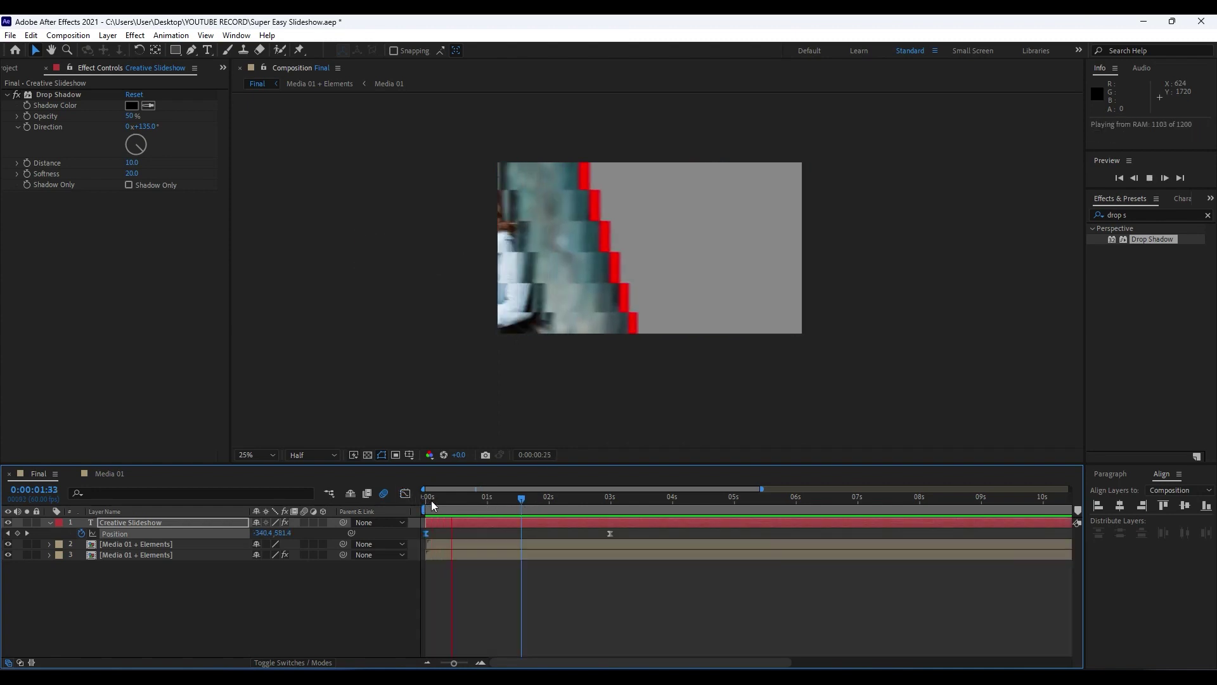
pyautogui.moveTo(514, 505); pyautogui.dragTo(567, 504)
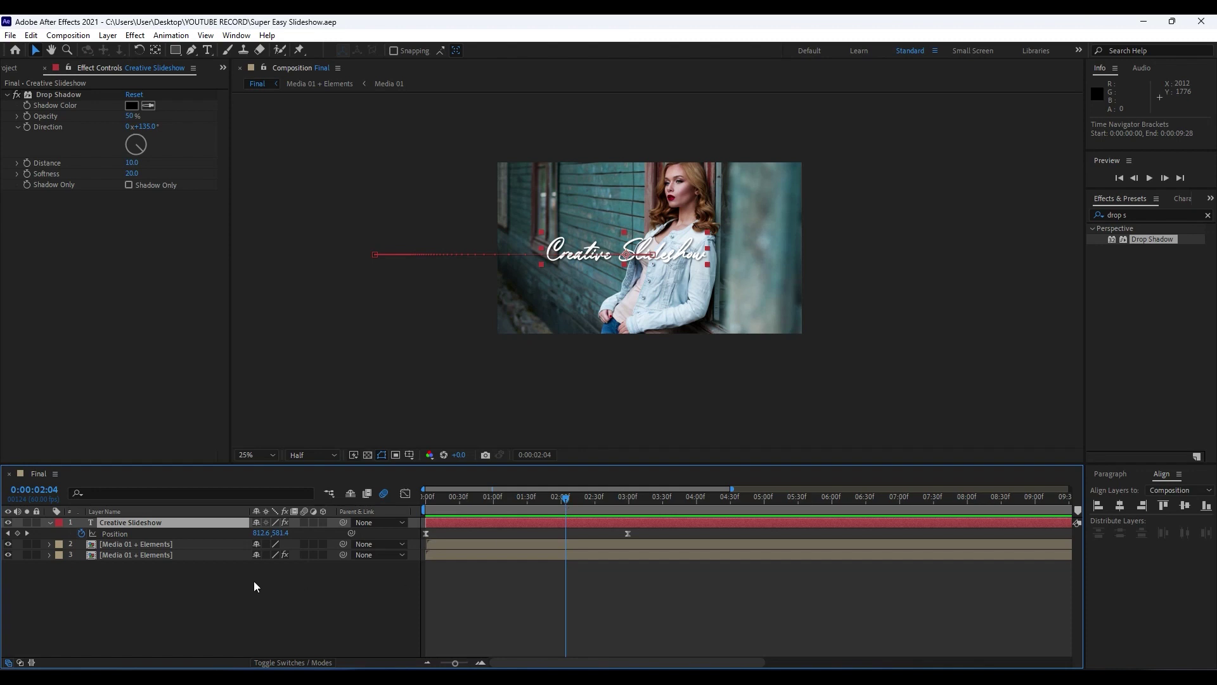
# Open the Media 01 + Elements composition and set its duration to 0:00:05:00.
pyautogui.click(50, 522)
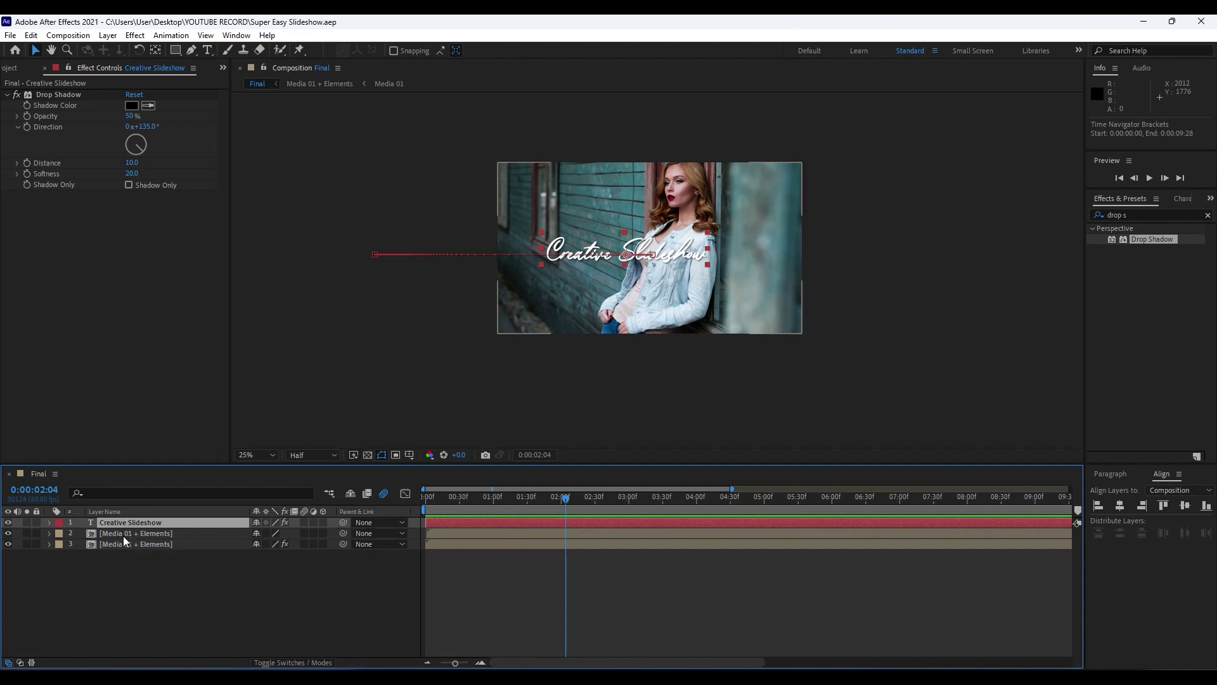
pyautogui.doubleClick(123, 536)
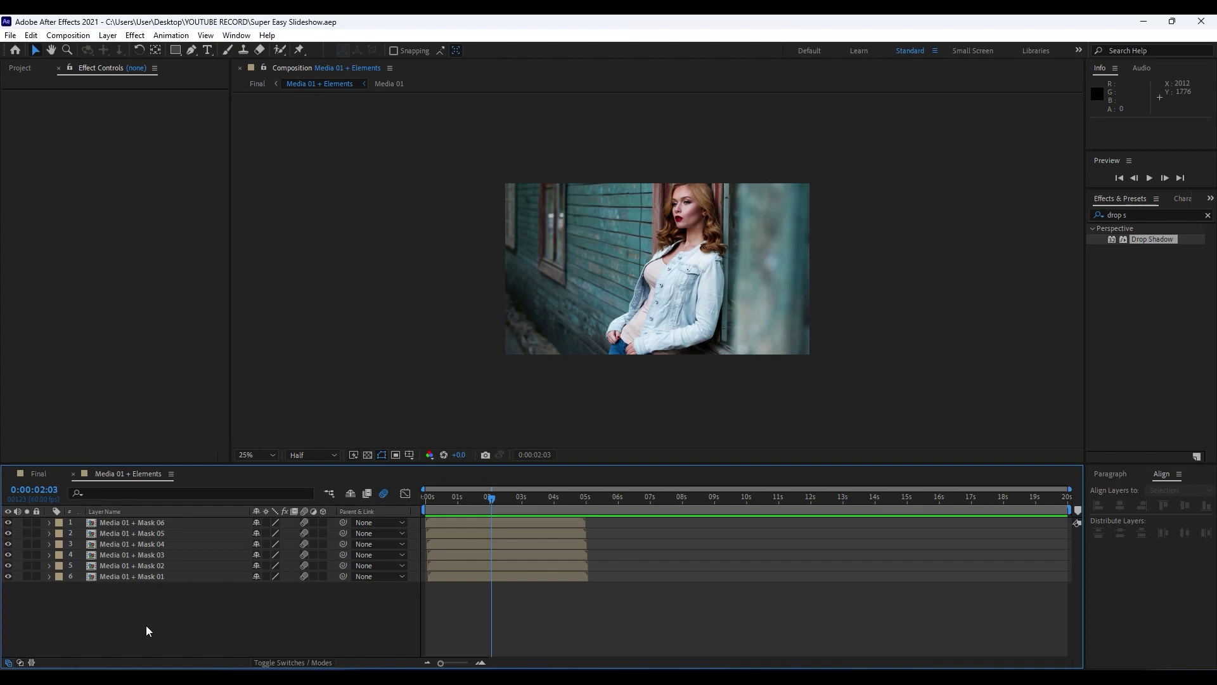
pyautogui.hotkey('ctrl', 'k')
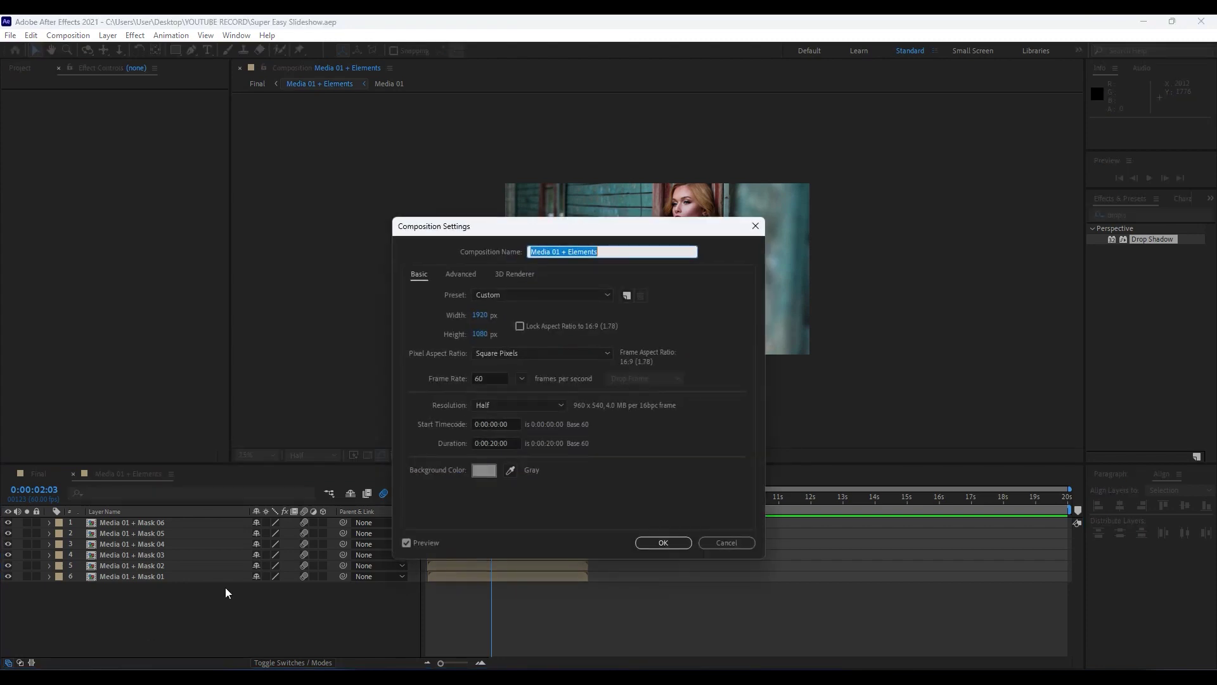
pyautogui.click(495, 443)
pyautogui.press('BackSpace')
pyautogui.press('BackSpace')
pyautogui.write('05')
pyautogui.press('Return')
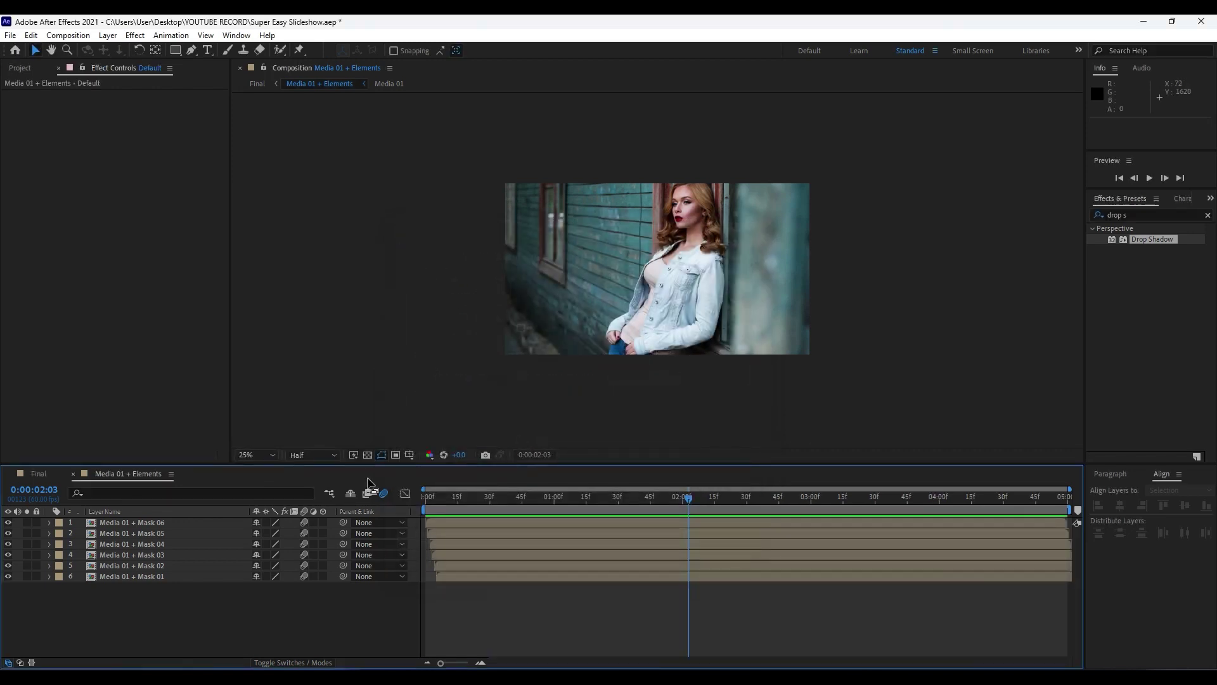
# Add a Tracking text animator to the Creative Slideshow layer in the Final composition.
pyautogui.click(43, 473)
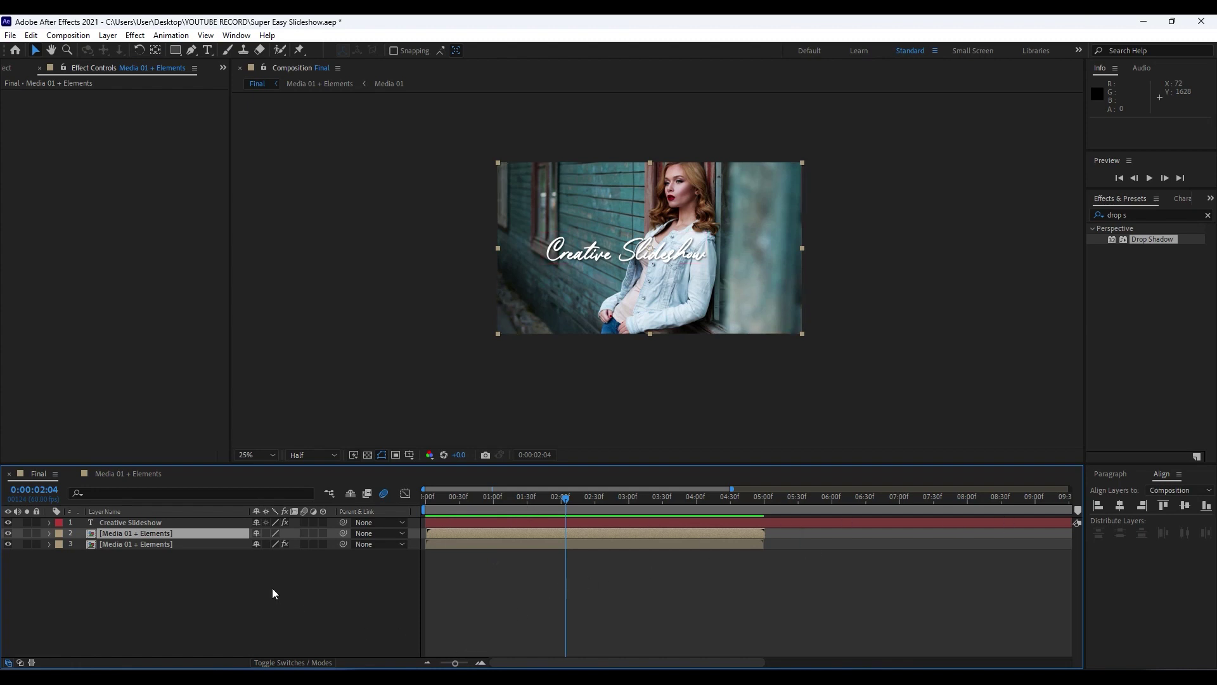
pyautogui.click(161, 523)
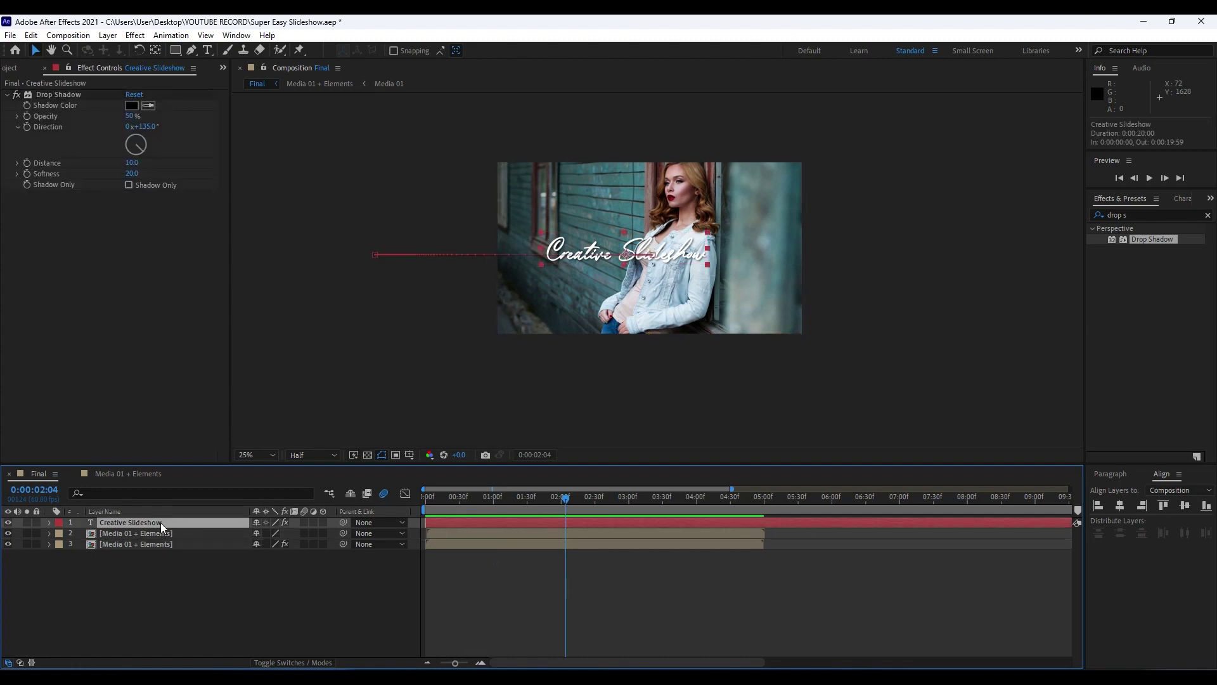
pyautogui.click(49, 523)
pyautogui.click(329, 533)
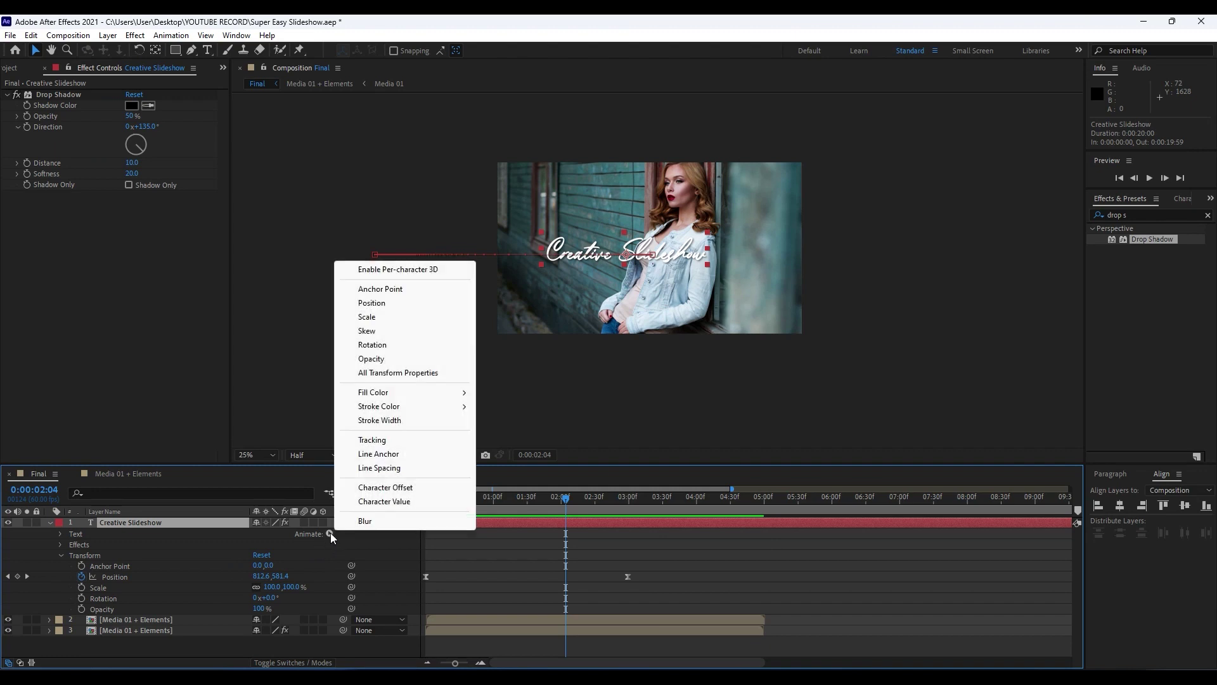
pyautogui.click(397, 440)
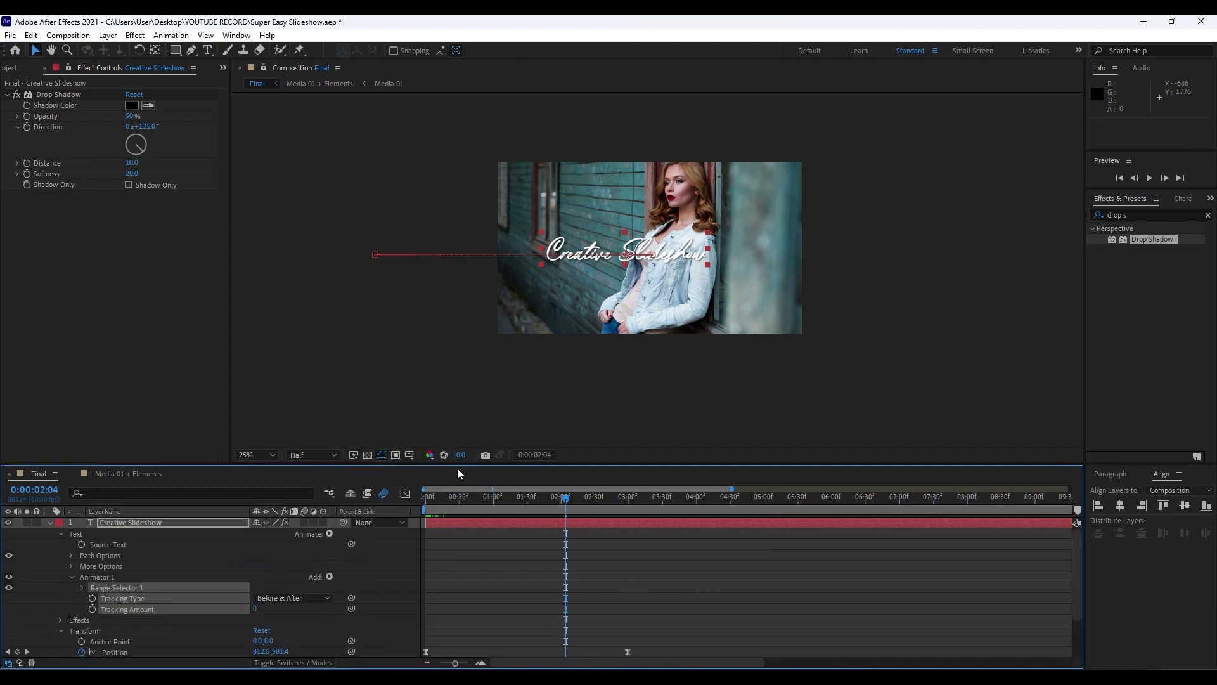
# Add a Tracking Amount keyframe to the title's animator at 0:00:00:00.
pyautogui.moveTo(535, 501); pyautogui.dragTo(398, 498)
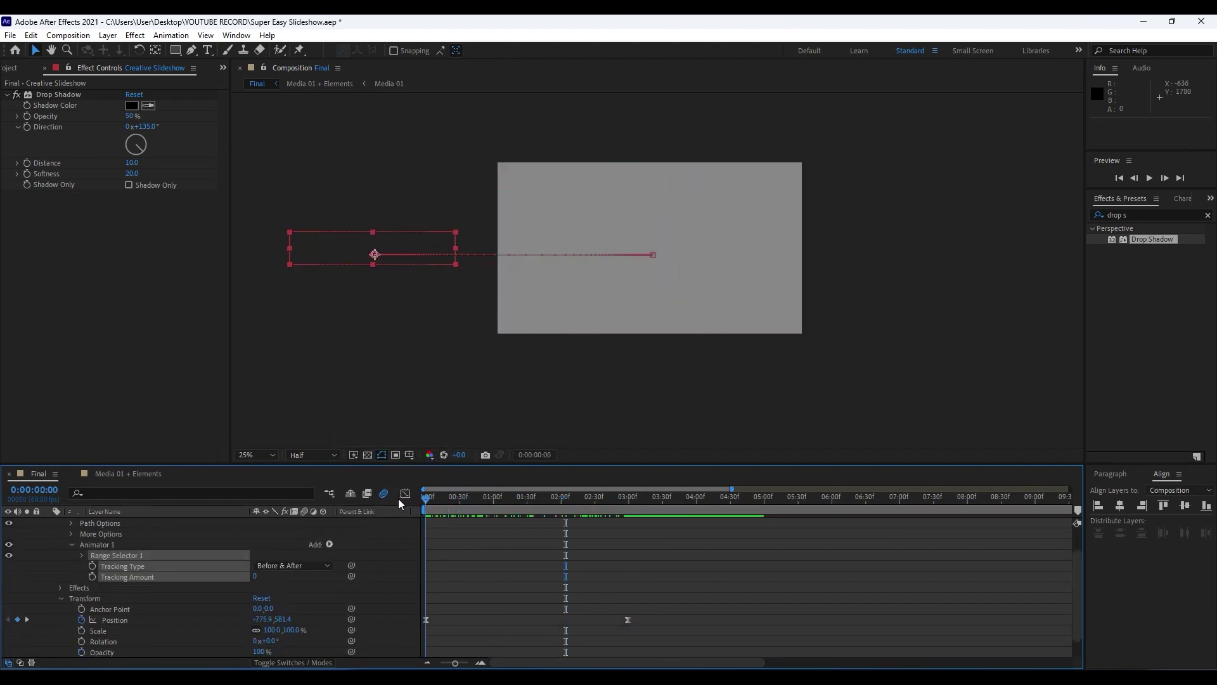
pyautogui.click(178, 599)
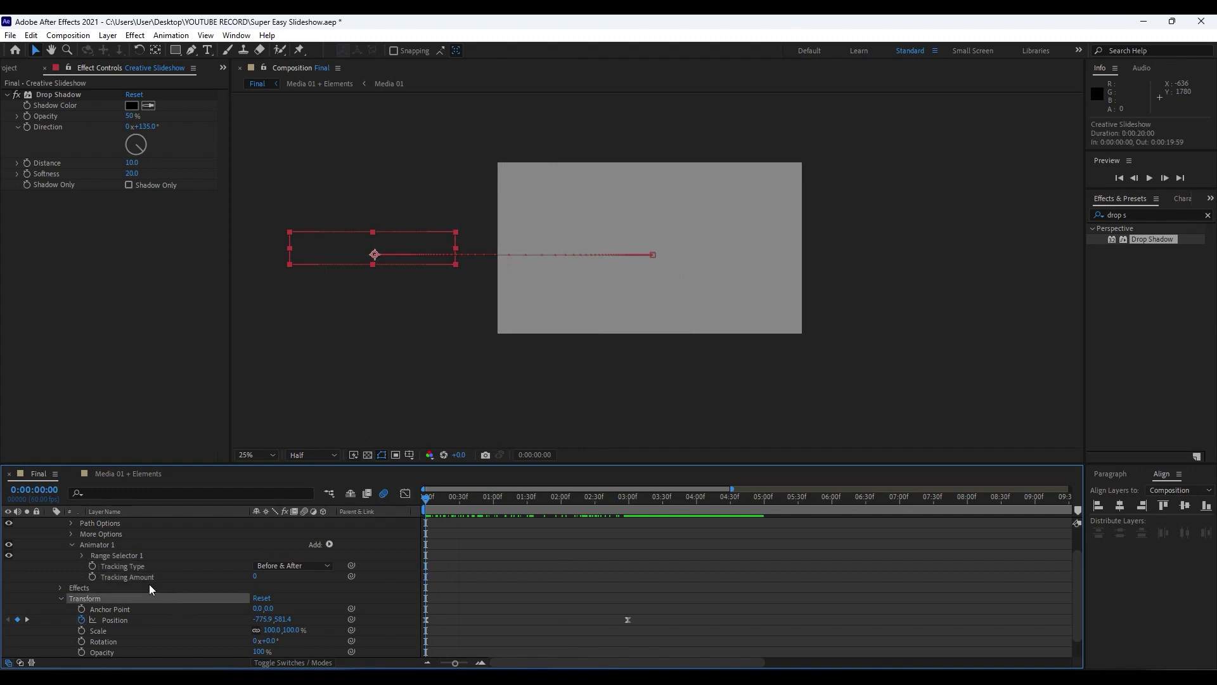
pyautogui.click(92, 576)
# Set the title's Tracking Amount to 25 at 0:00:05:00 and collapse the layer's properties.
pyautogui.moveTo(454, 508); pyautogui.dragTo(764, 507)
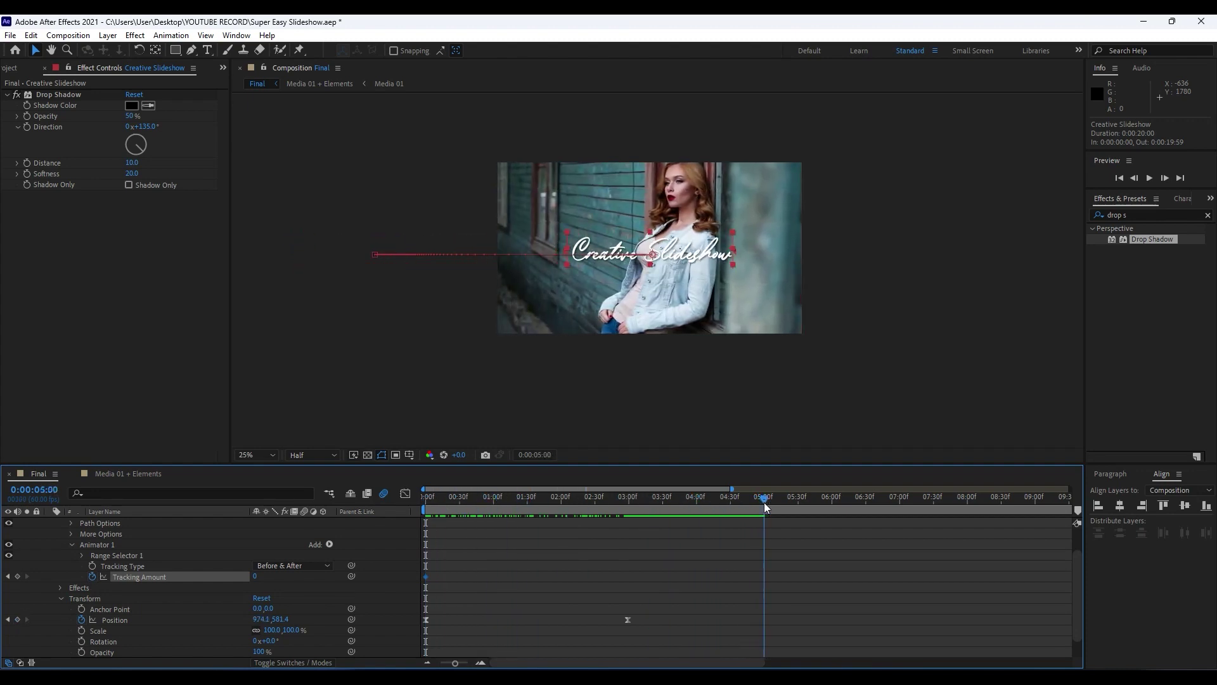
pyautogui.click(255, 576)
pyautogui.write('25')
pyautogui.press('Return')
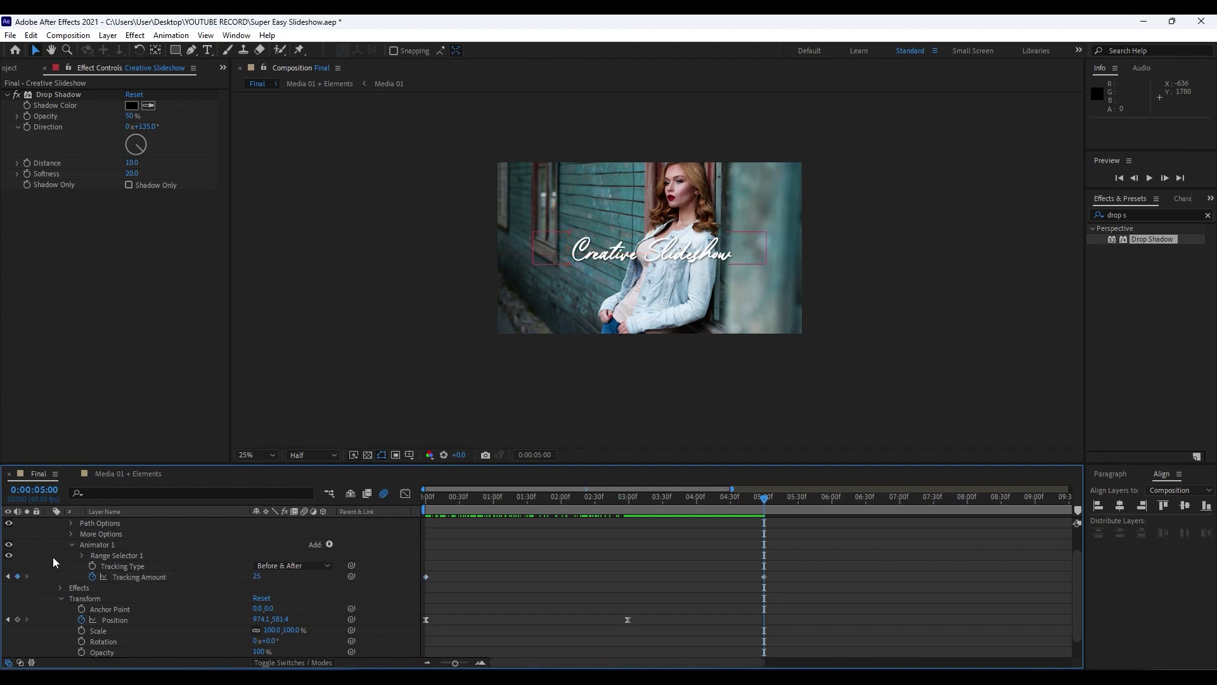
pyautogui.scroll(3, 52, 557)
pyautogui.click(52, 523)
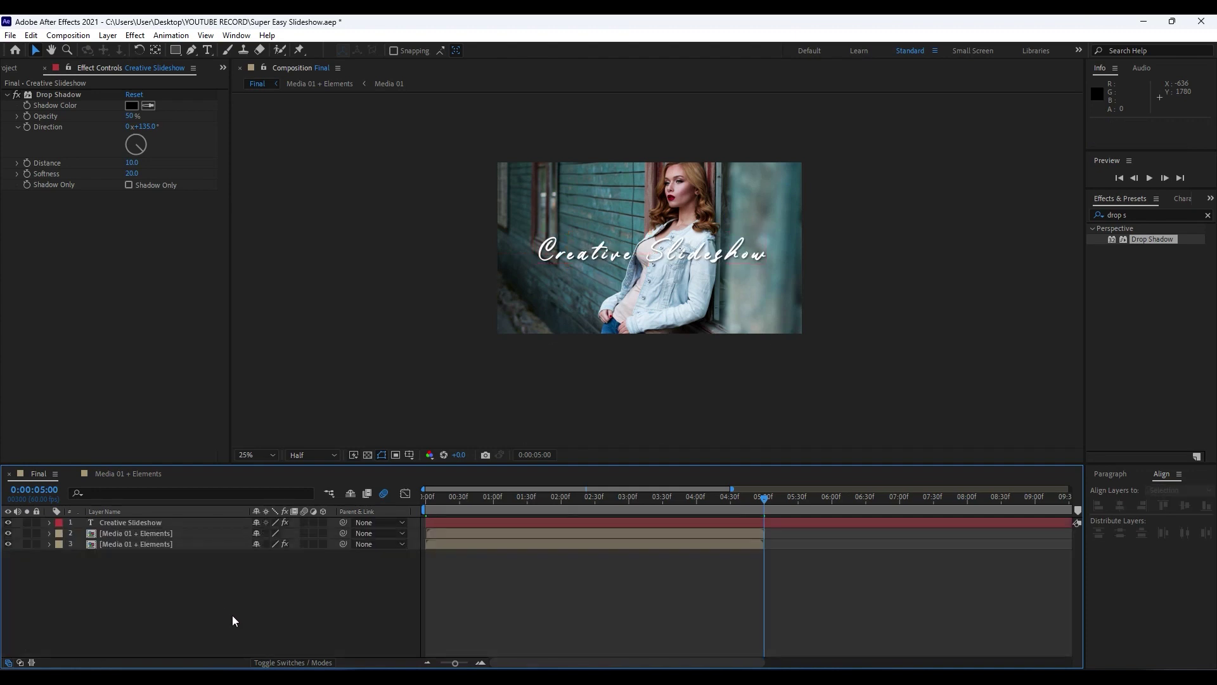
# Preview the Final composition from the start and pre-compose its two Media 01 + Elements layers as Part 01.
pyautogui.press('space')
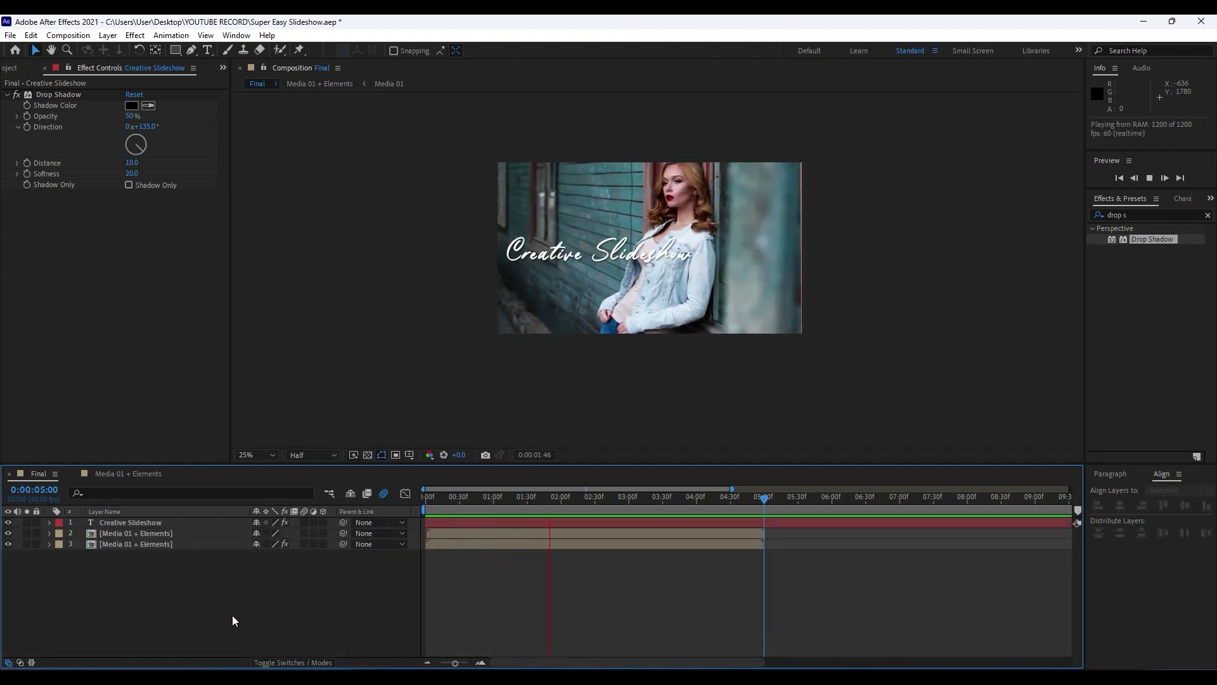
pyautogui.moveTo(531, 496); pyautogui.dragTo(393, 505)
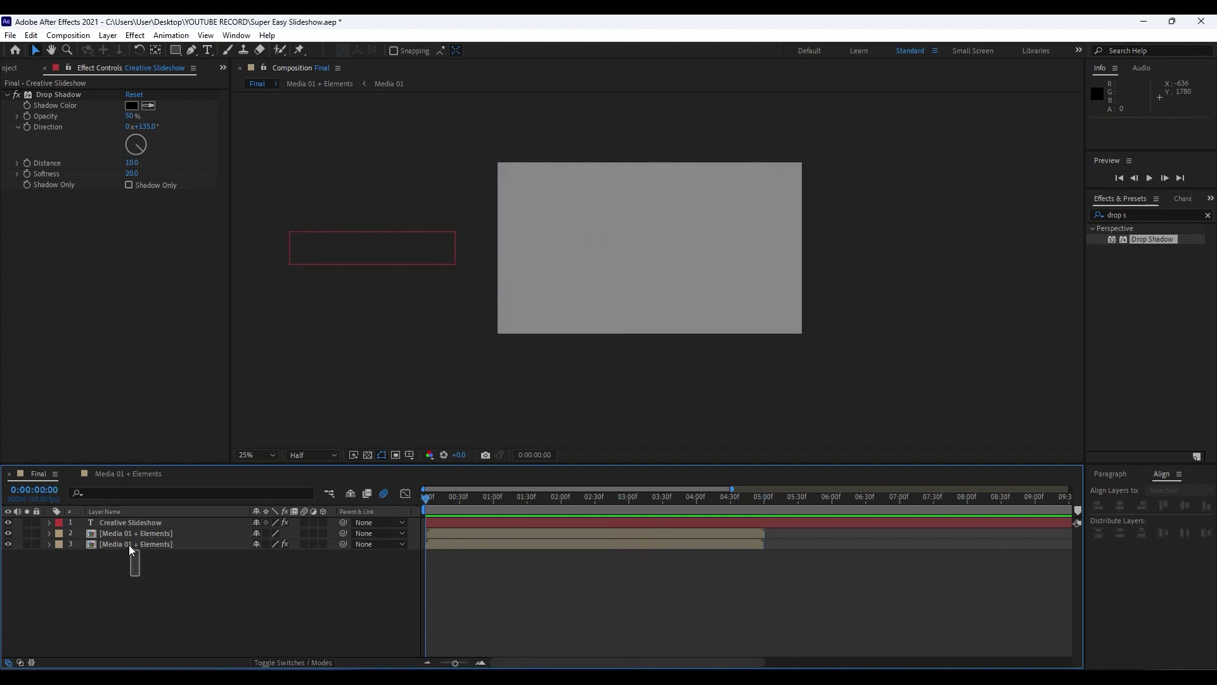
pyautogui.moveTo(130, 549); pyautogui.dragTo(124, 534)
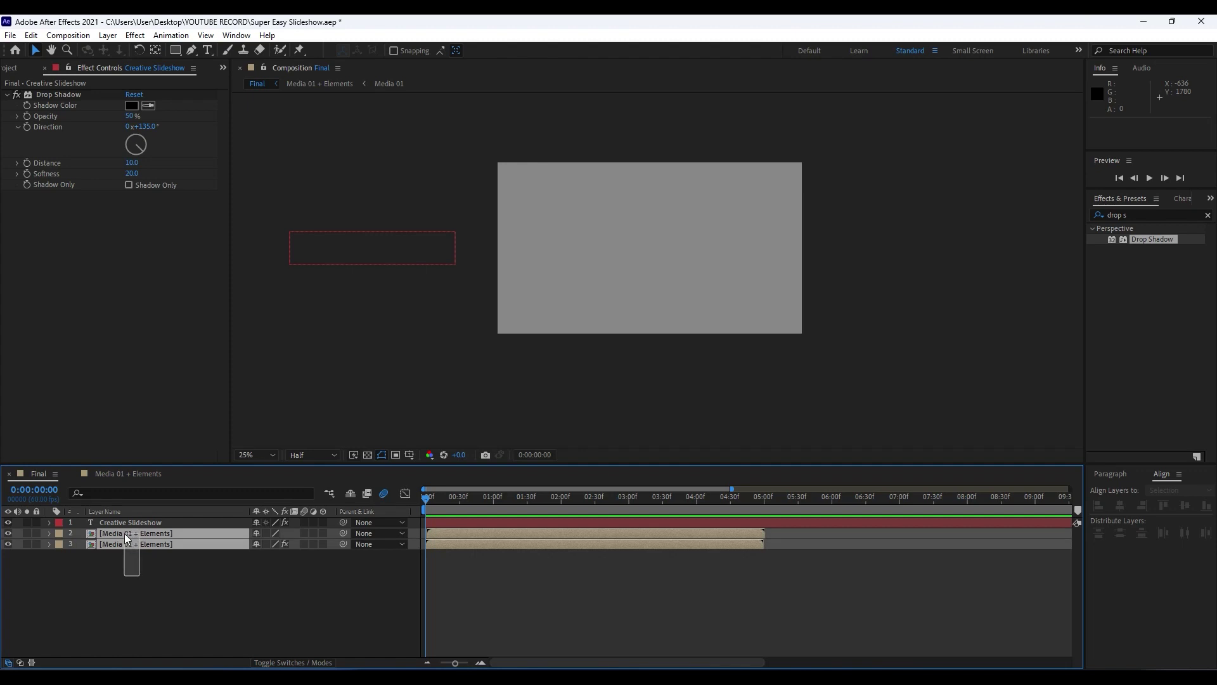
pyautogui.rightClick(161, 542)
pyautogui.click(253, 473)
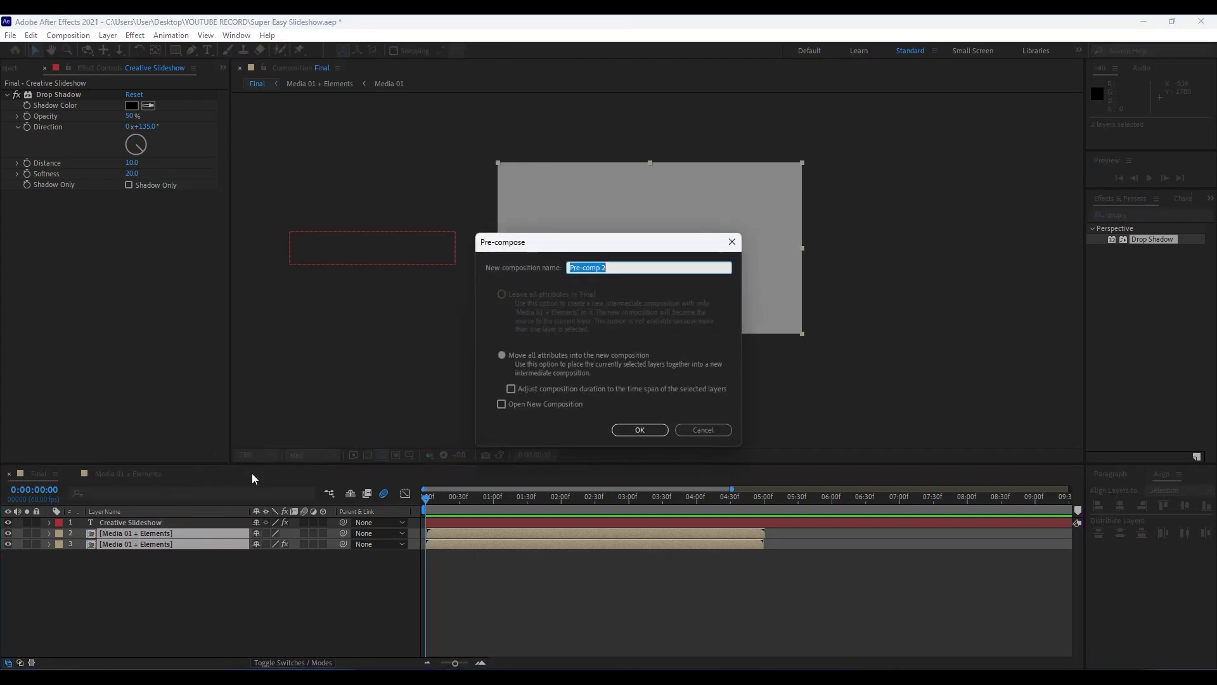
pyautogui.write('Part 01')
pyautogui.click(641, 431)
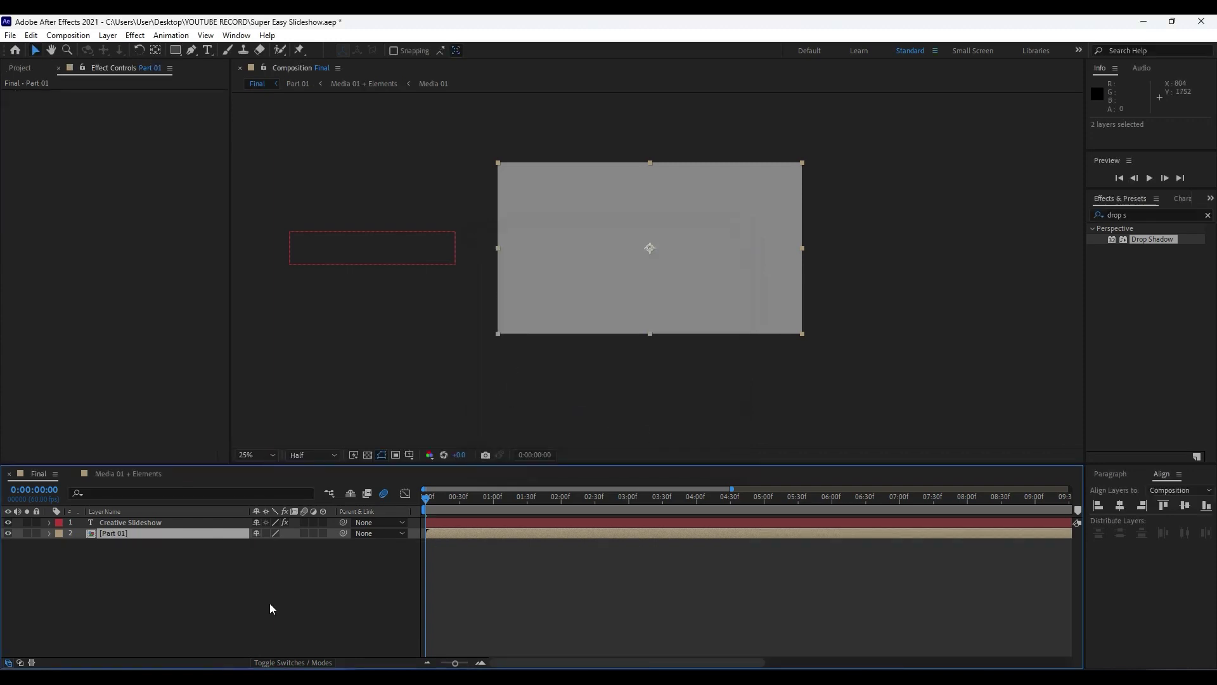
# Open the Part 01 composition, set its duration to 0:00:05:00 and close it.
pyautogui.doubleClick(147, 535)
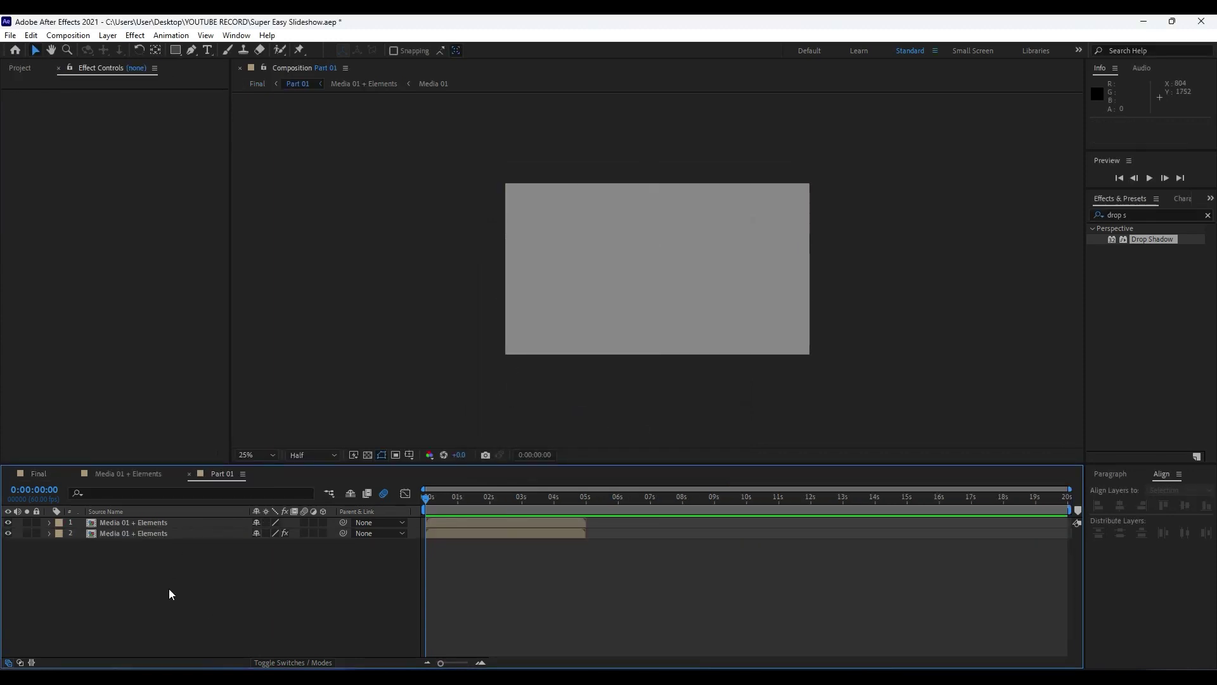
pyautogui.hotkey('ctrl', 'k')
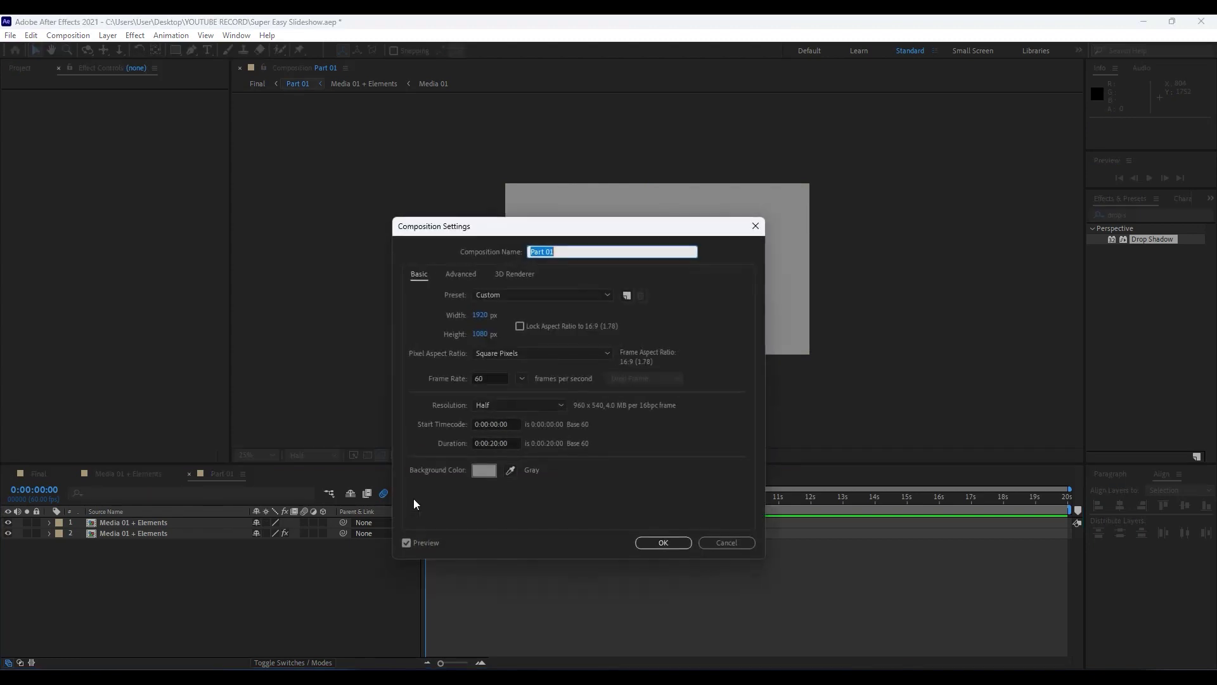
pyautogui.click(498, 443)
pyautogui.press('BackSpace')
pyautogui.press('BackSpace')
pyautogui.write('05')
pyautogui.press('Return')
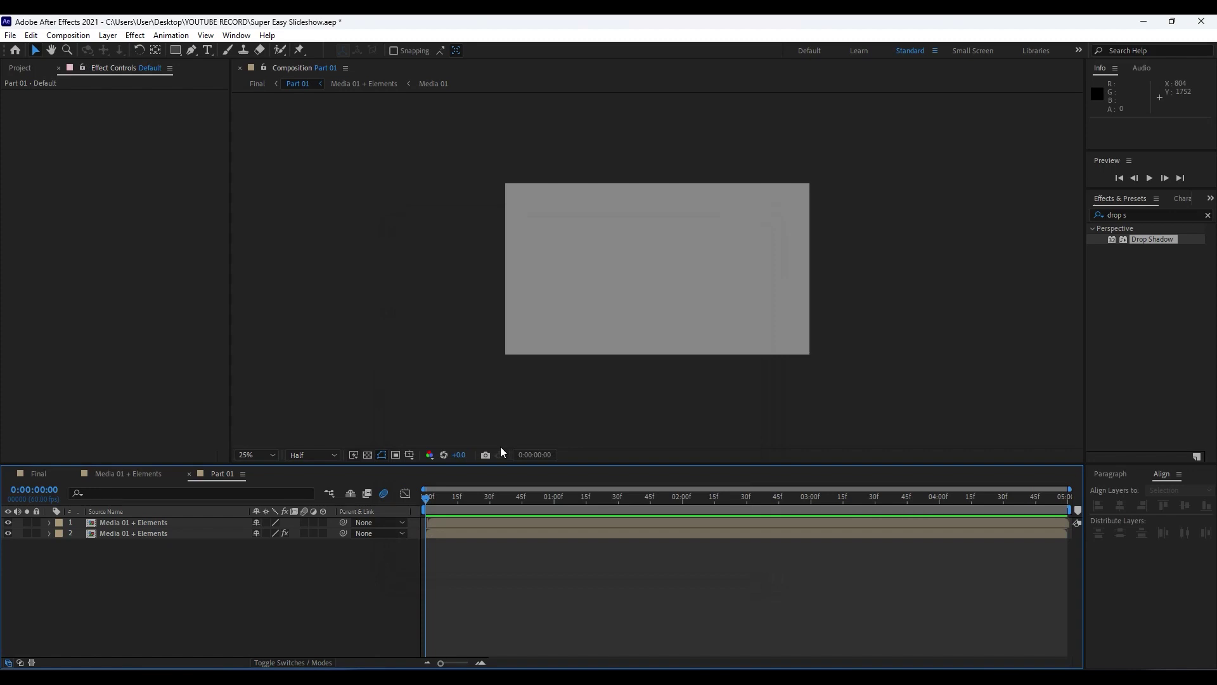
pyautogui.click(190, 474)
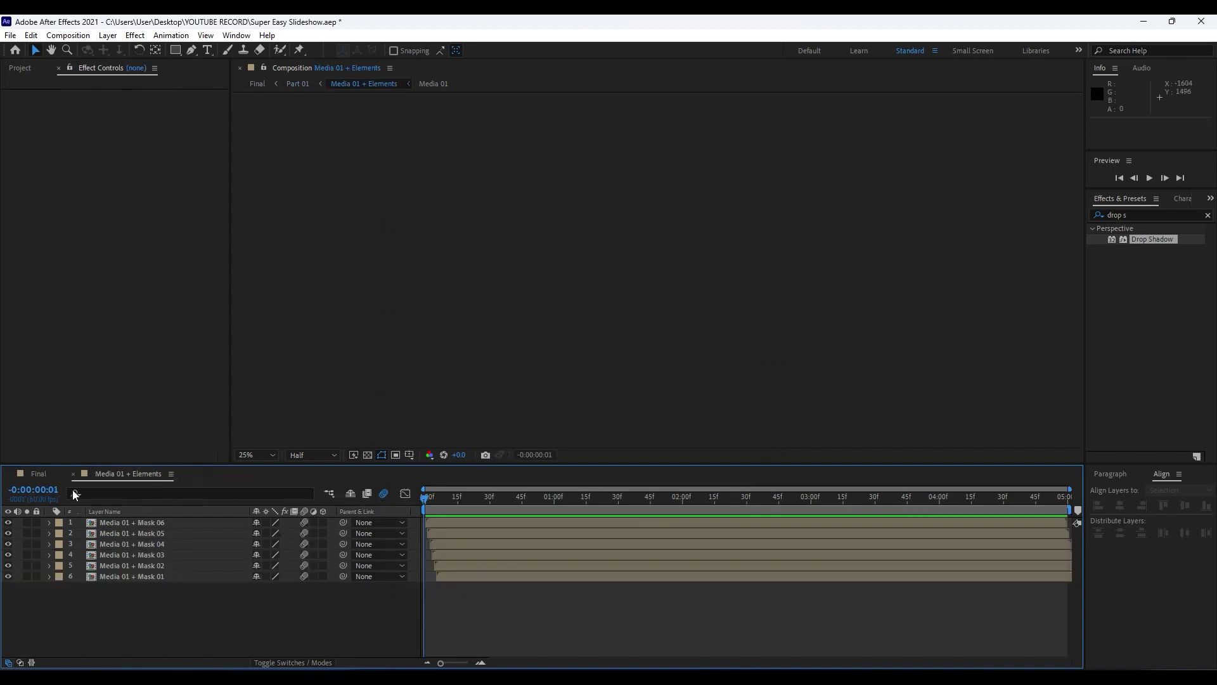
# Add a Scale keyframe to the Part 01 layer in the Final composition at 0:00:04:57.
pyautogui.click(39, 473)
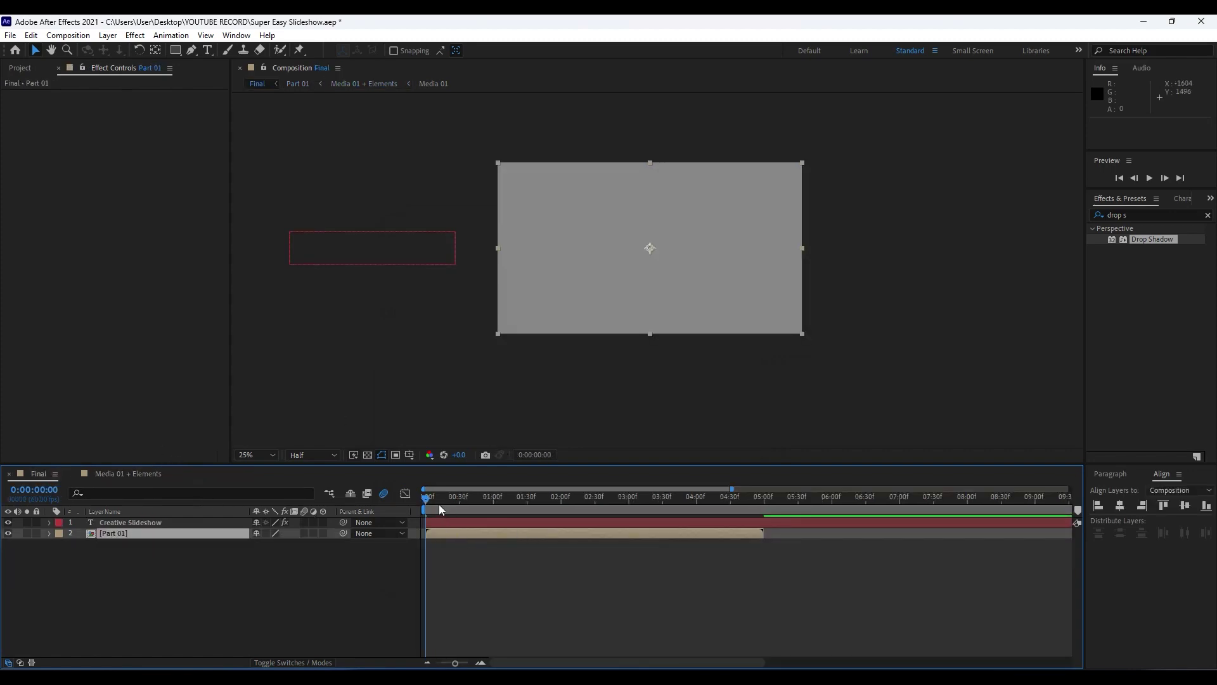
pyautogui.moveTo(448, 503); pyautogui.dragTo(716, 499)
pyautogui.moveTo(758, 498); pyautogui.dragTo(762, 496)
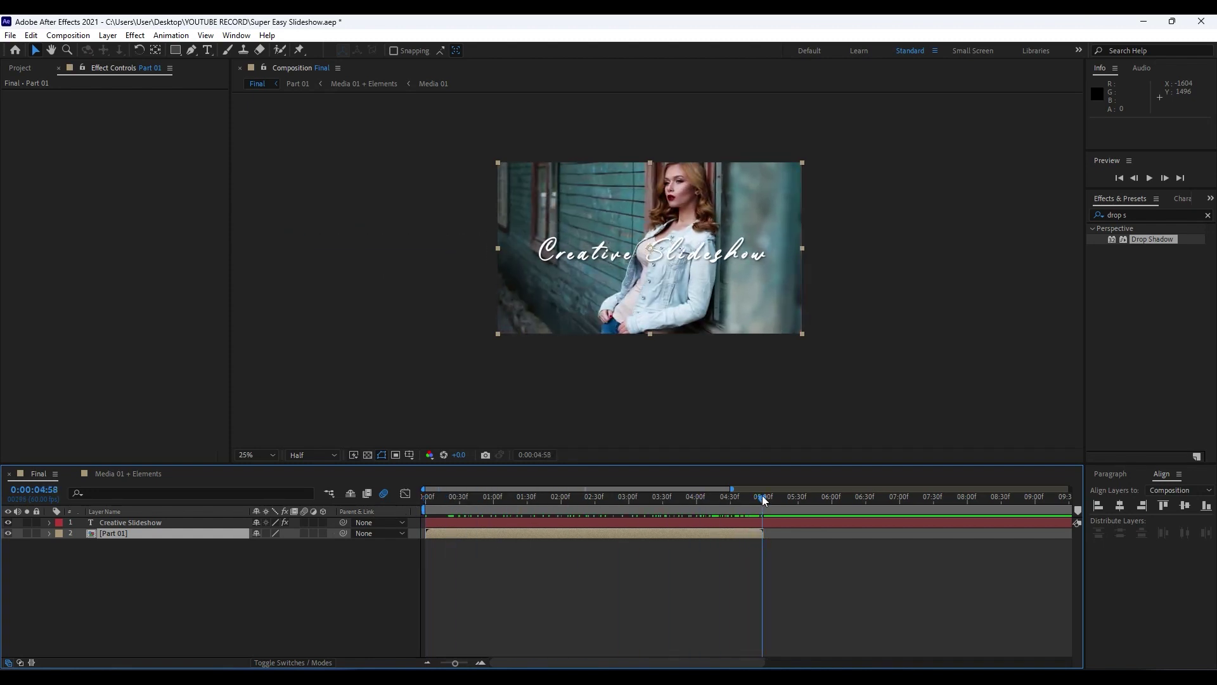
pyautogui.press('s')
pyautogui.click(81, 544)
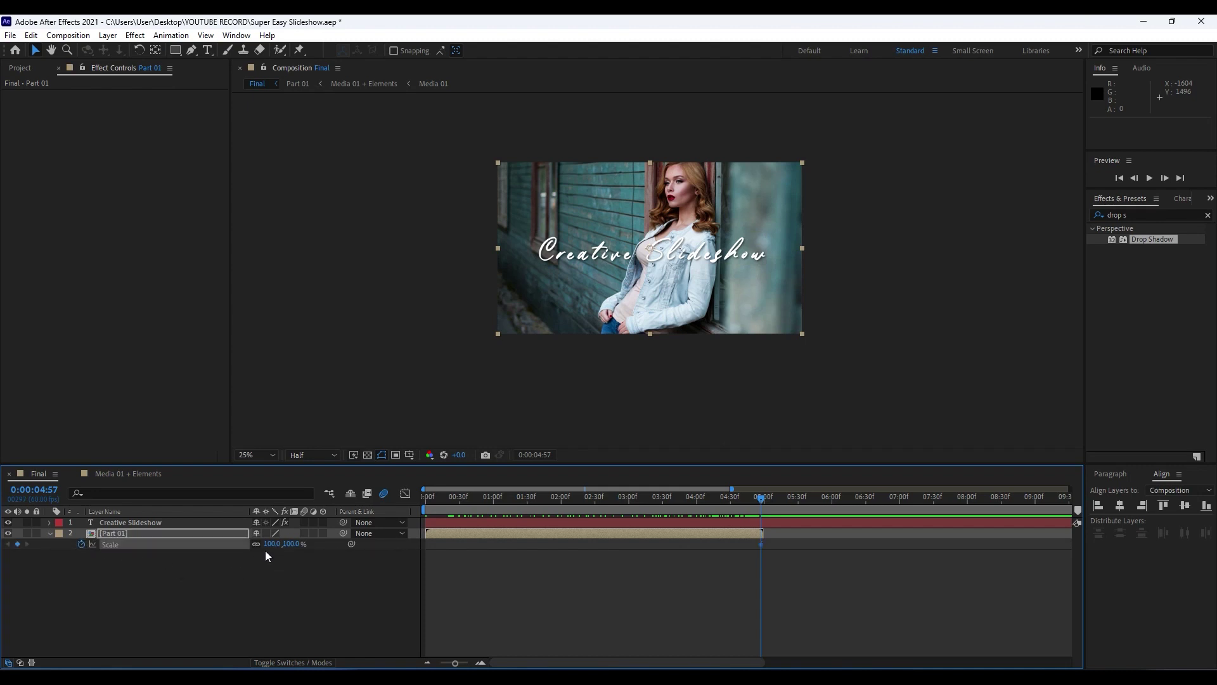
# Set the Part 01 layer's Scale to 125% at 0:00:00:00.
pyautogui.moveTo(752, 502); pyautogui.dragTo(424, 505)
pyautogui.write('125')
pyautogui.click(257, 588)
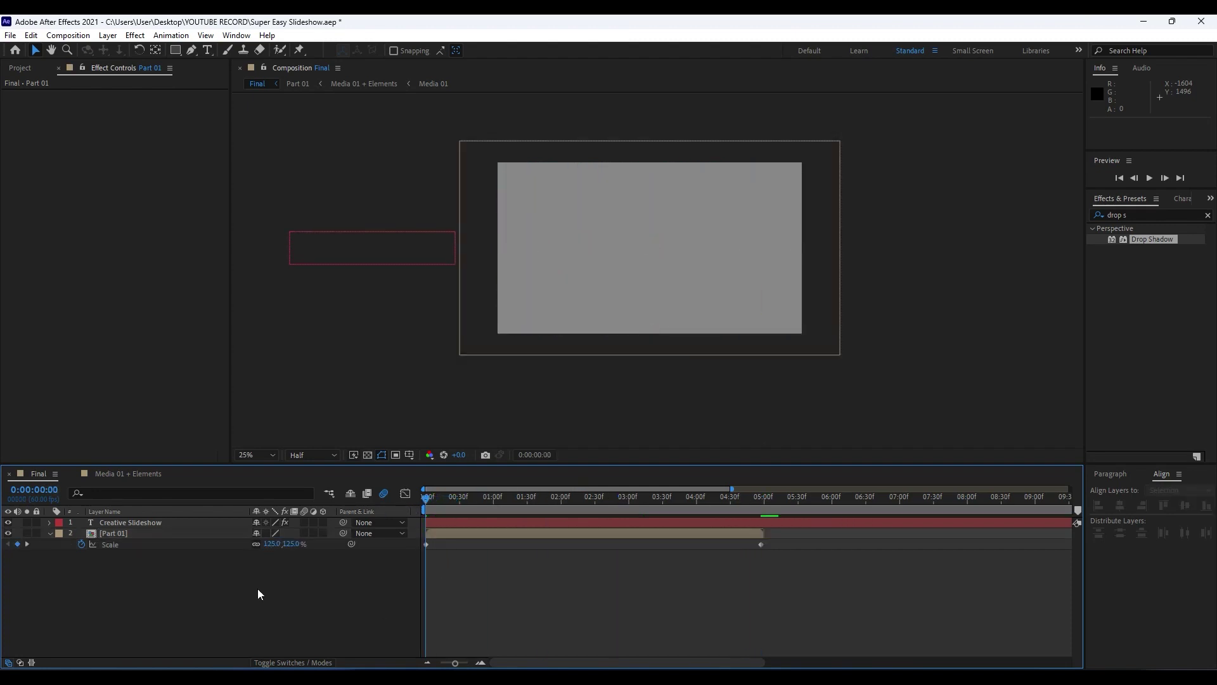
# Preview the scale animation in the Final composition and stop playback.
pyautogui.press('space')
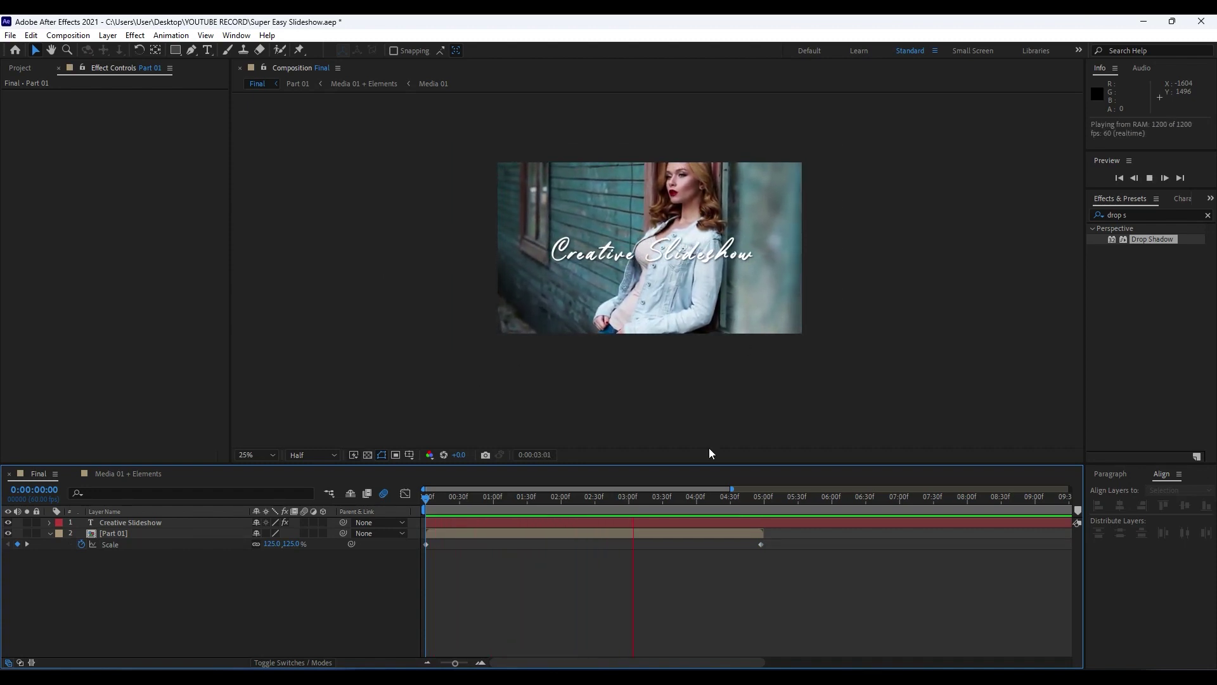
pyautogui.click(483, 498)
pyautogui.press('space')
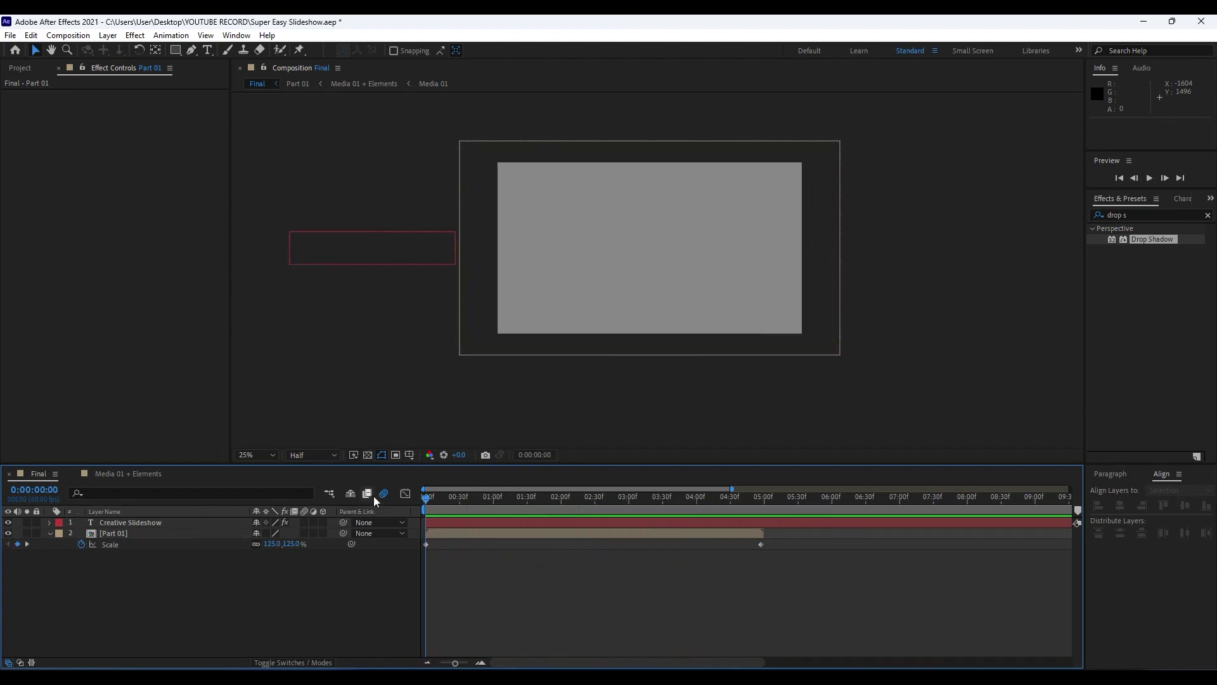
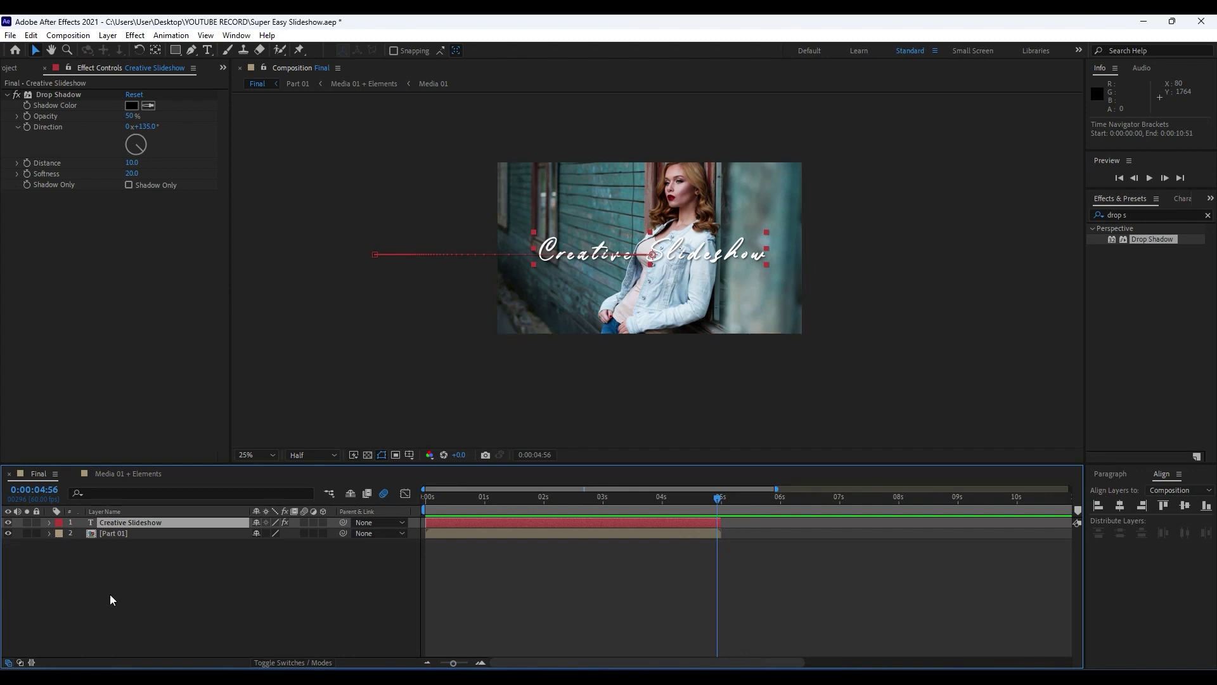
# Pre-compose the Creative Slideshow and Part 01 layers as Slide 01.
pyautogui.moveTo(158, 628); pyautogui.dragTo(101, 528)
pyautogui.rightClick(131, 537)
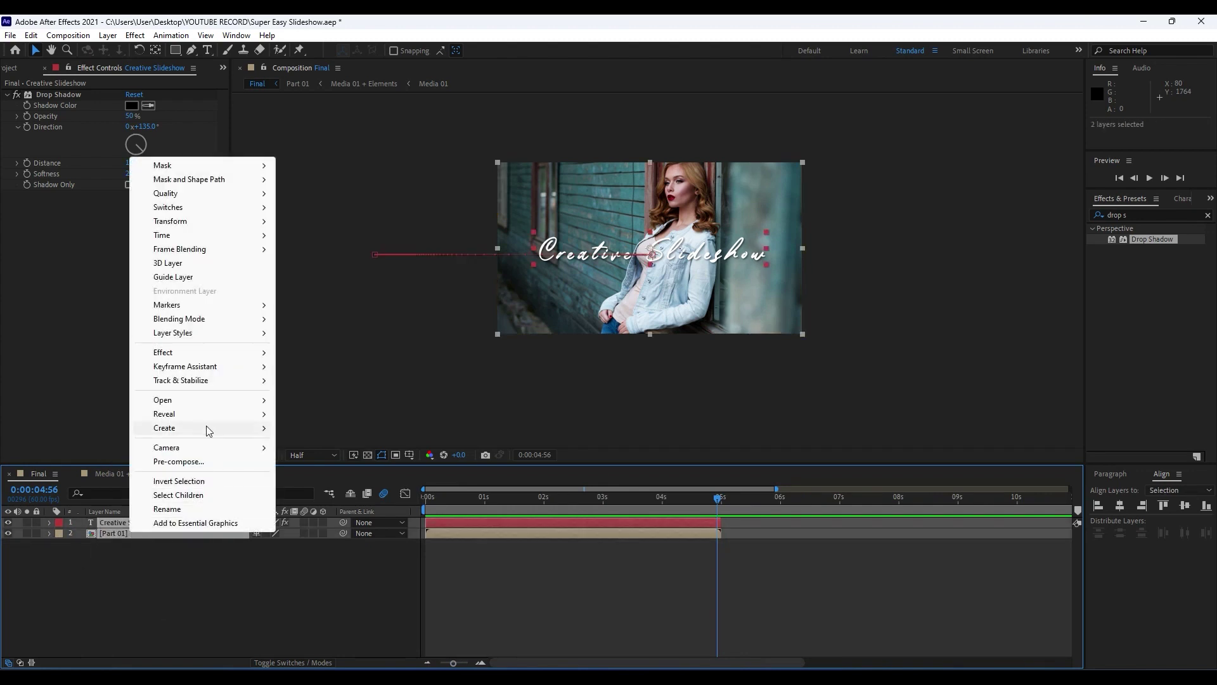
pyautogui.click(202, 463)
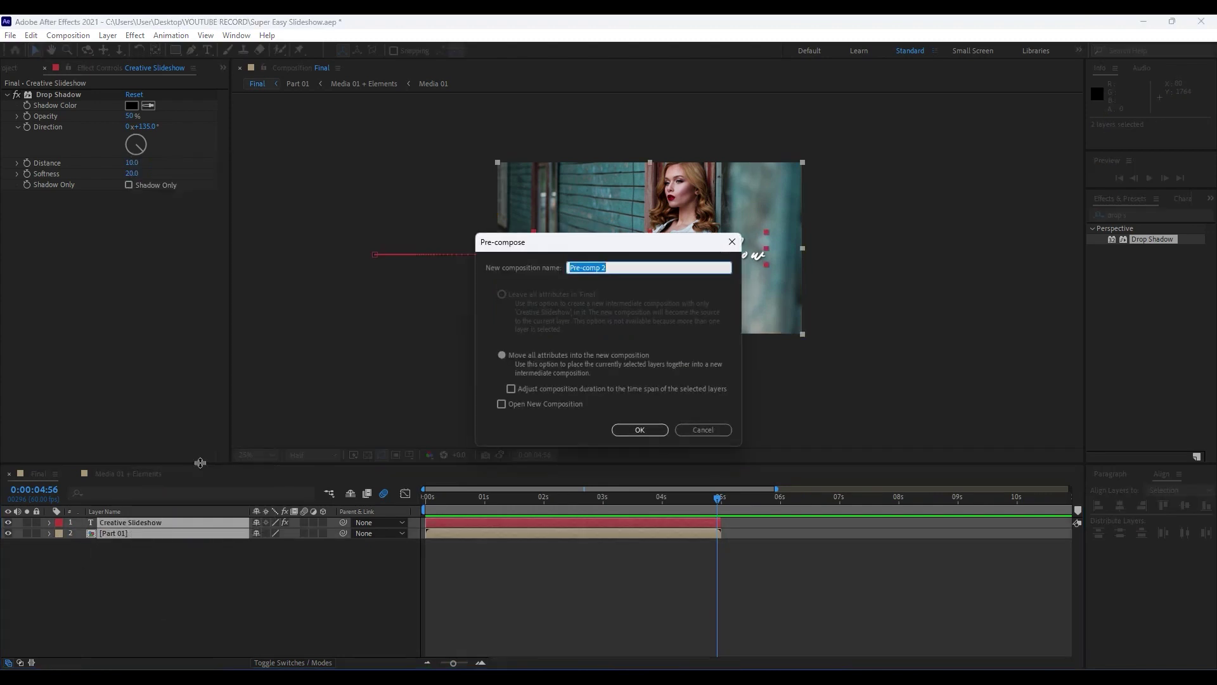
pyautogui.write('Slide 01')
pyautogui.press('Return')
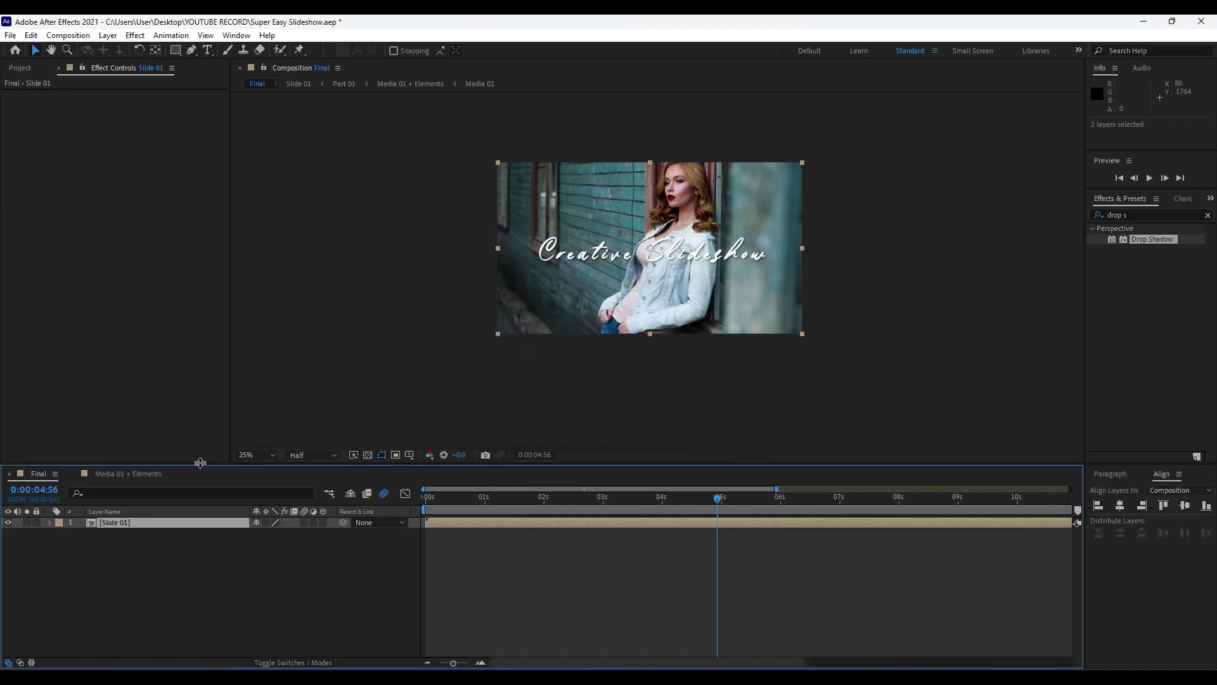
# Open the Slide 01 composition and set its duration to 0:00:05:00.
pyautogui.doubleClick(142, 519)
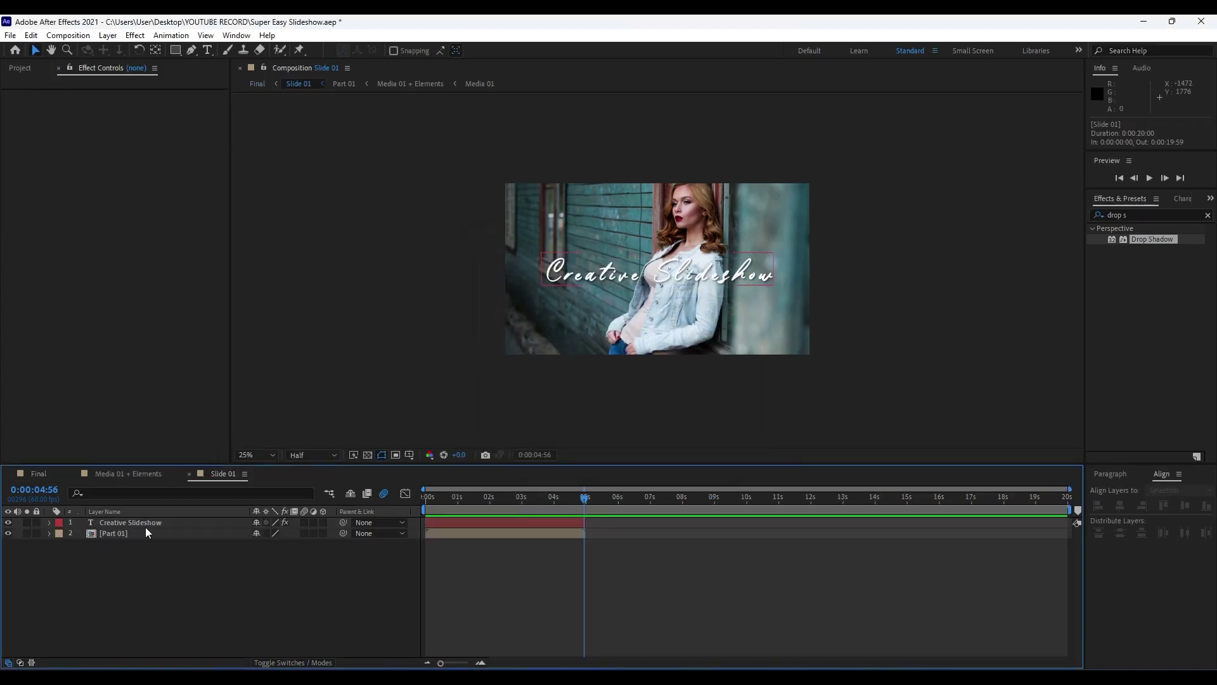
pyautogui.hotkey('ctrl', 'k')
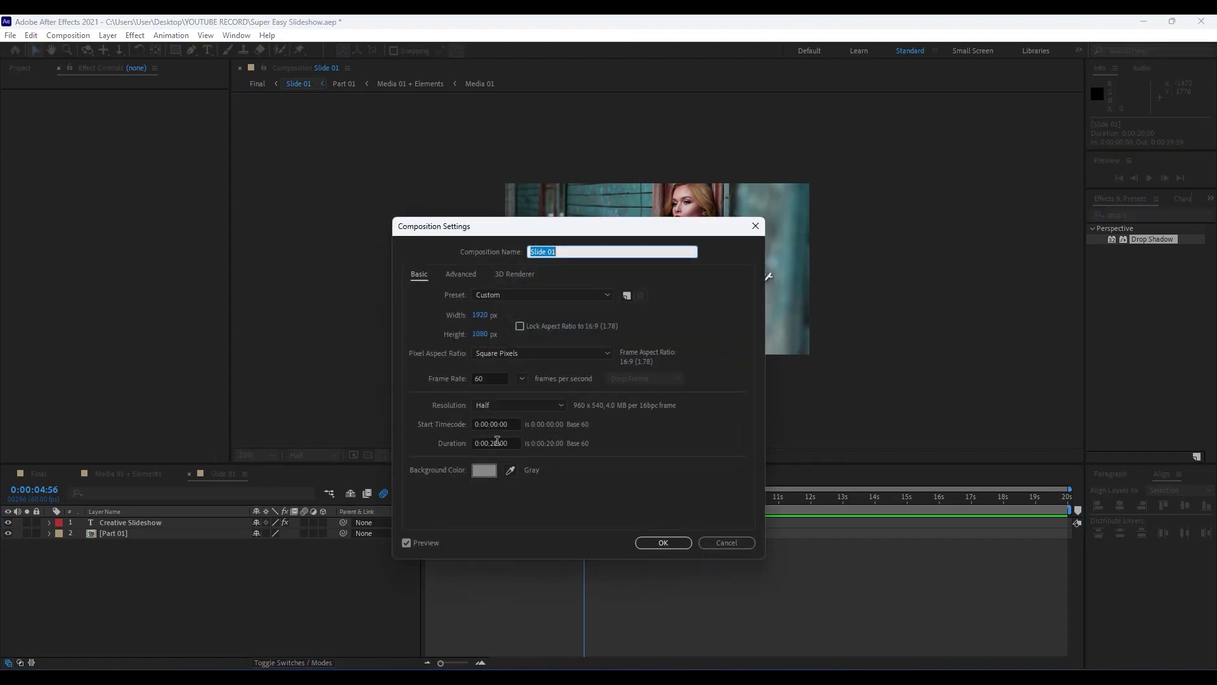
pyautogui.doubleClick(498, 443)
pyautogui.write('05')
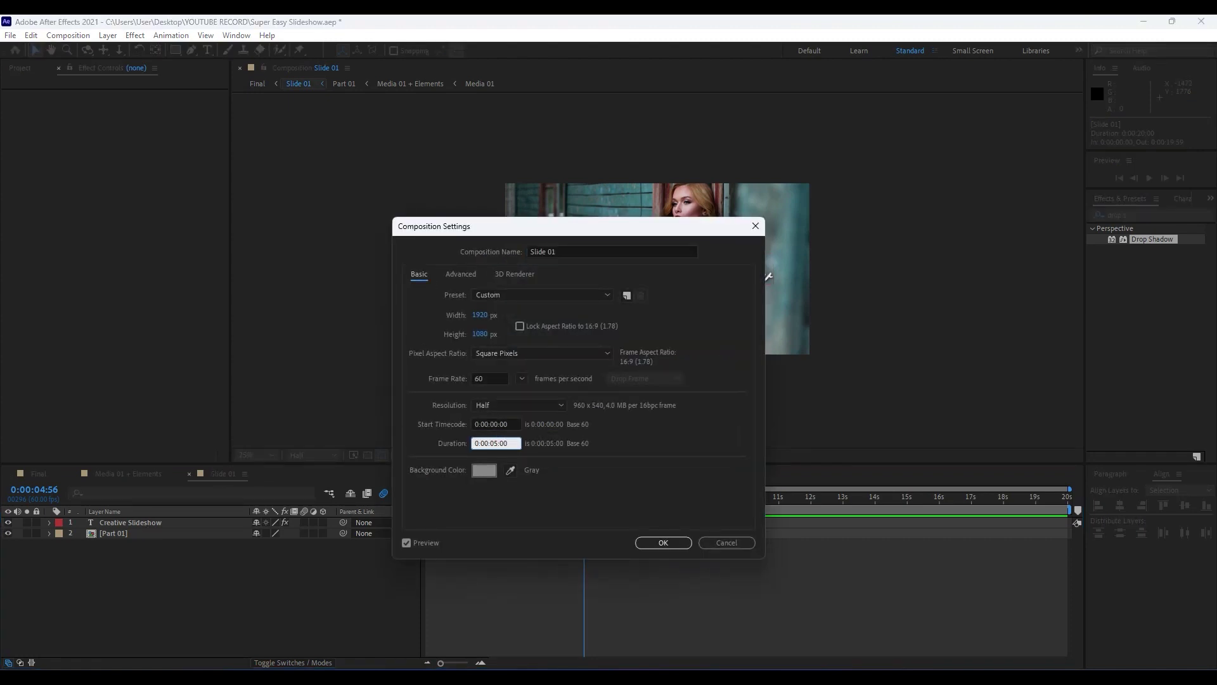
pyautogui.press('Return')
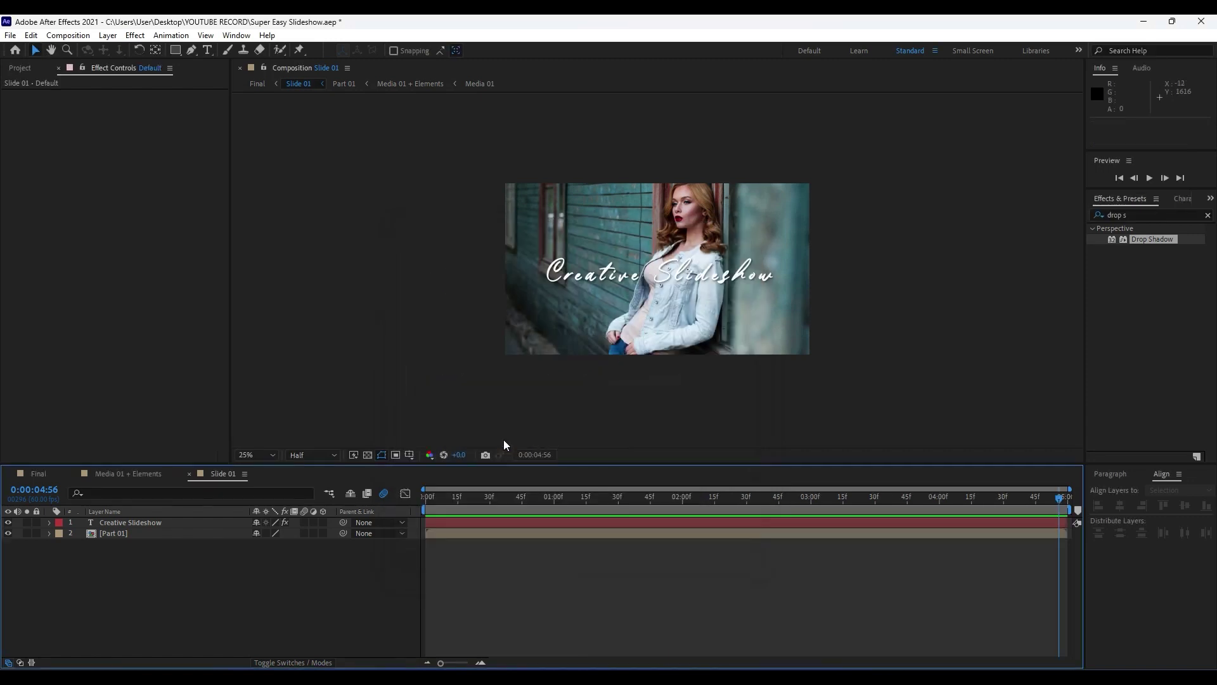
# Return to the Final composition and scrub through the Slide 01 animation.
pyautogui.click(64, 477)
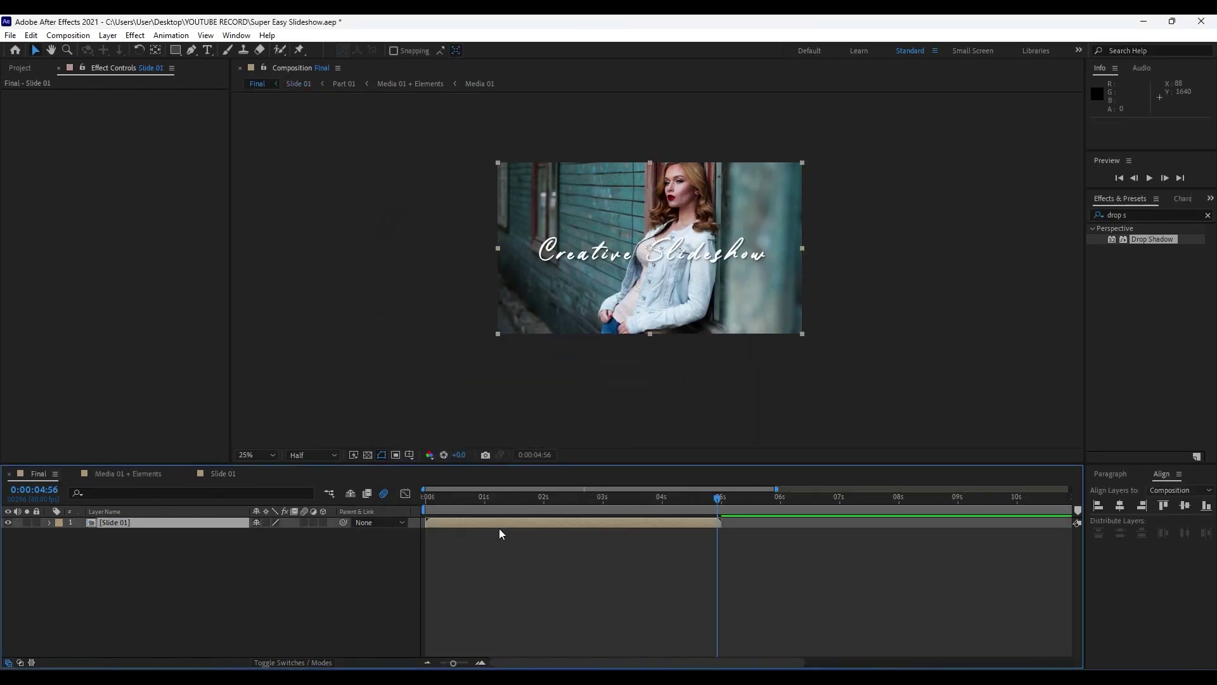
pyautogui.moveTo(521, 505); pyautogui.dragTo(629, 503)
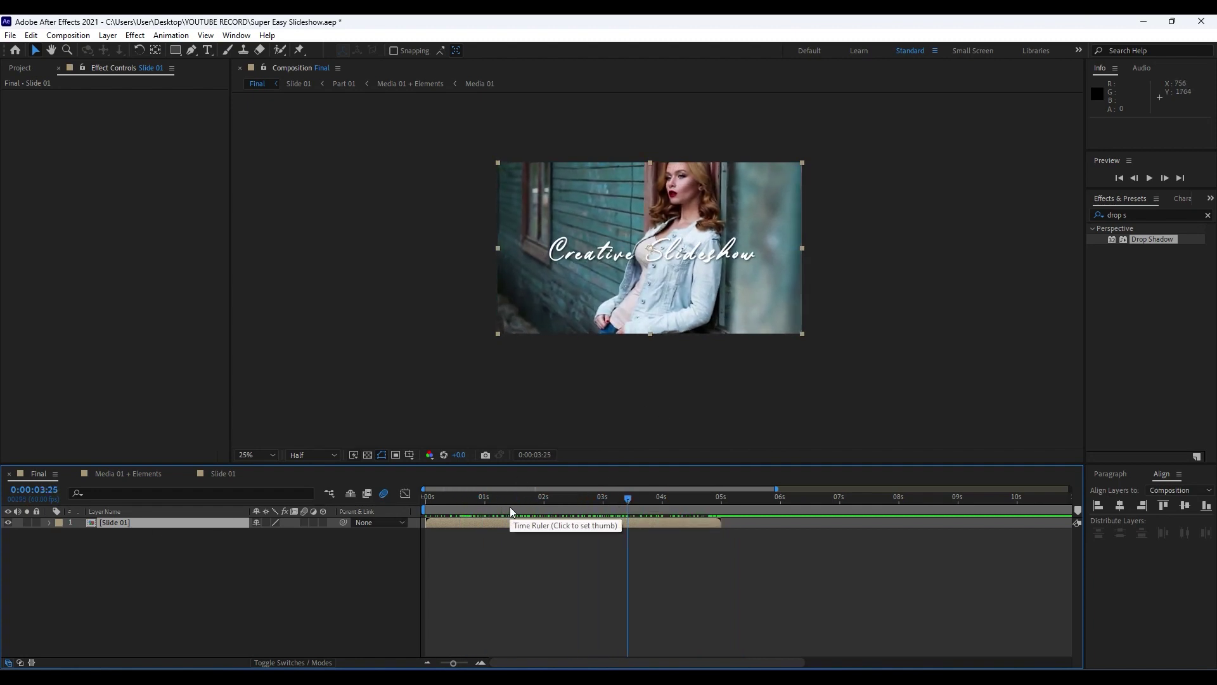
pyautogui.click(641, 500)
pyautogui.moveTo(643, 503); pyautogui.dragTo(648, 501)
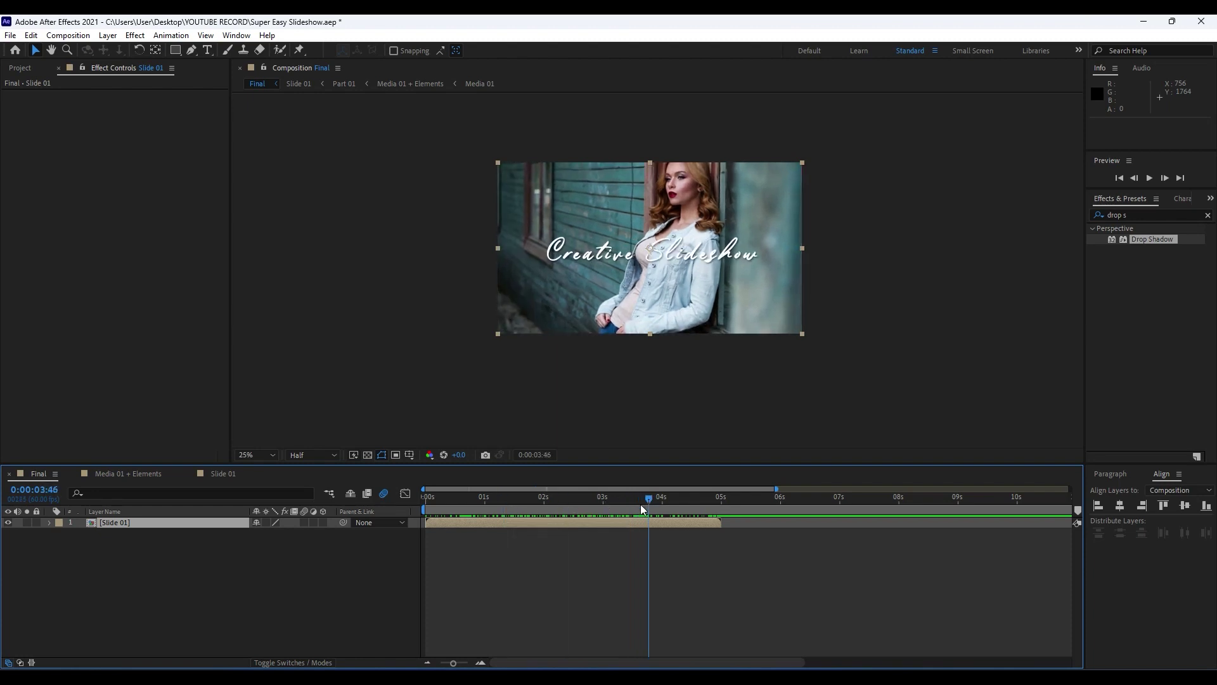
# Create an adjustment layer above the other layers in the Slide 01 composition and name it Spotlight.
pyautogui.doubleClick(115, 524)
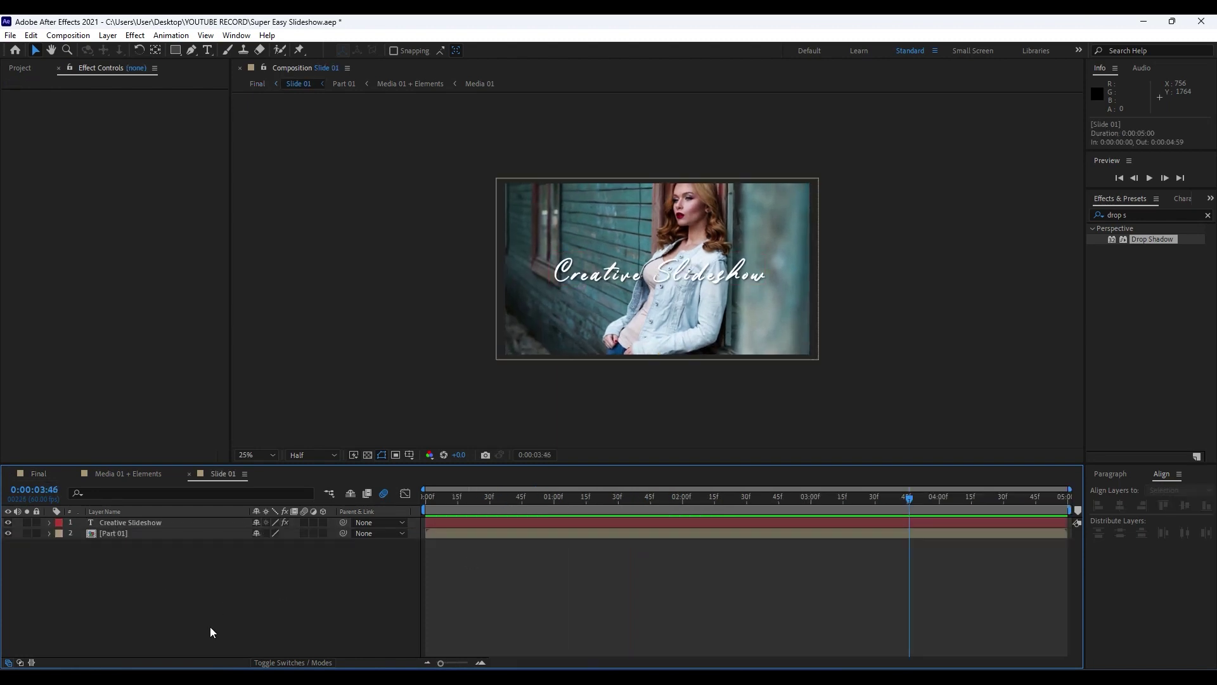
pyautogui.rightClick(135, 589)
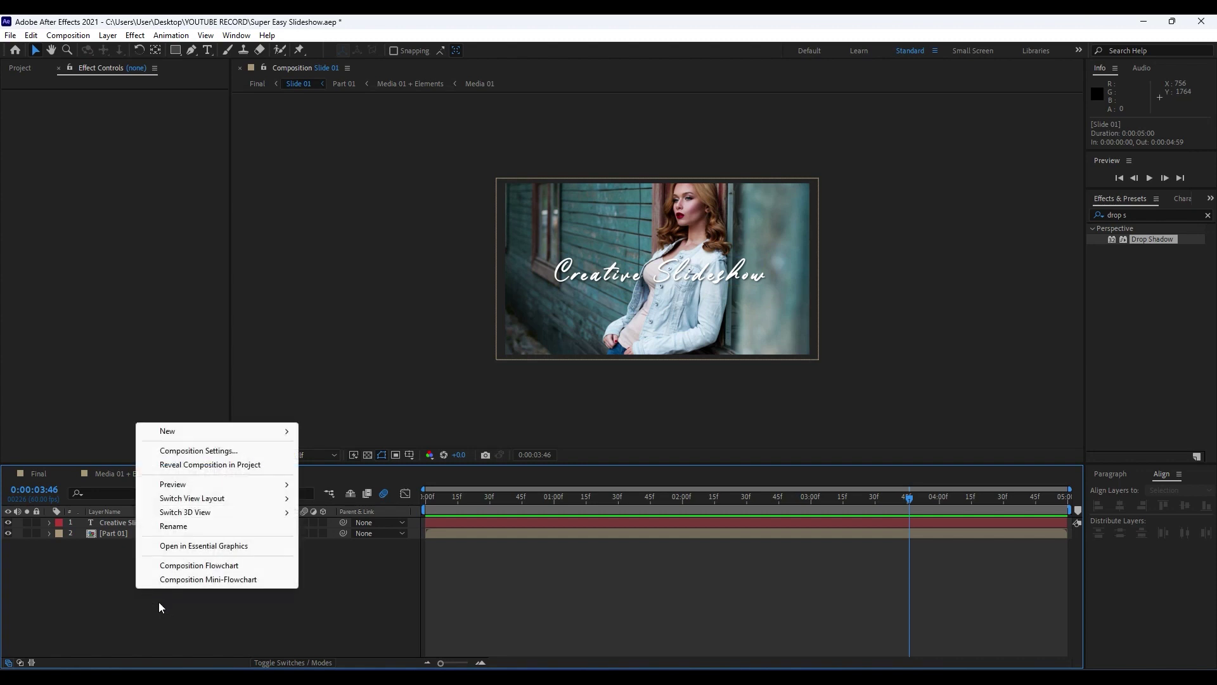
pyautogui.moveTo(206, 433)
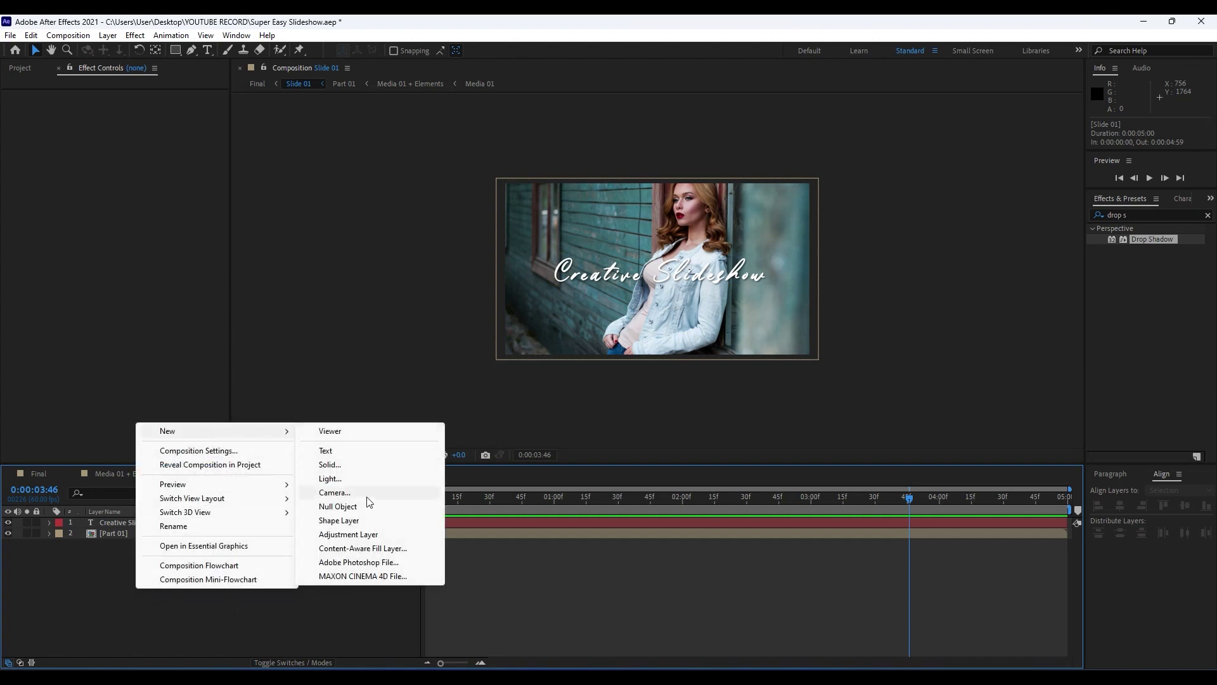
pyautogui.click(359, 534)
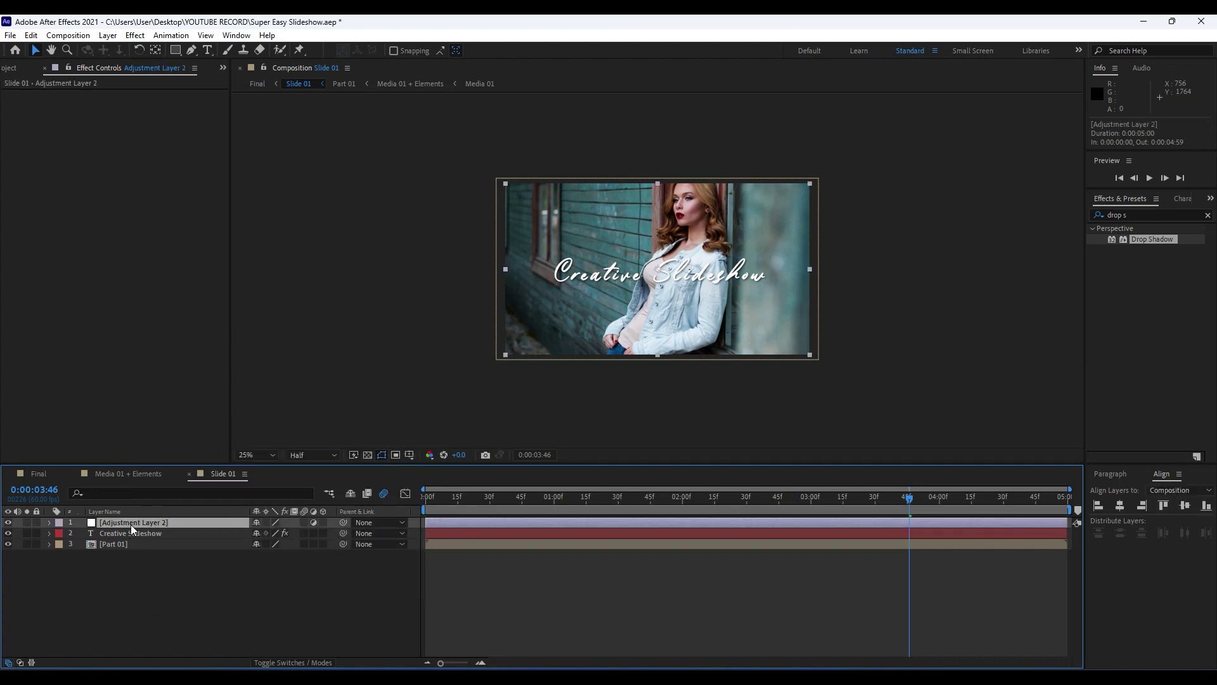
pyautogui.press('Return')
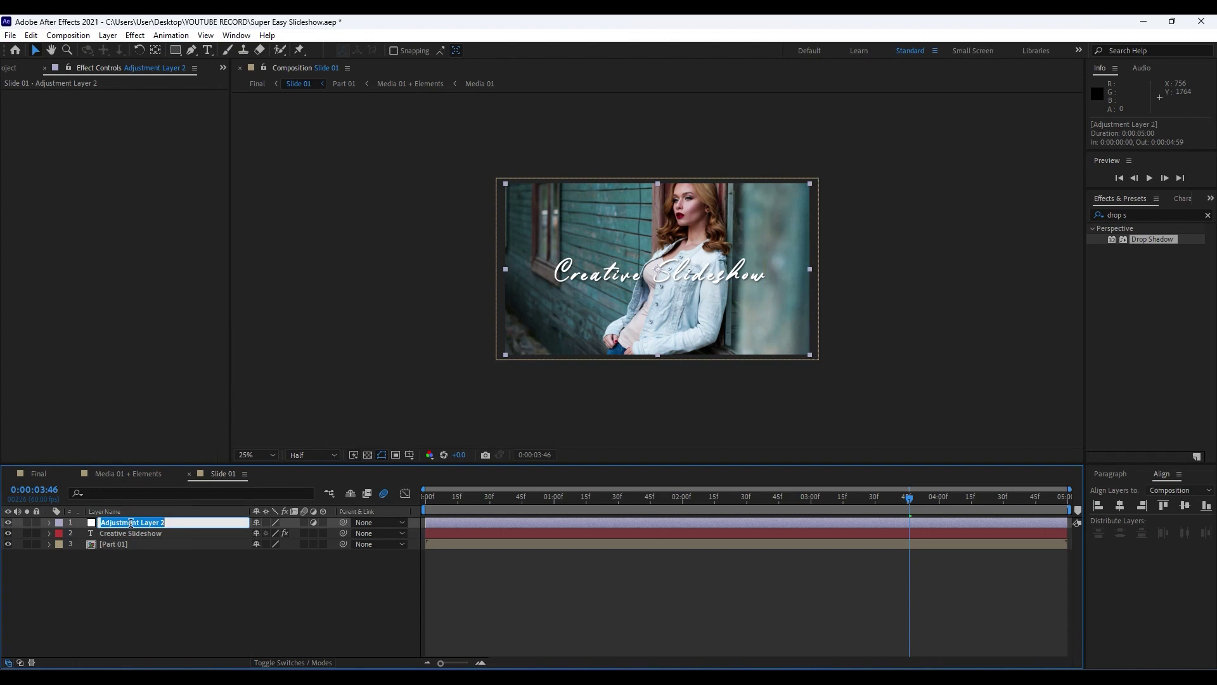
pyautogui.write('Spotlight')
pyautogui.click(158, 622)
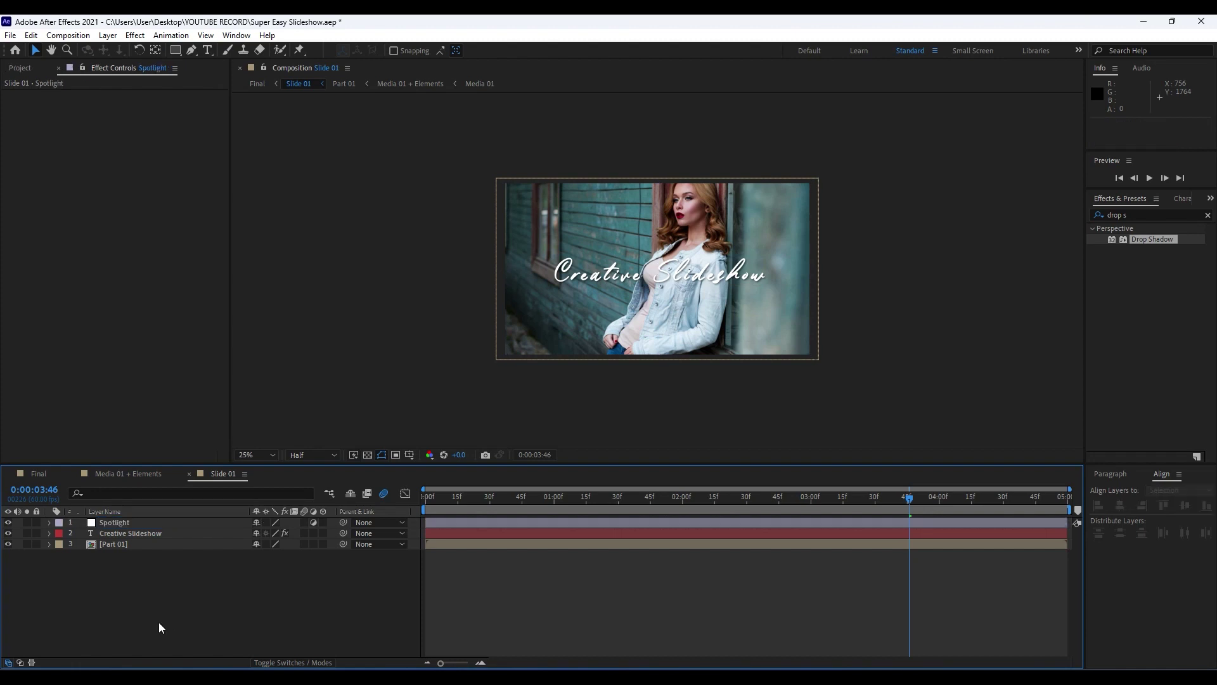
# Apply CC Spotlight to the Spotlight layer and move its From point beyond the frame's upper-right corner to about 3000, -380.
pyautogui.click(1151, 215)
pyautogui.write('cc spot')
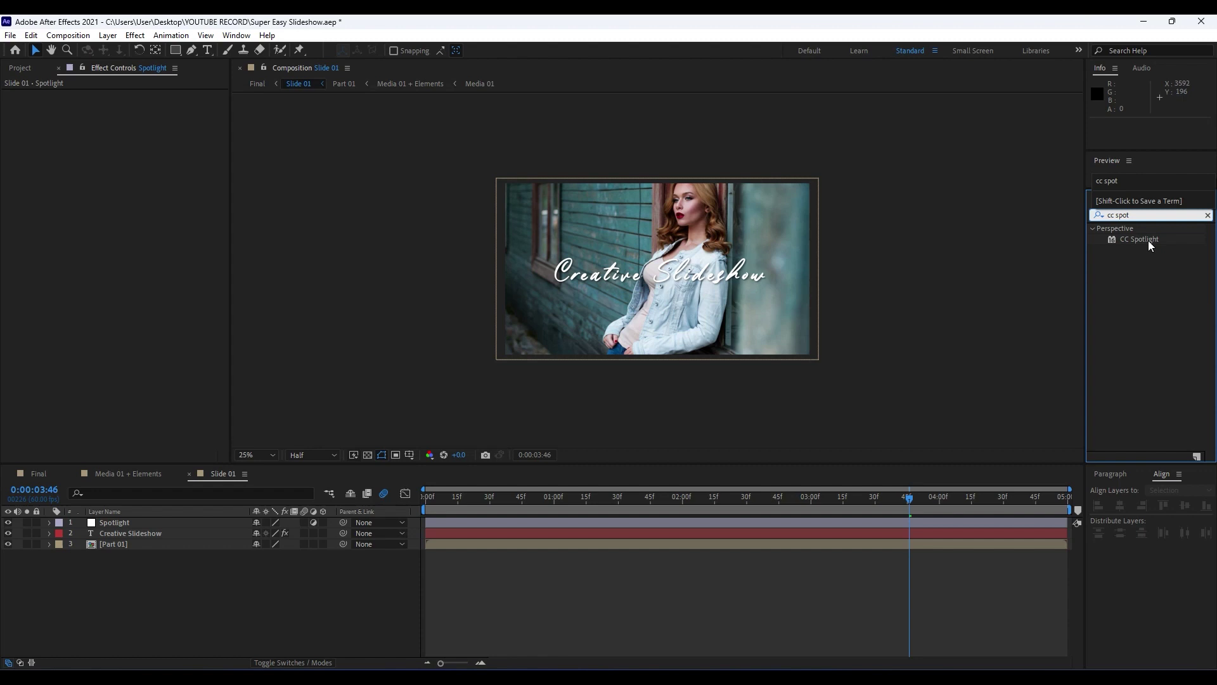
pyautogui.moveTo(1148, 241); pyautogui.dragTo(196, 521)
pyautogui.scroll(-1, 574, 368)
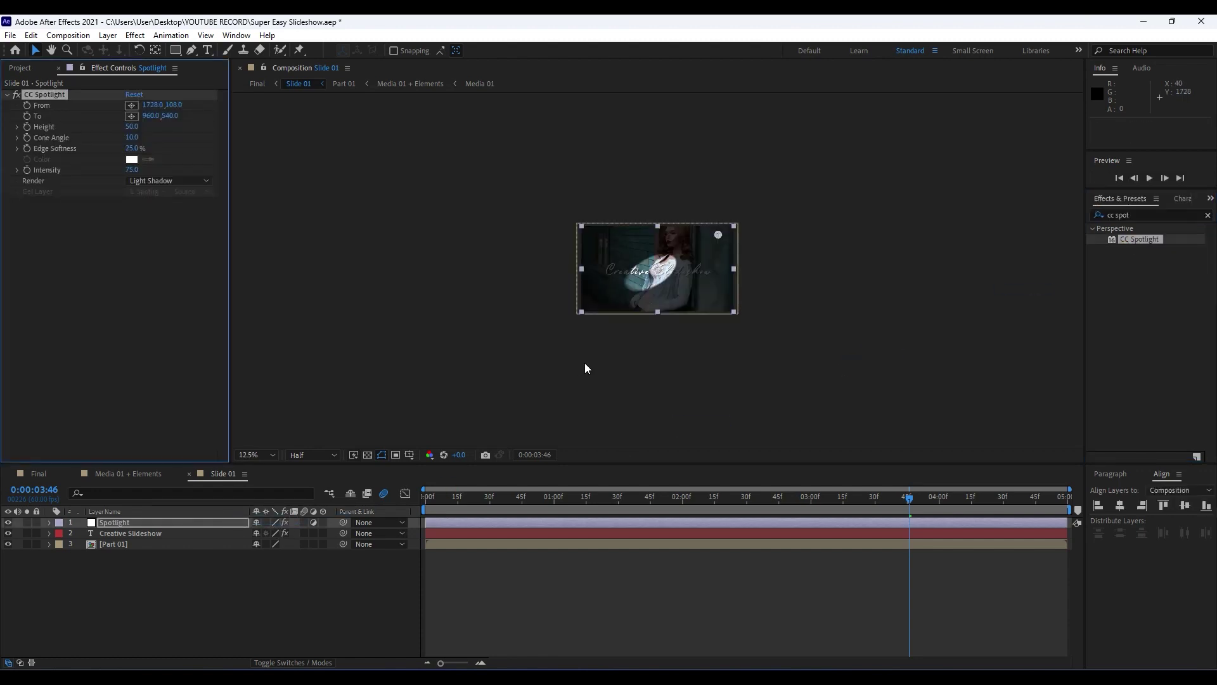
pyautogui.moveTo(719, 234); pyautogui.dragTo(830, 189)
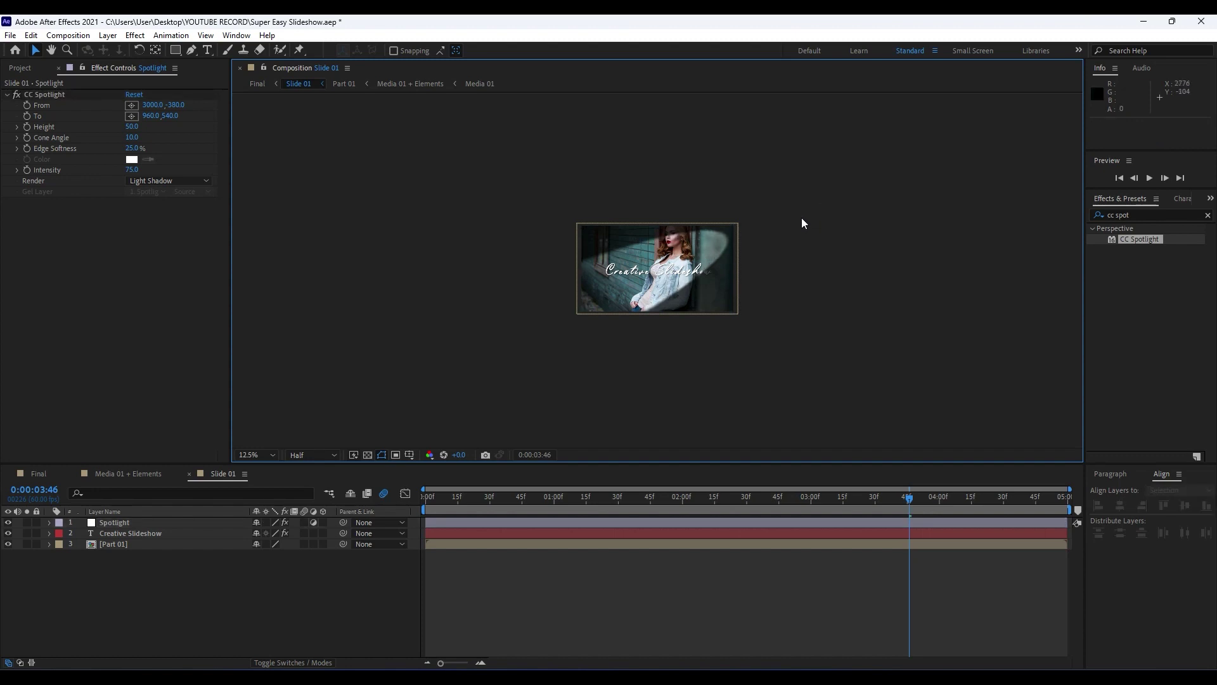
# Refine CC Spotlight with the From point at about 3104, -444, Intensity 50, Edge Softness 100% and Cone Angle about 11.8.
pyautogui.click(19, 93)
pyautogui.moveTo(819, 196); pyautogui.dragTo(826, 192)
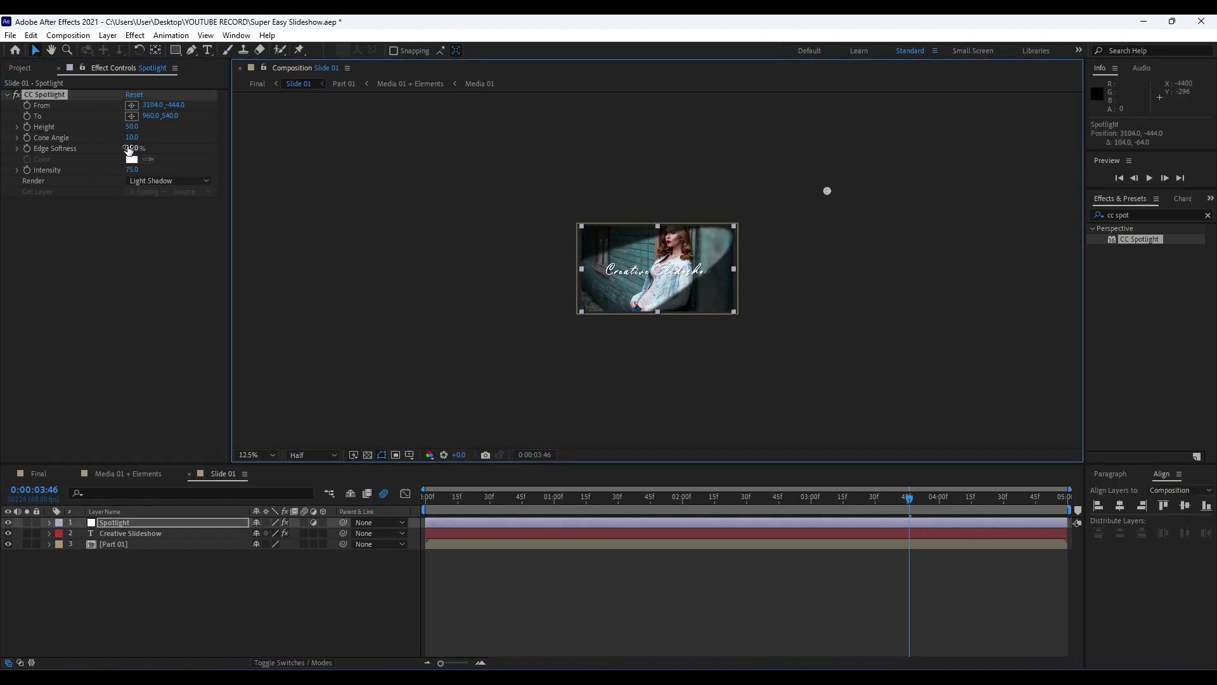
pyautogui.click(132, 170)
pyautogui.write('50')
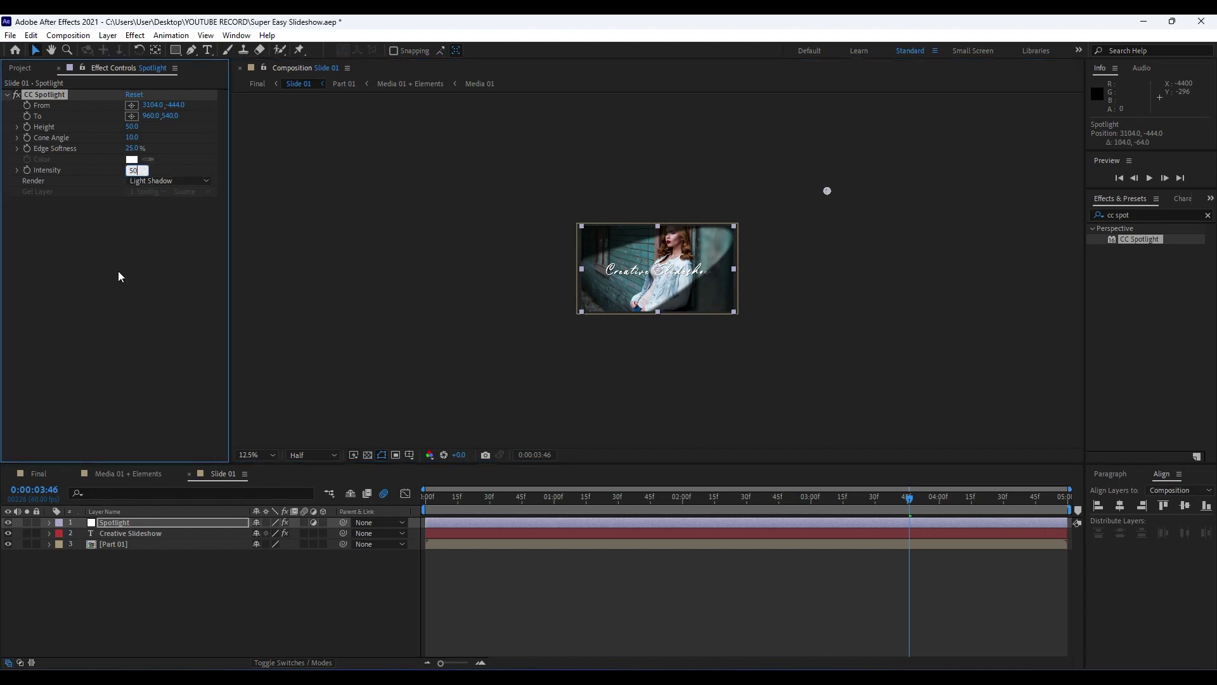
pyautogui.press('Return')
pyautogui.moveTo(138, 145); pyautogui.dragTo(193, 159)
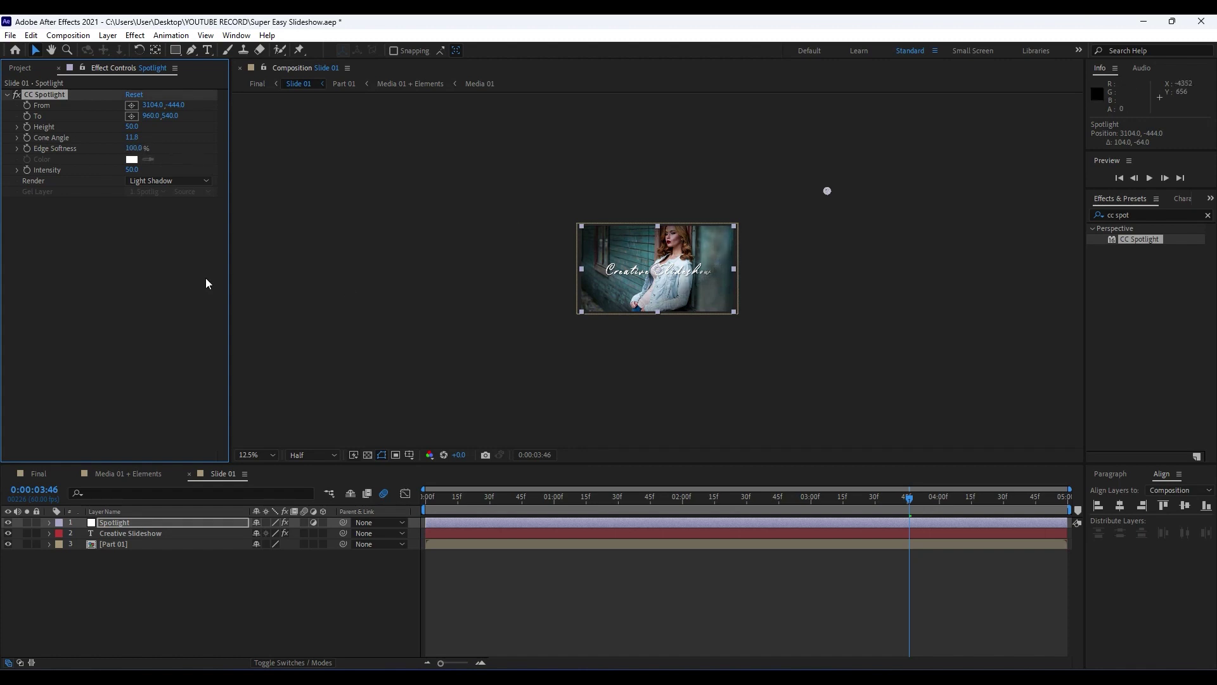
# Play back the Slide 01 composition with the spotlight and scrub the animation to 0:00:02:03.
pyautogui.scroll(4, 752, 387)
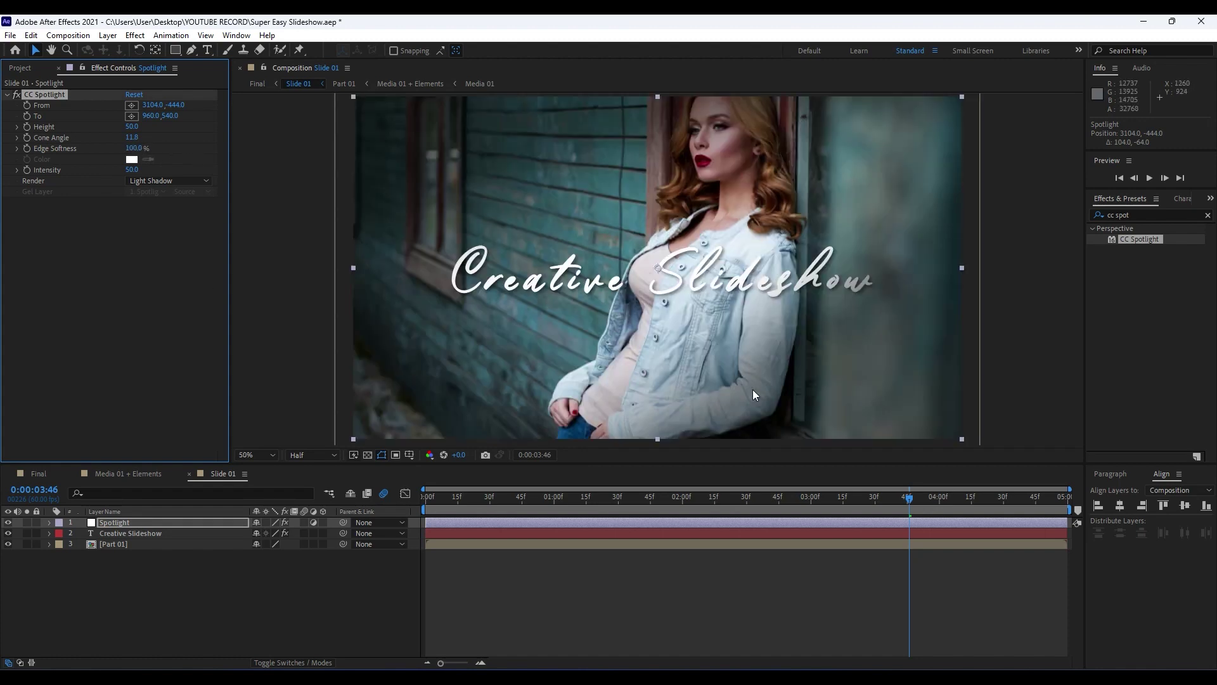
pyautogui.press('space')
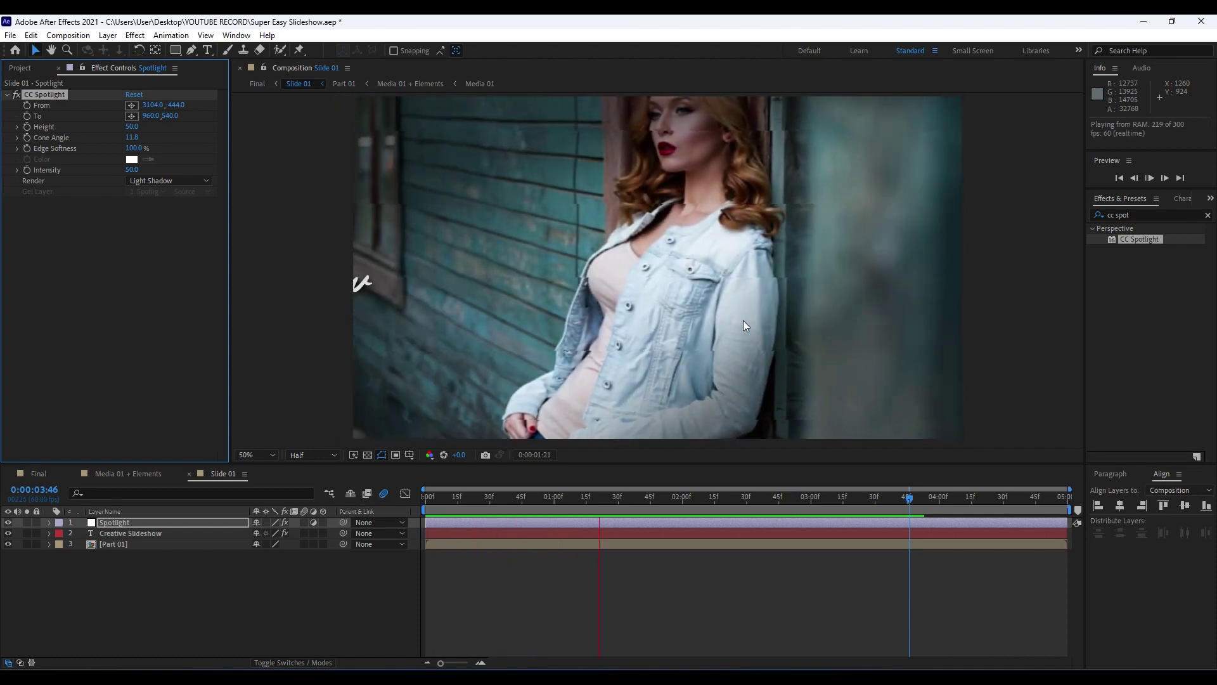
pyautogui.moveTo(447, 504); pyautogui.dragTo(690, 504)
pyautogui.scroll(-2, 715, 399)
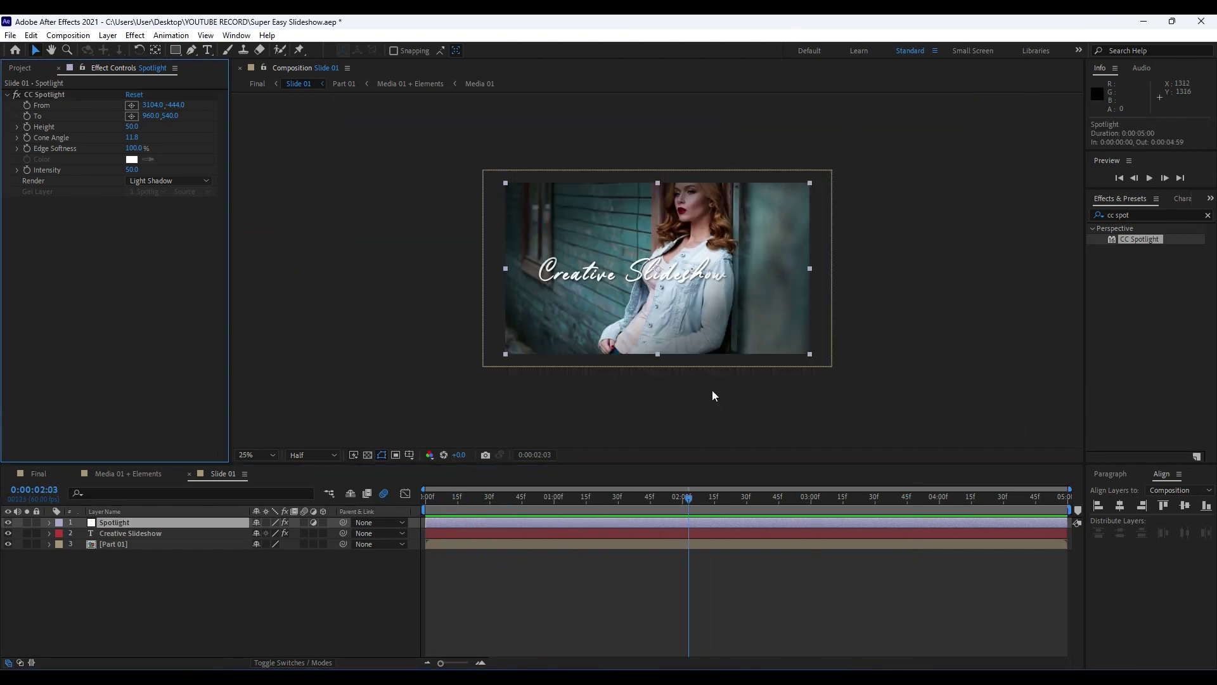